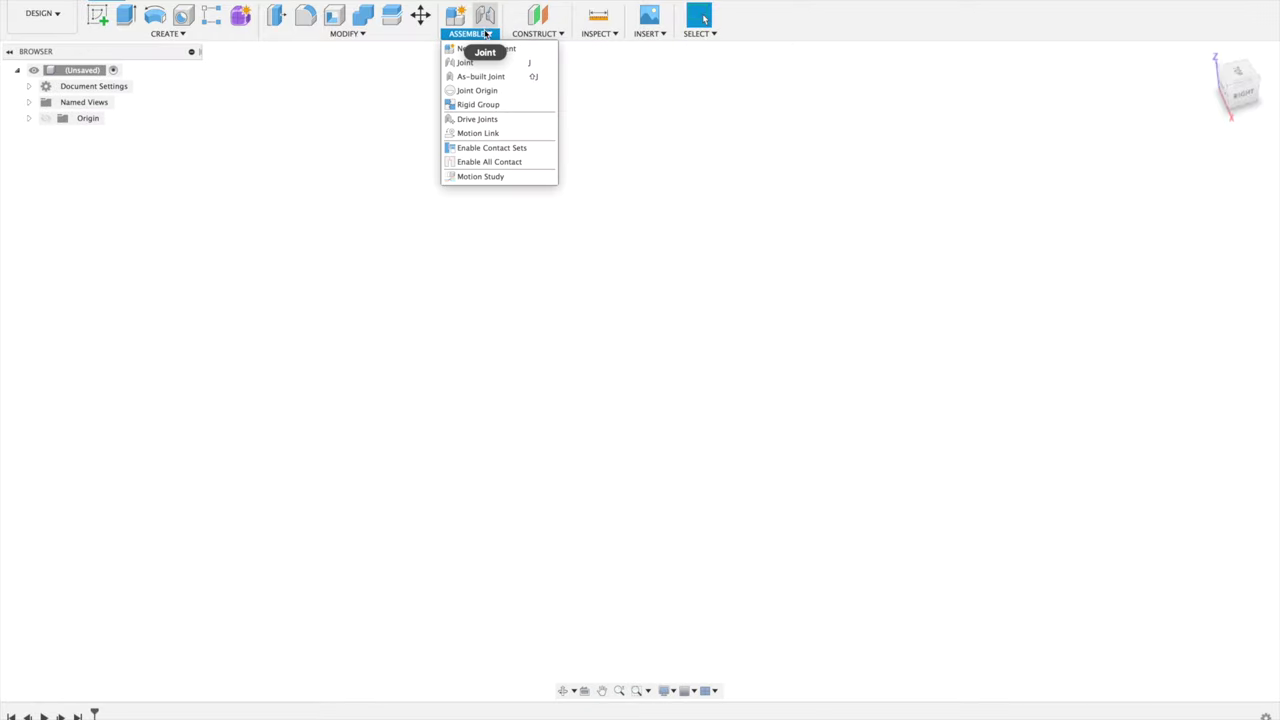
- Create a new component and sketch a 40 mm diameter circle centred on the origin on the horizontal plane
click(494, 53)
click(1209, 287)
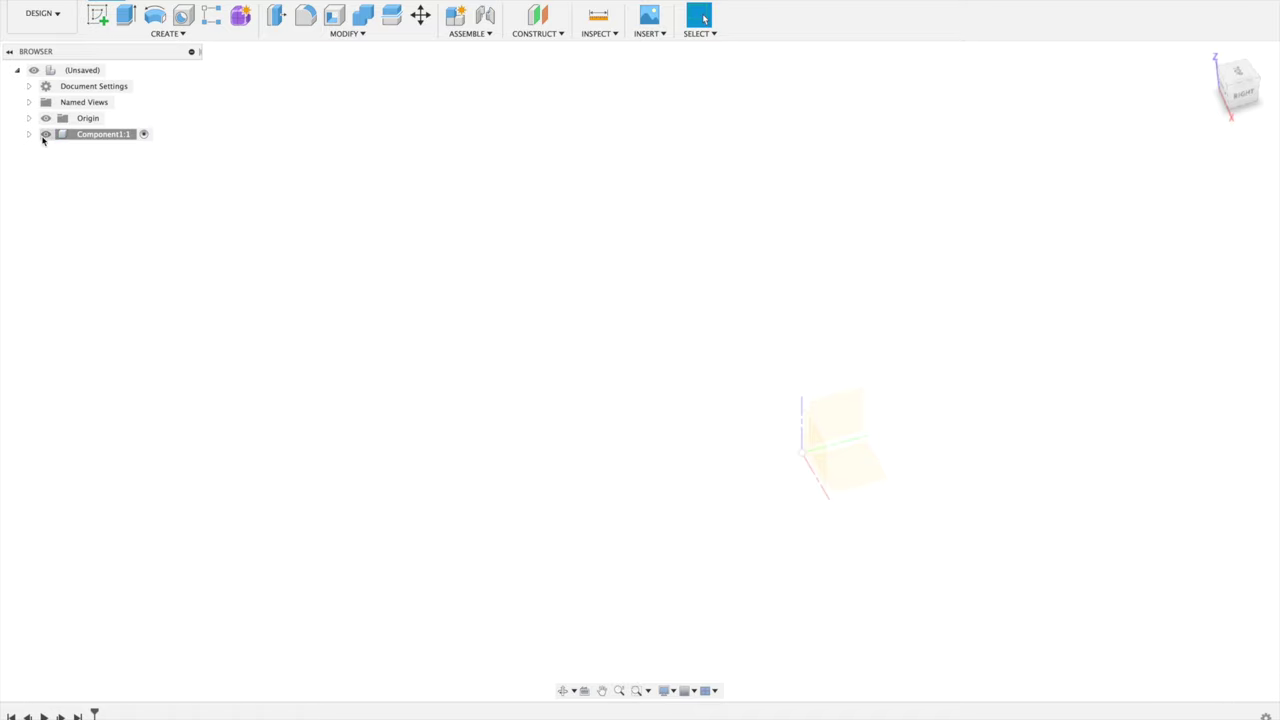
click(97, 14)
click(862, 462)
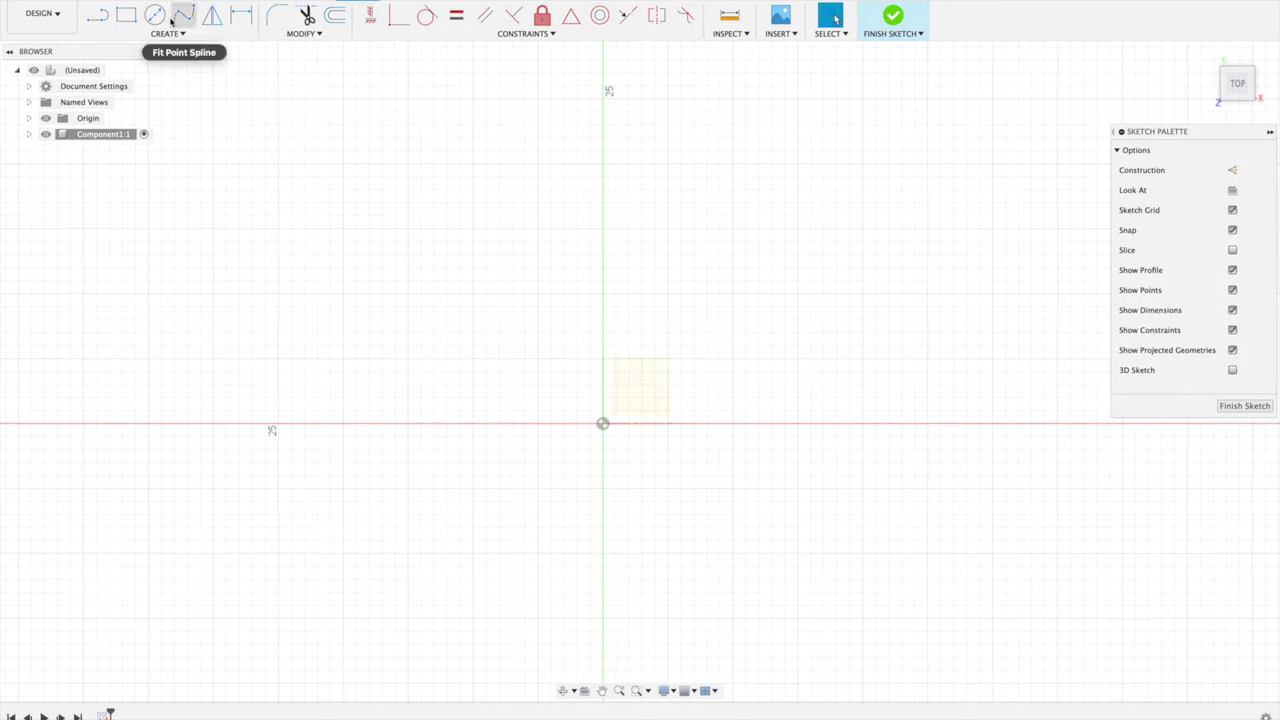
click(154, 14)
click(602, 424)
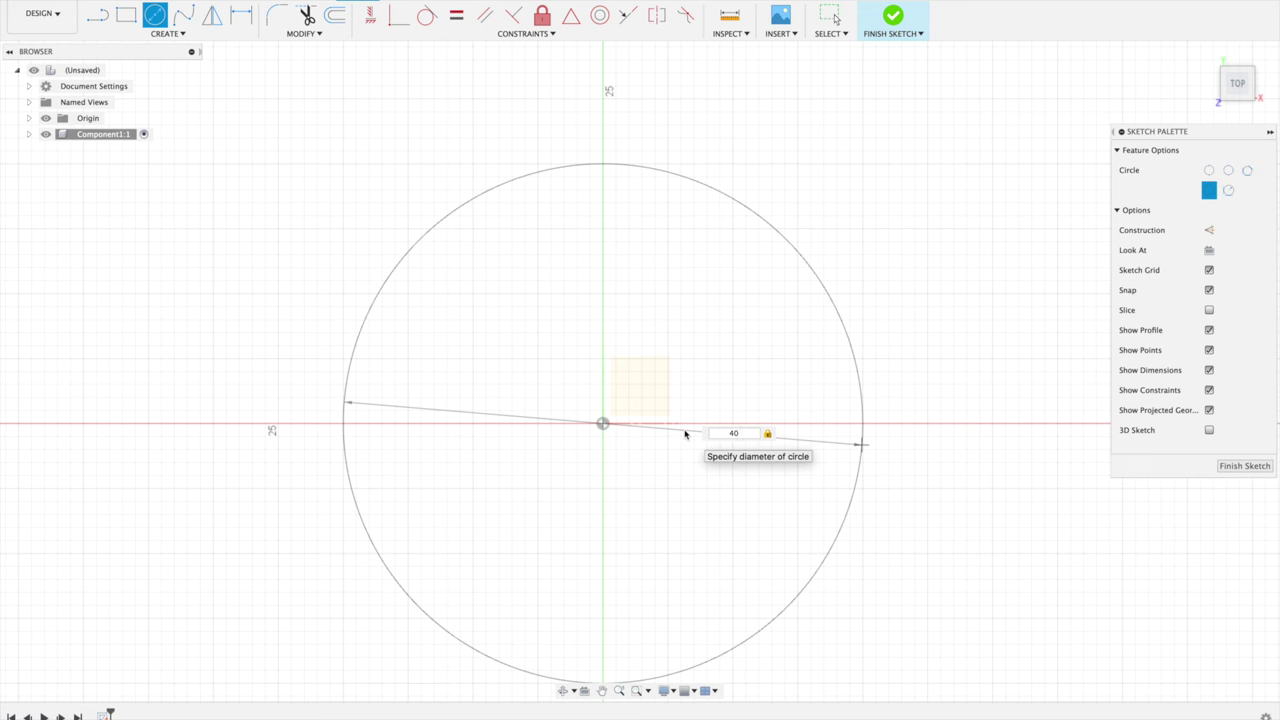
key(Return)
scroll(668, 424, down, 2)
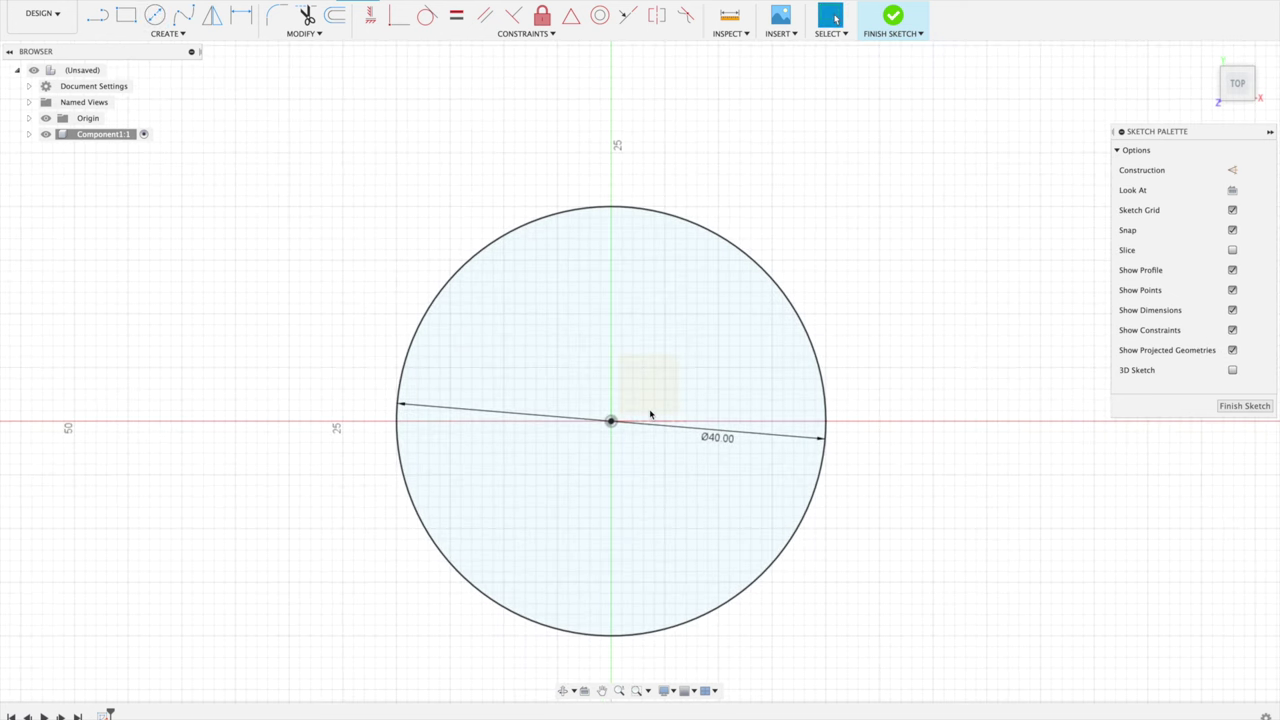
mouse_move(650, 414)
shift+middle_down()
mouse_move(634, 351)
mouse_move(698, 274)
shift+middle_up()
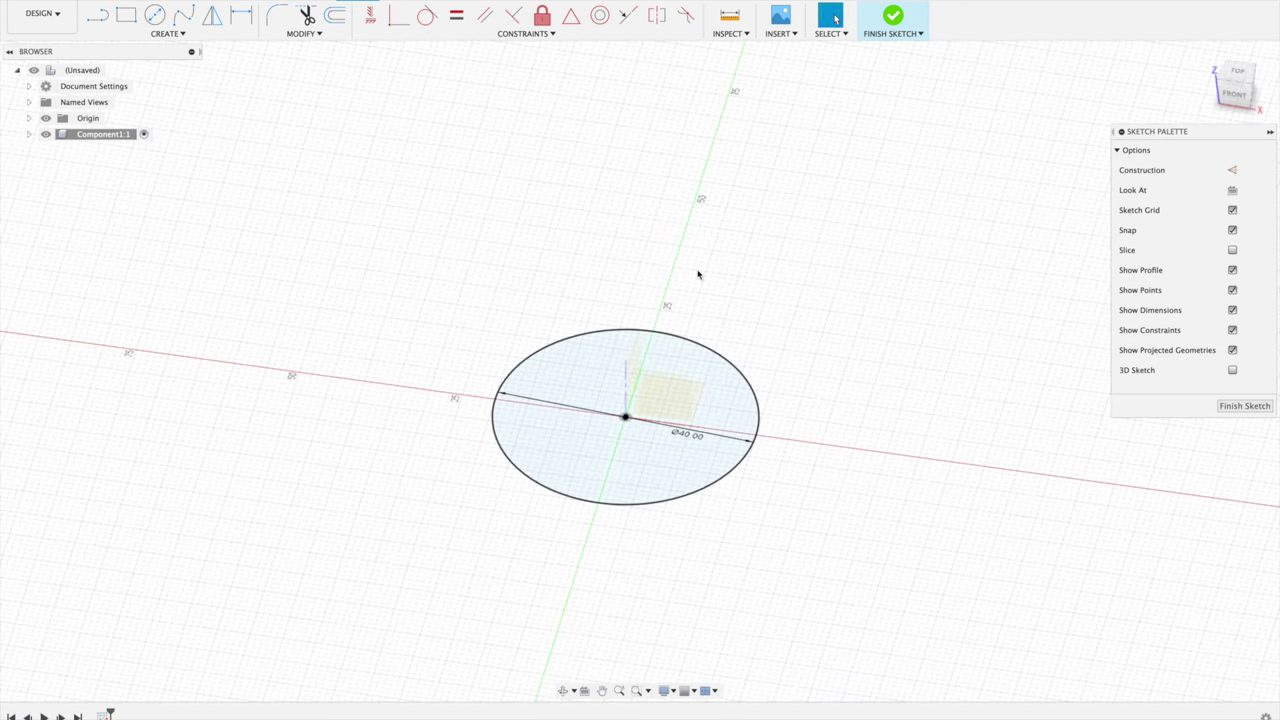
click(885, 36)
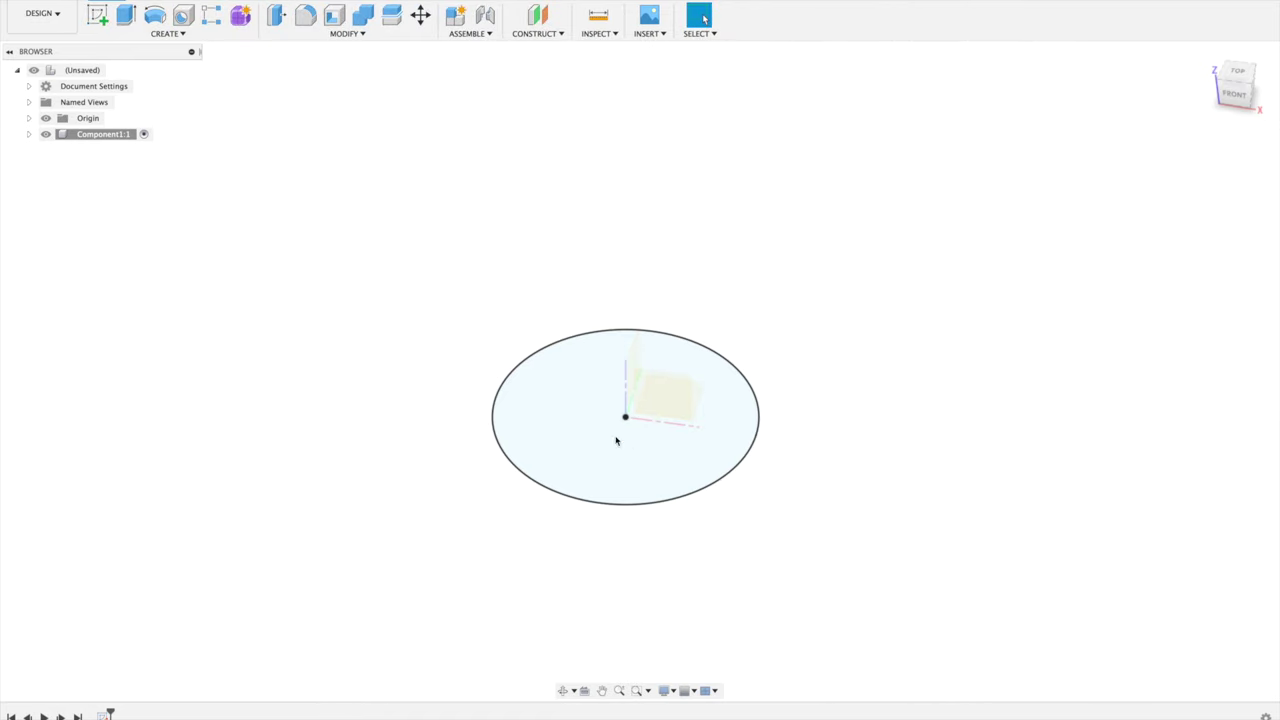
- Extrude the circle 40 mm as a new body and hollow the whole cylinder with an inside shell
key(e)
drag(623, 405, 625, 247)
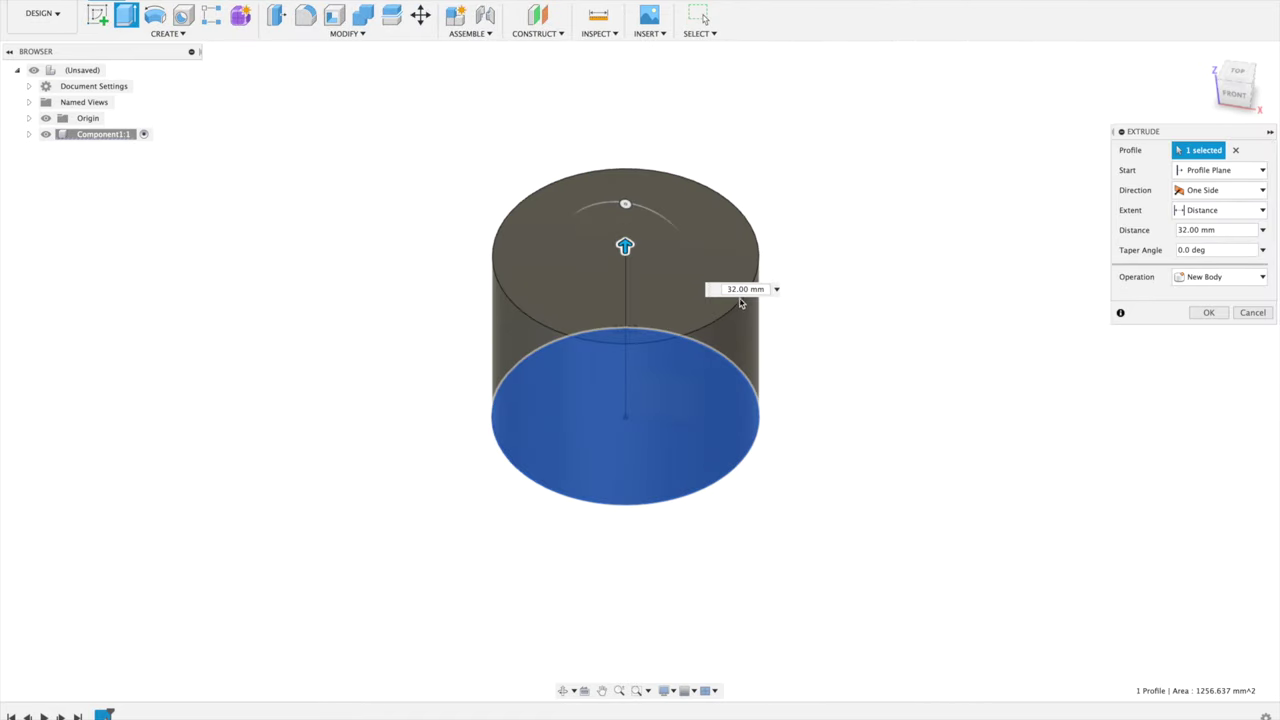
text(40)
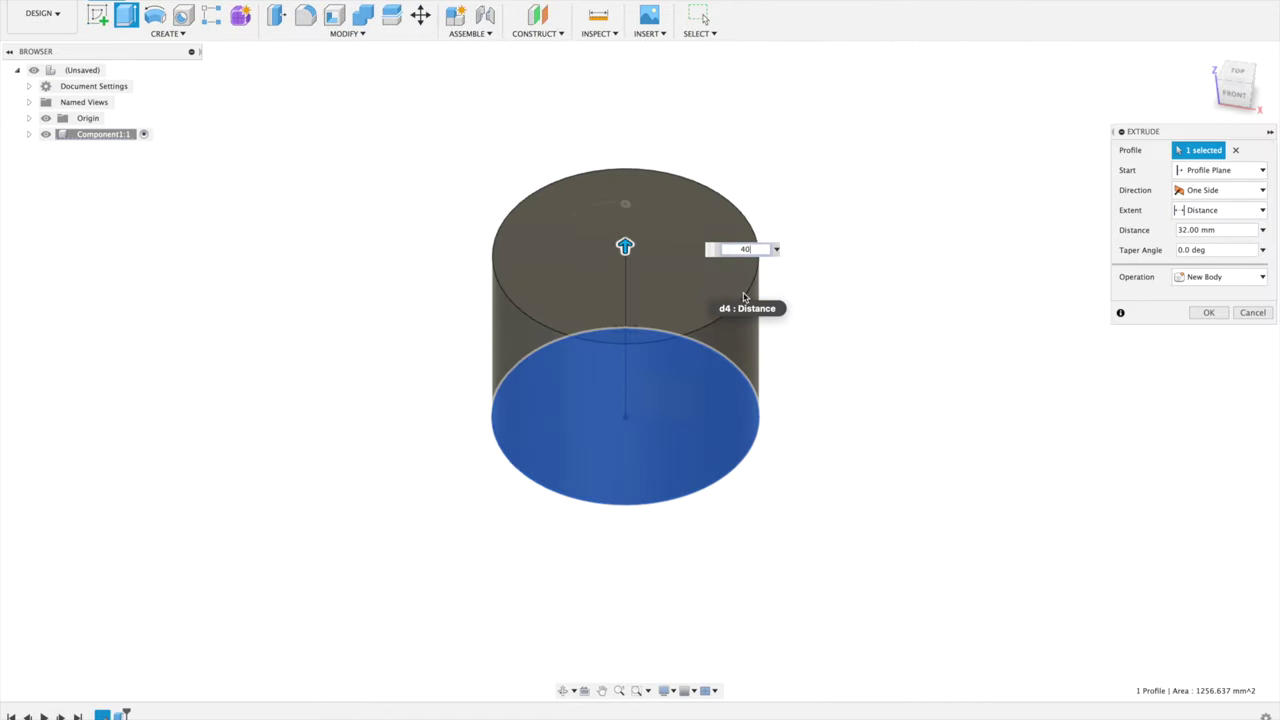
key(Return)
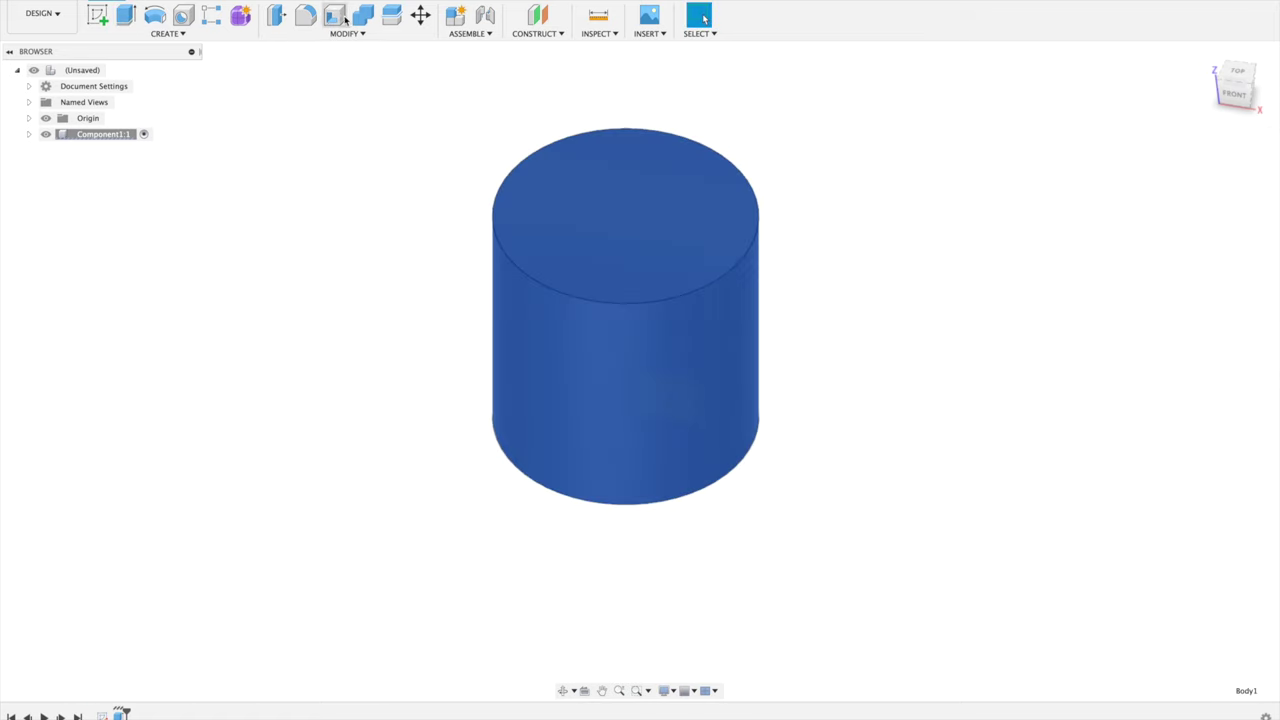
click(340, 16)
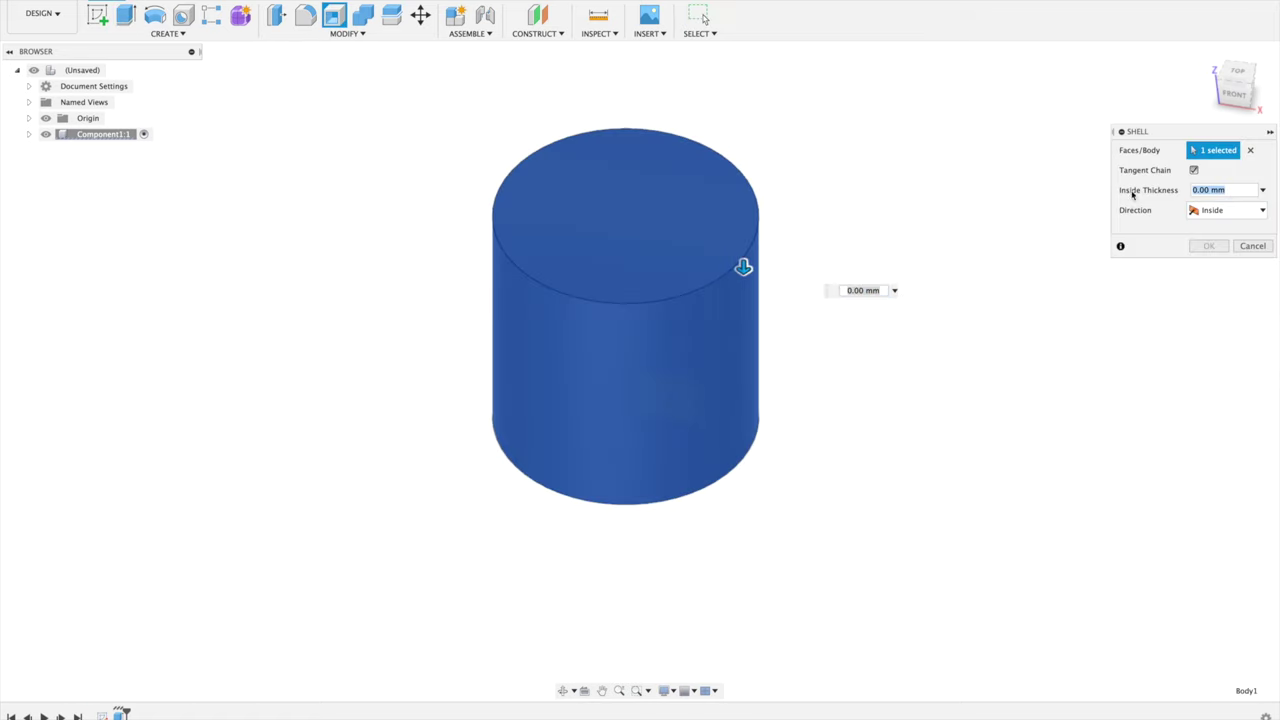
click(1208, 246)
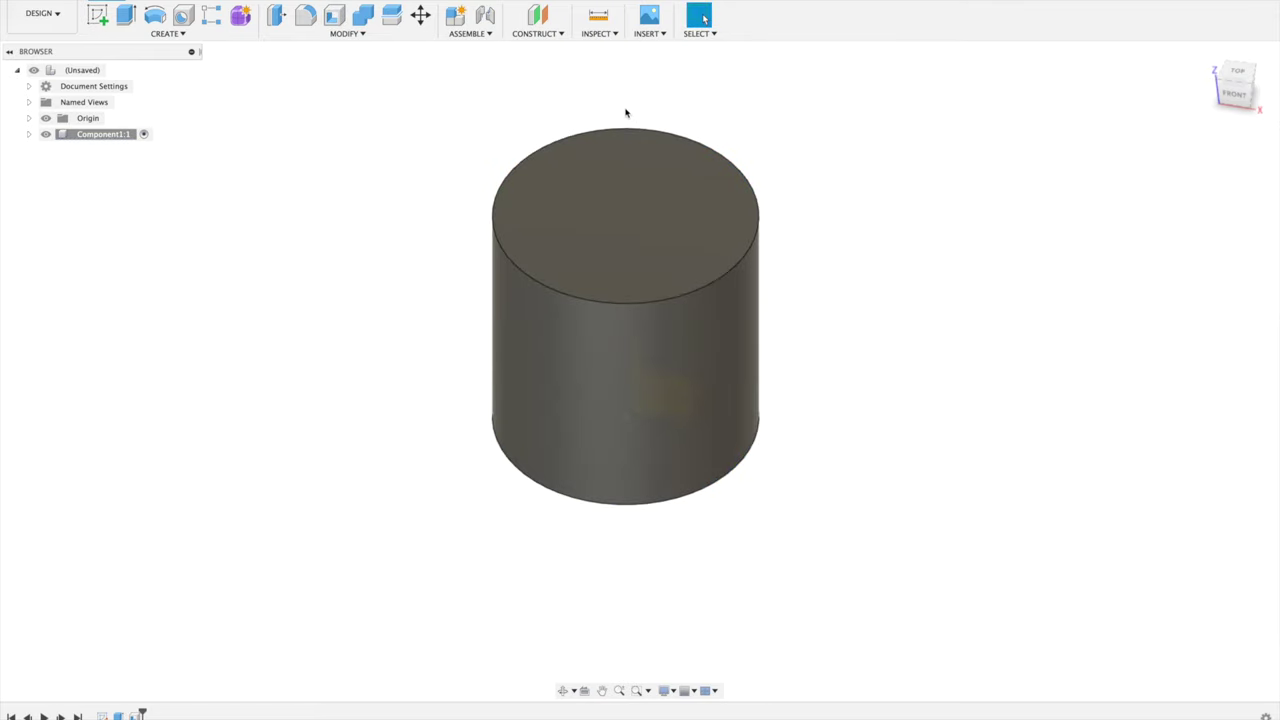
- Construct a midplane between the cylinder's top and bottom faces
click(545, 33)
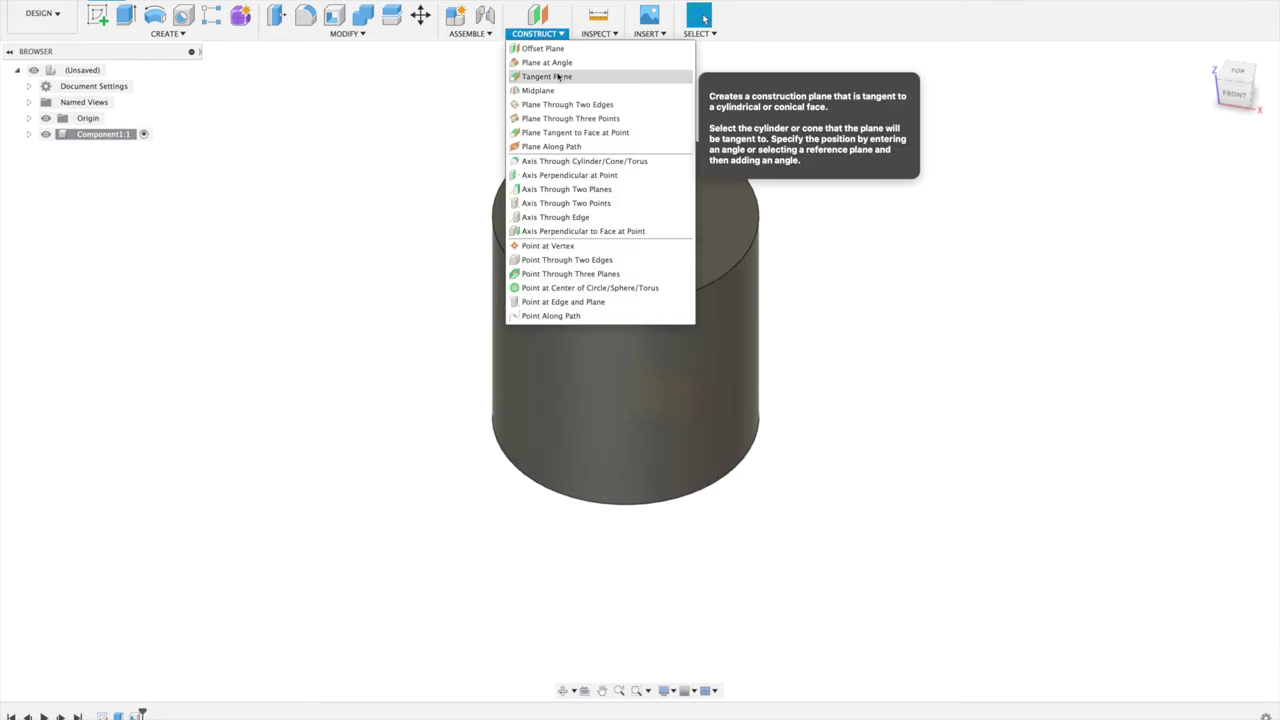
click(557, 89)
click(592, 180)
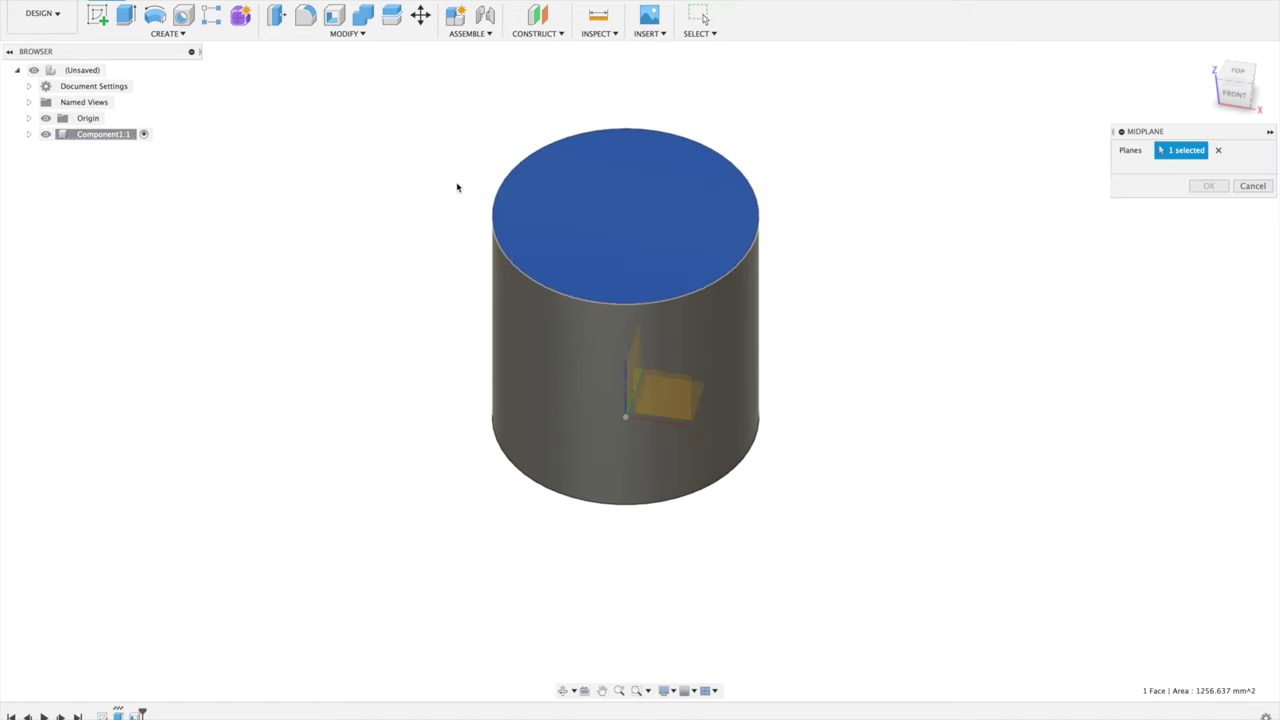
shift+middle_drag(438, 172, 443, 86)
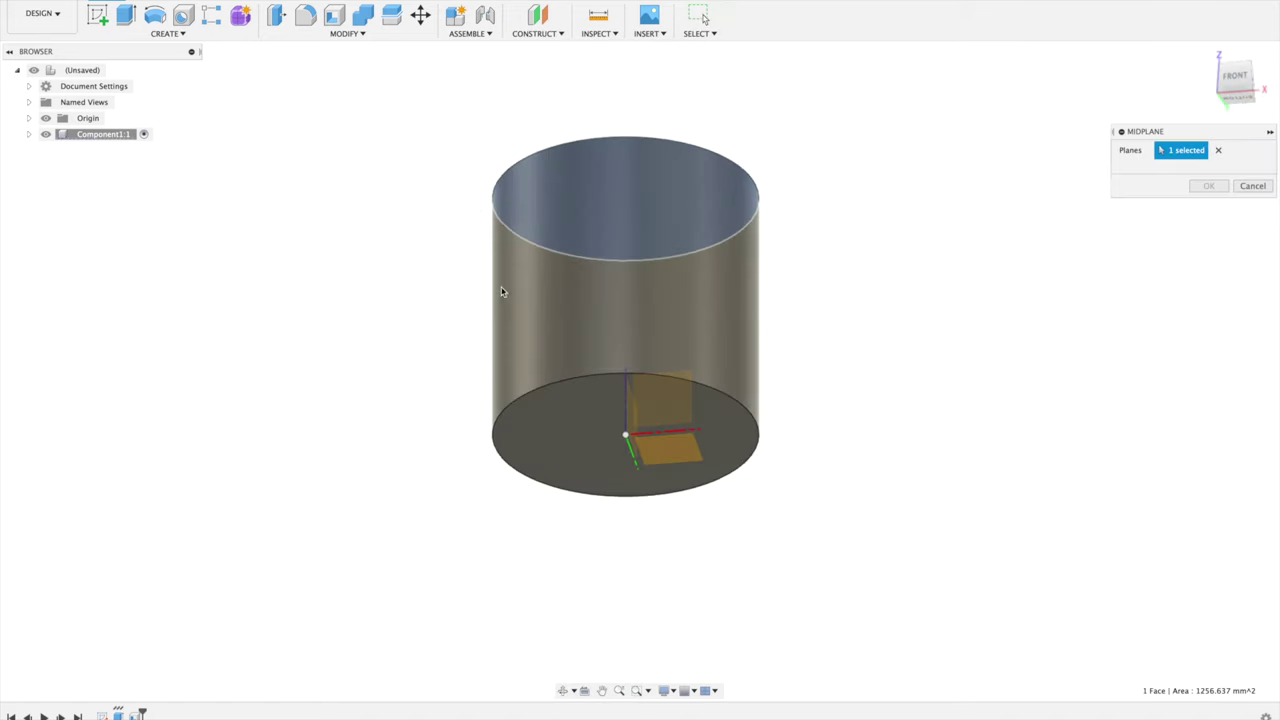
click(557, 395)
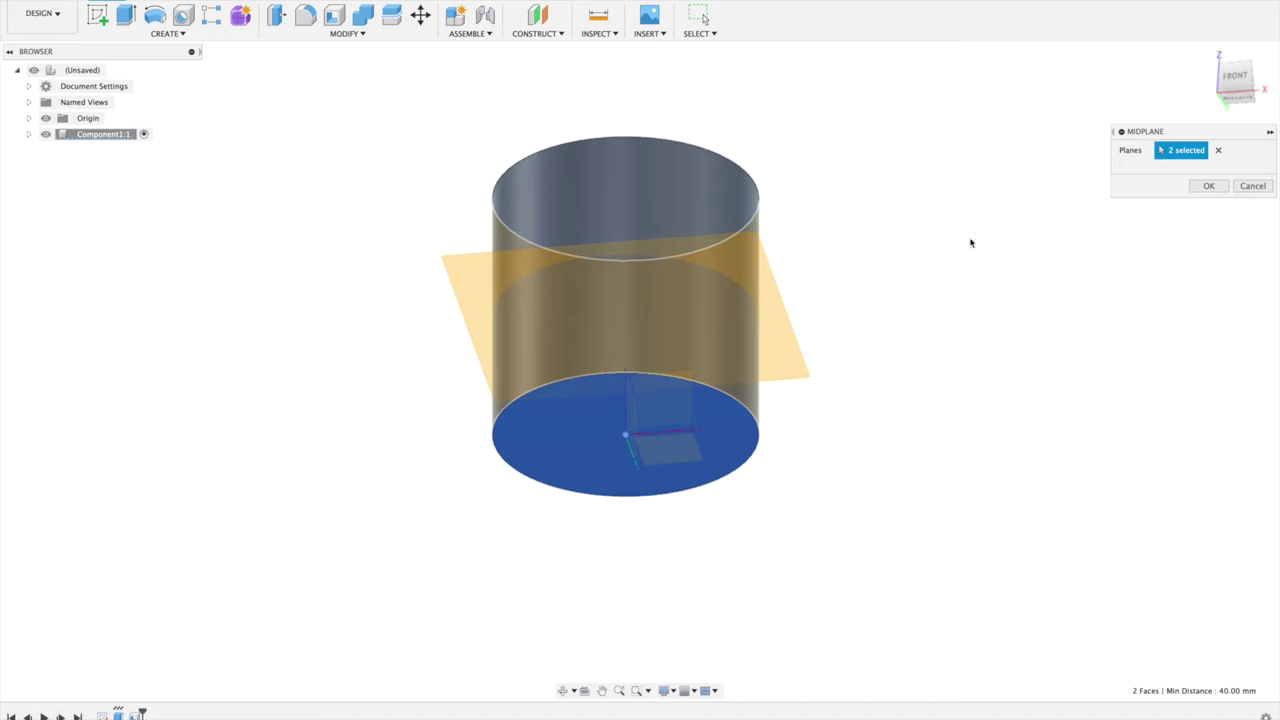
click(1208, 186)
- Split the hollow cylinder body in two, using the midplane as the splitting tool
shift+middle_drag(826, 203, 816, 267)
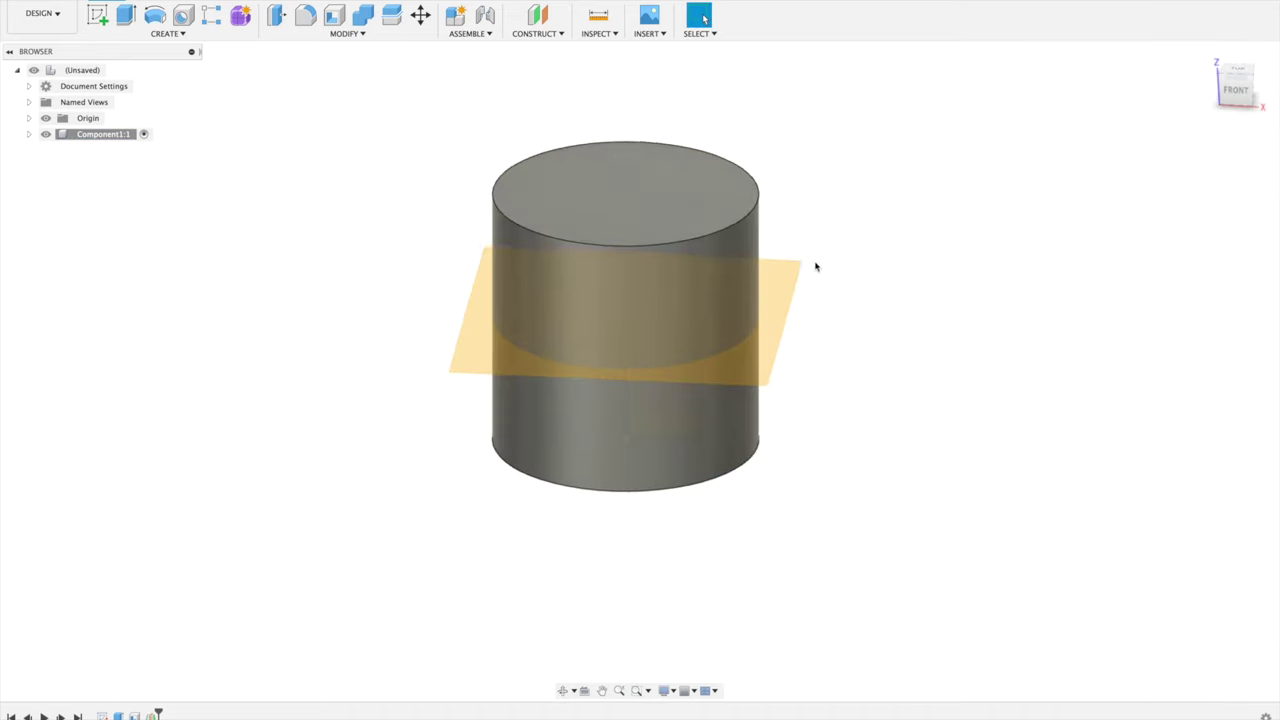
key(super+a)
click(392, 20)
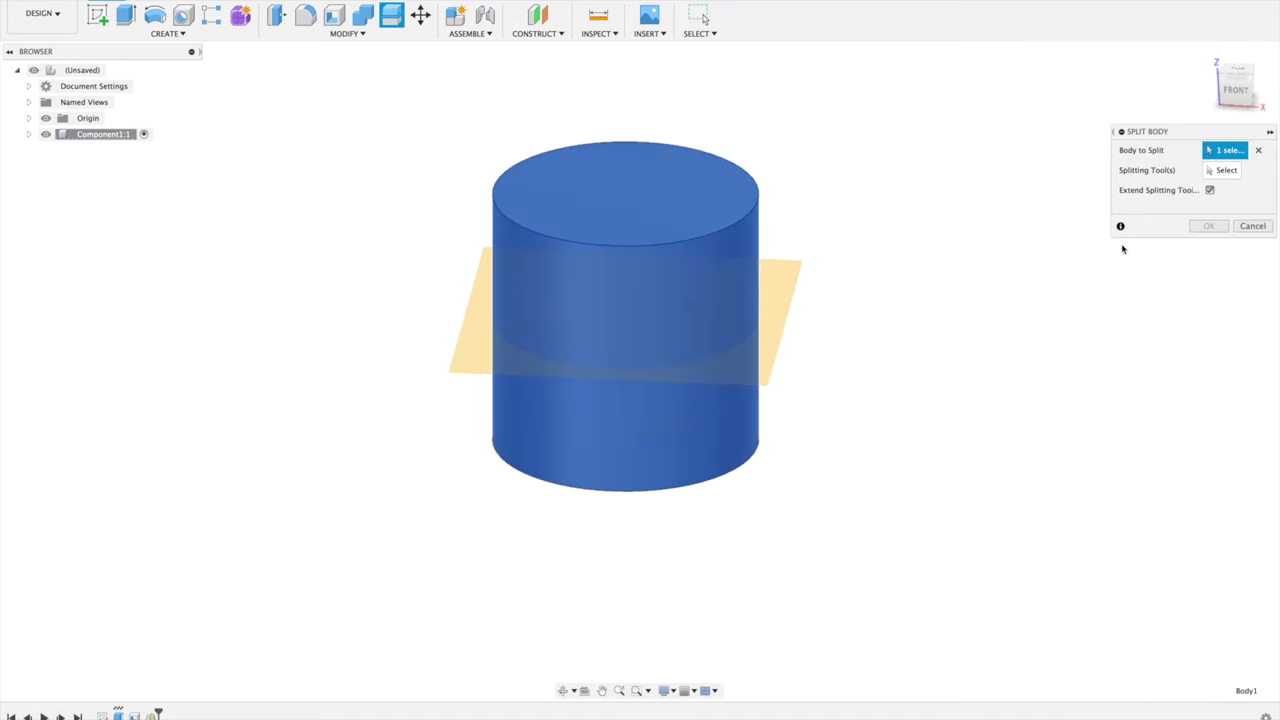
click(1222, 172)
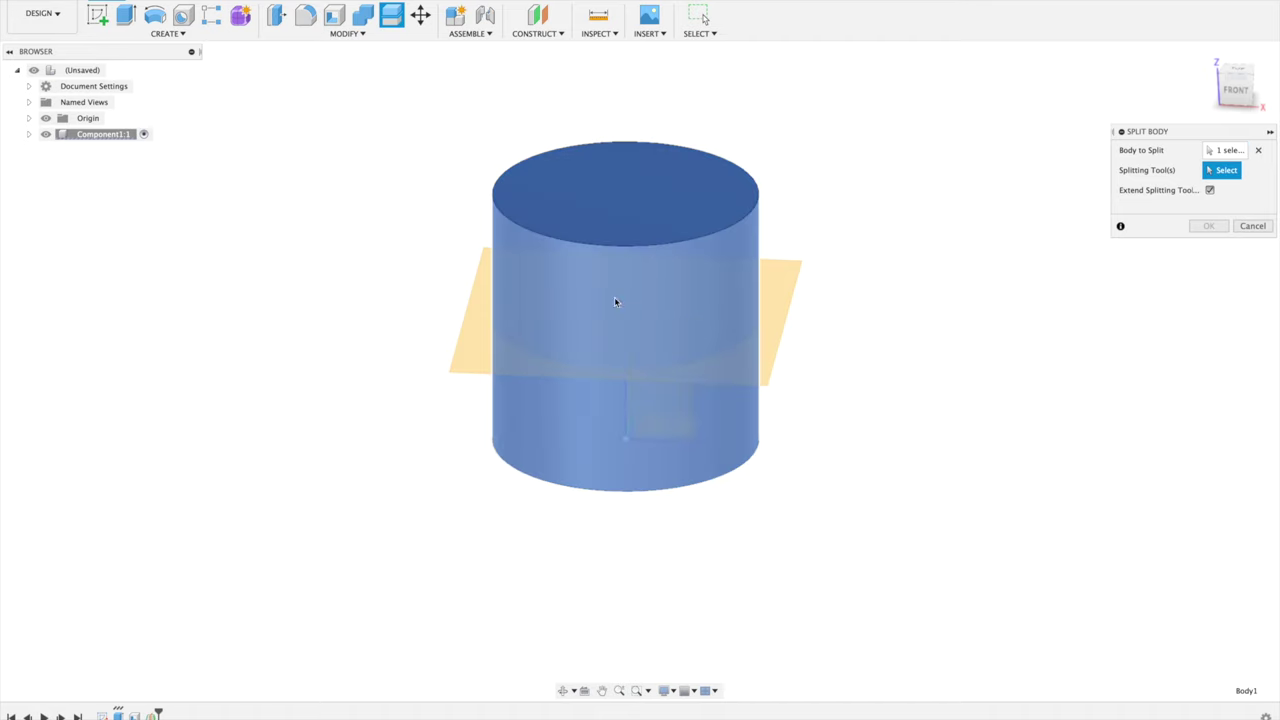
click(455, 370)
click(1206, 206)
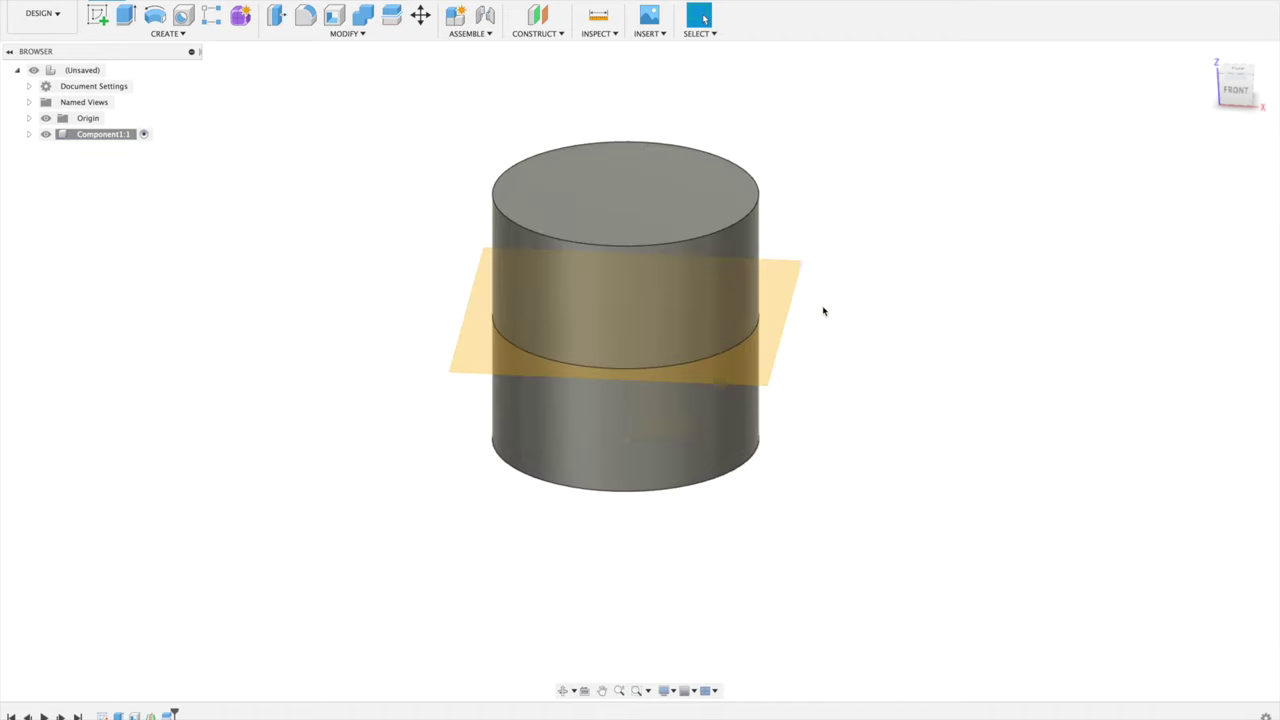
- Rename the lower body "bottom" and the upper body "top"
click(30, 134)
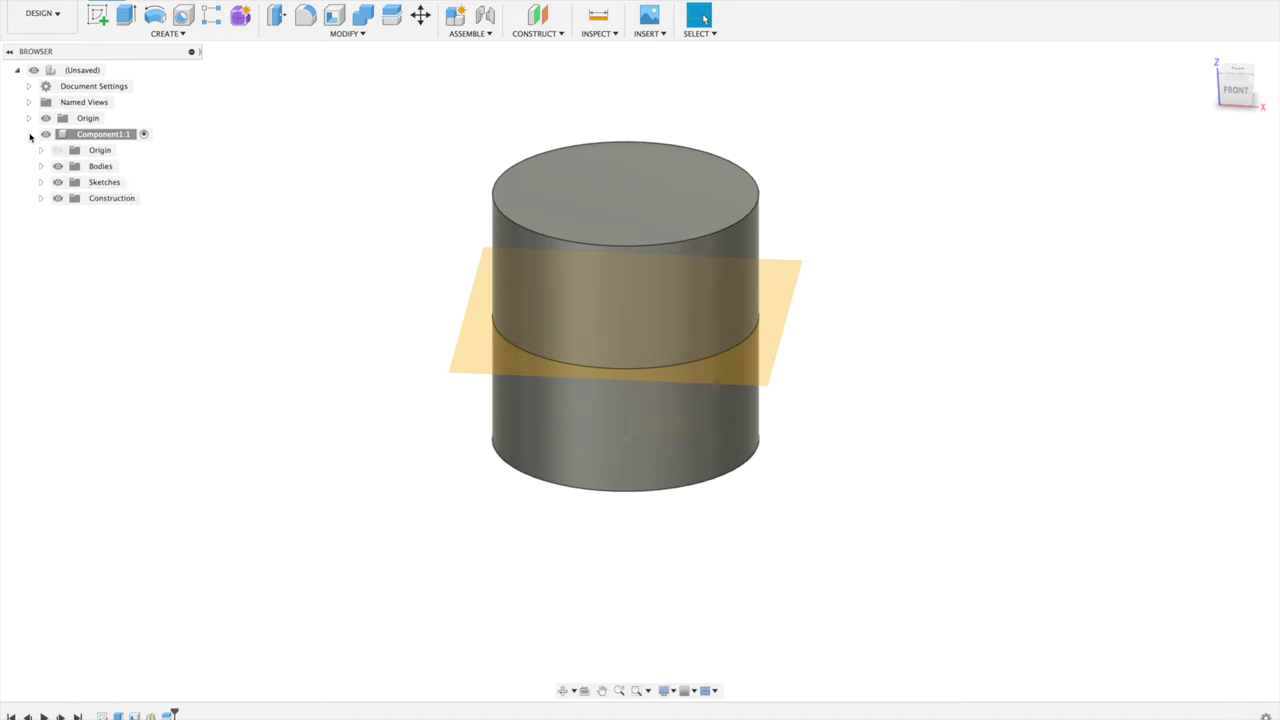
click(42, 168)
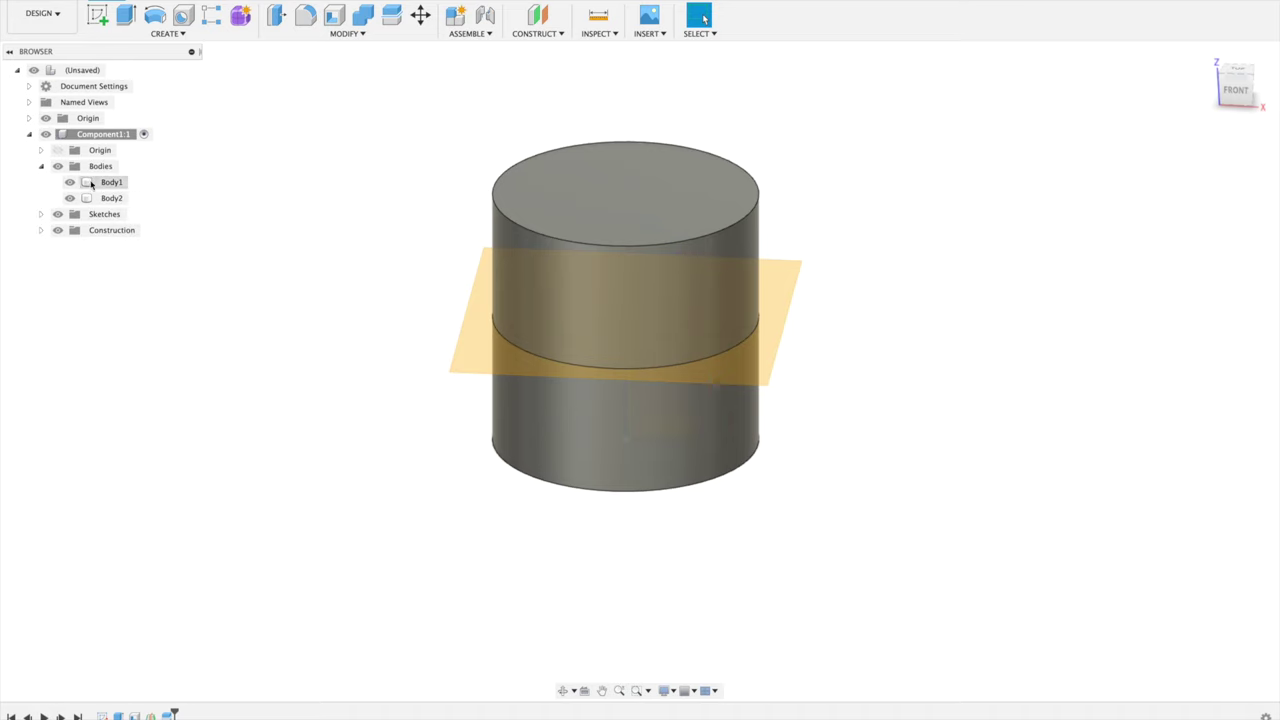
click(91, 183)
click(116, 182)
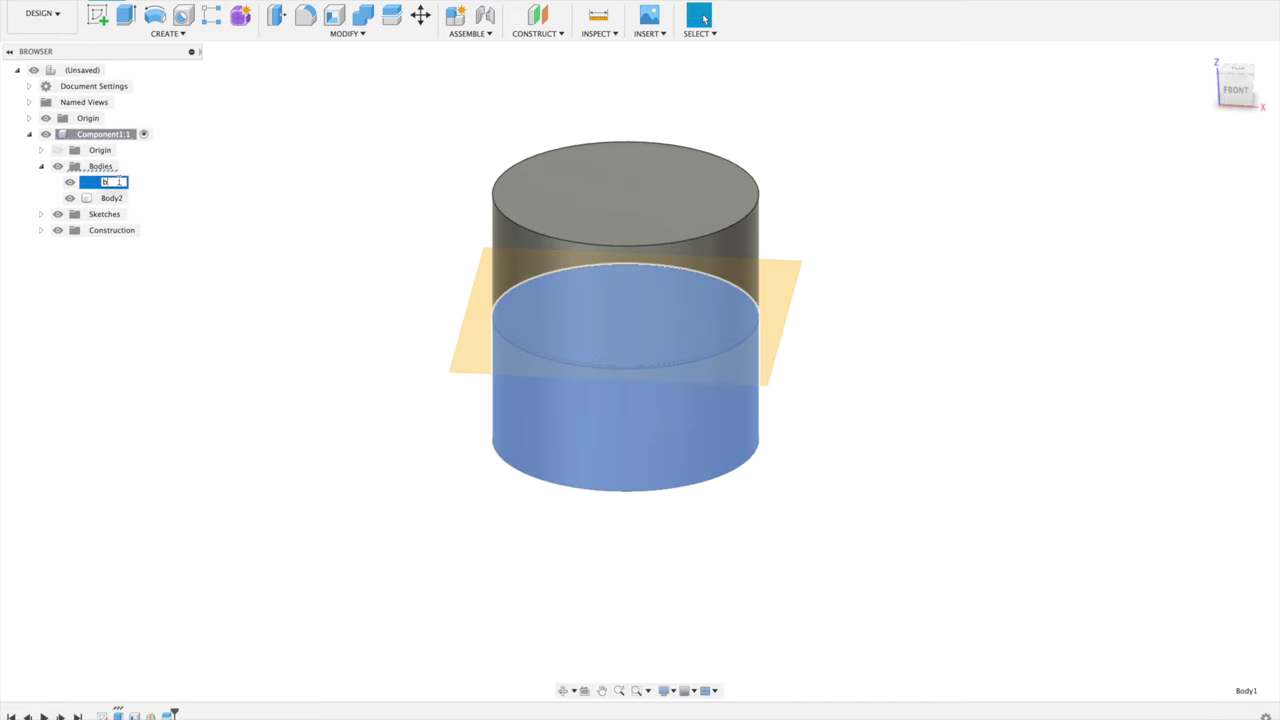
text(bottom)
key(Return)
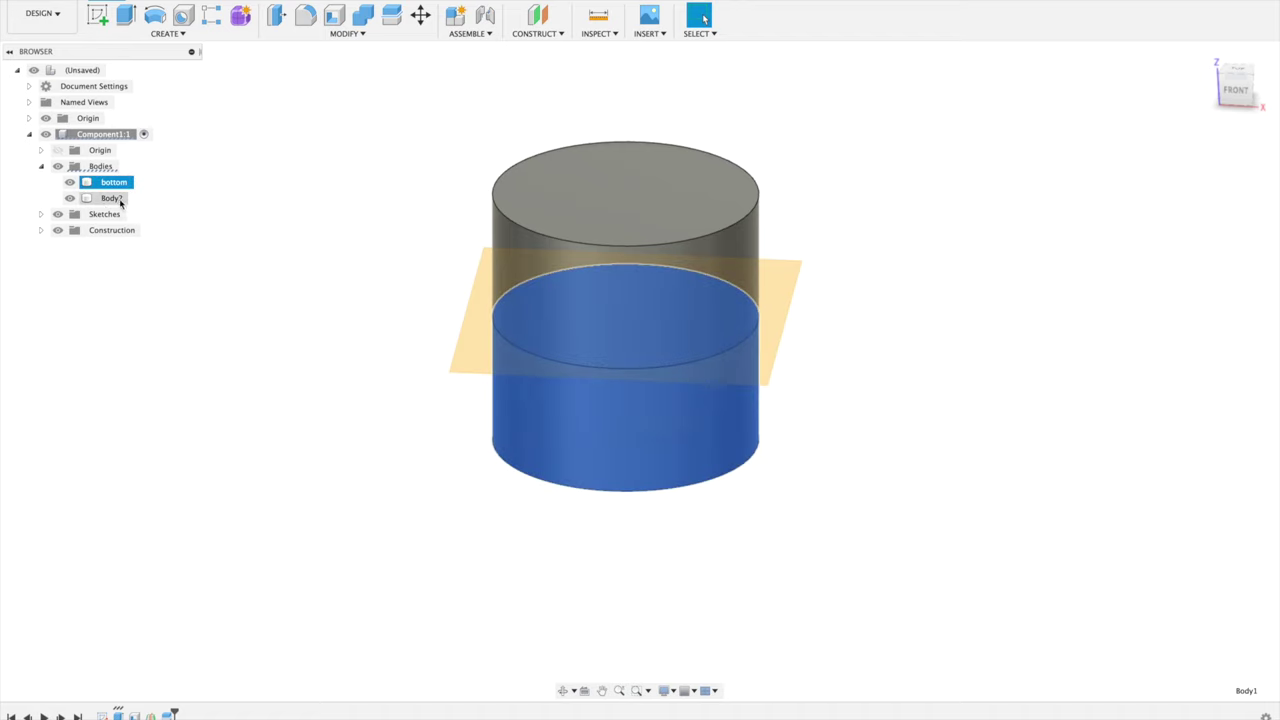
click(112, 198)
click(117, 199)
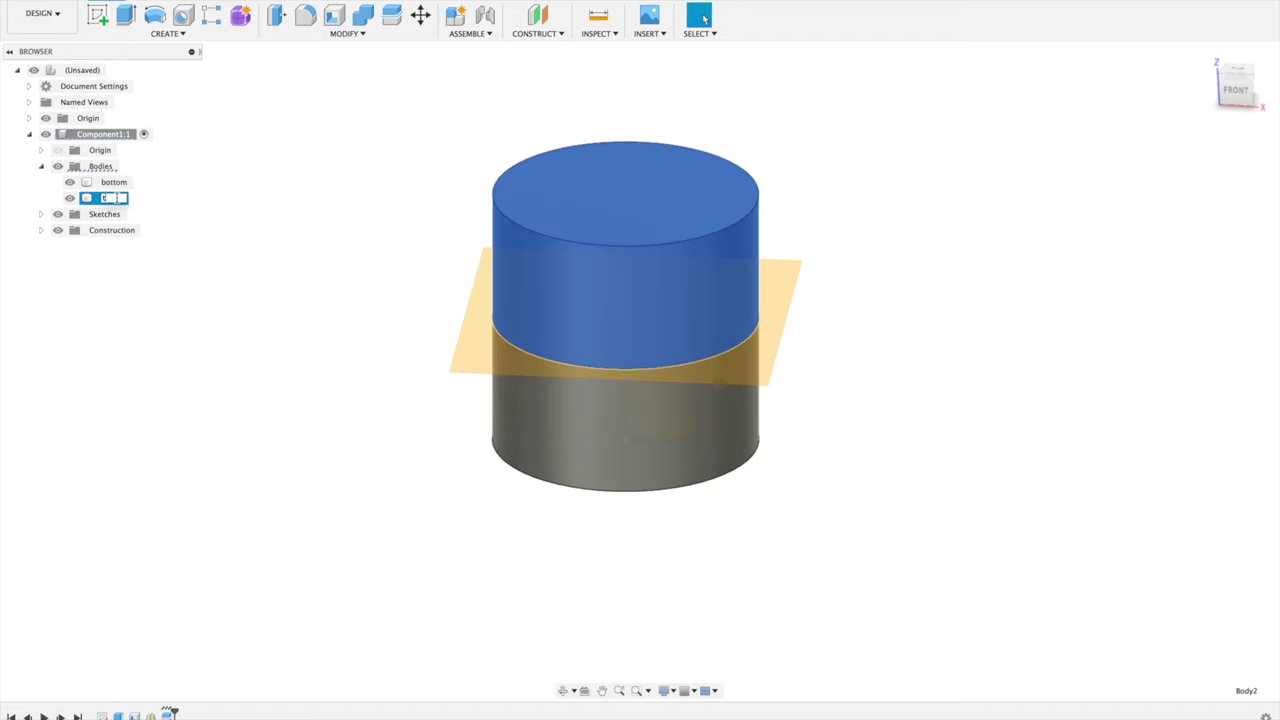
- Hide the top body and the midplane, leaving the bottom body shown
click(70, 182)
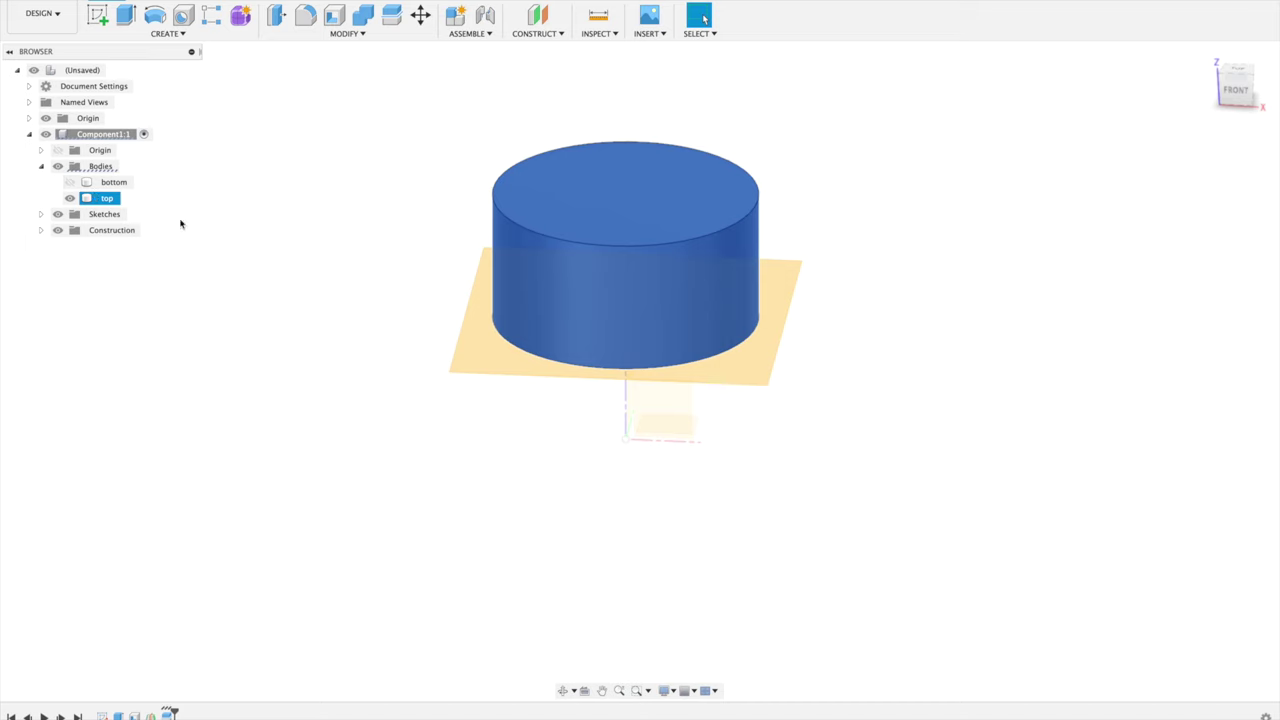
click(70, 182)
click(70, 198)
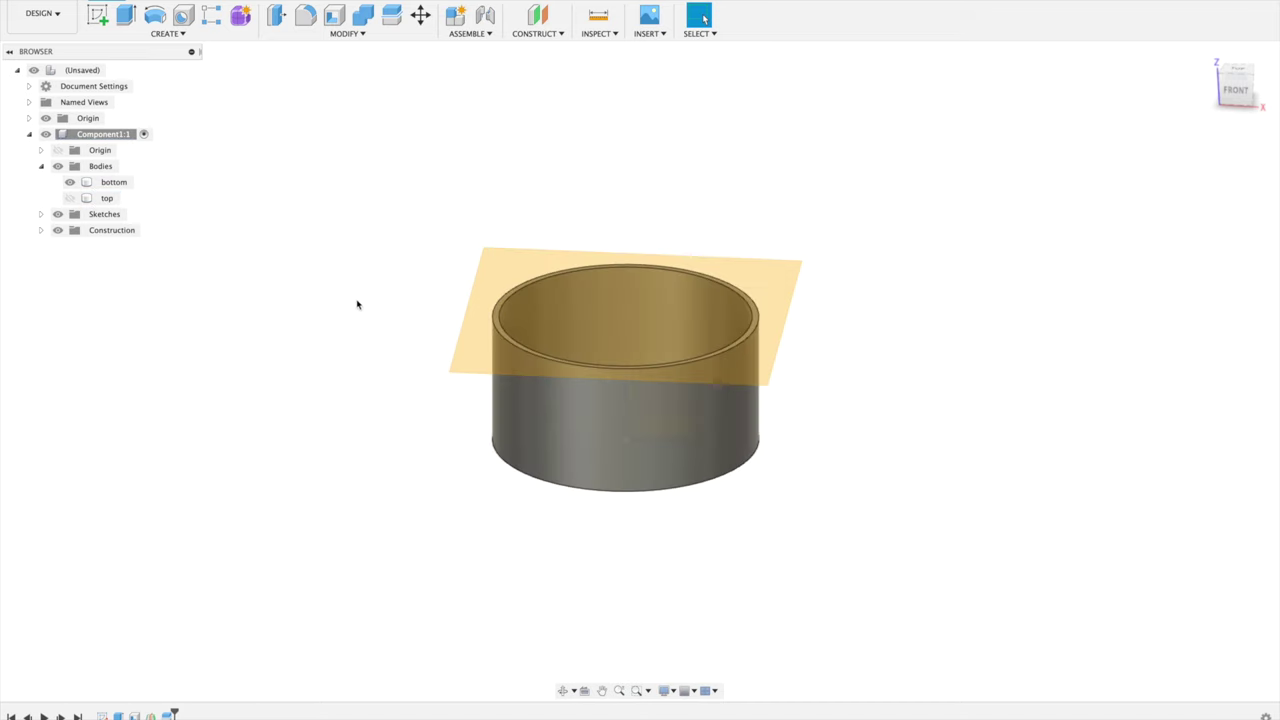
scroll(461, 335, up, 5)
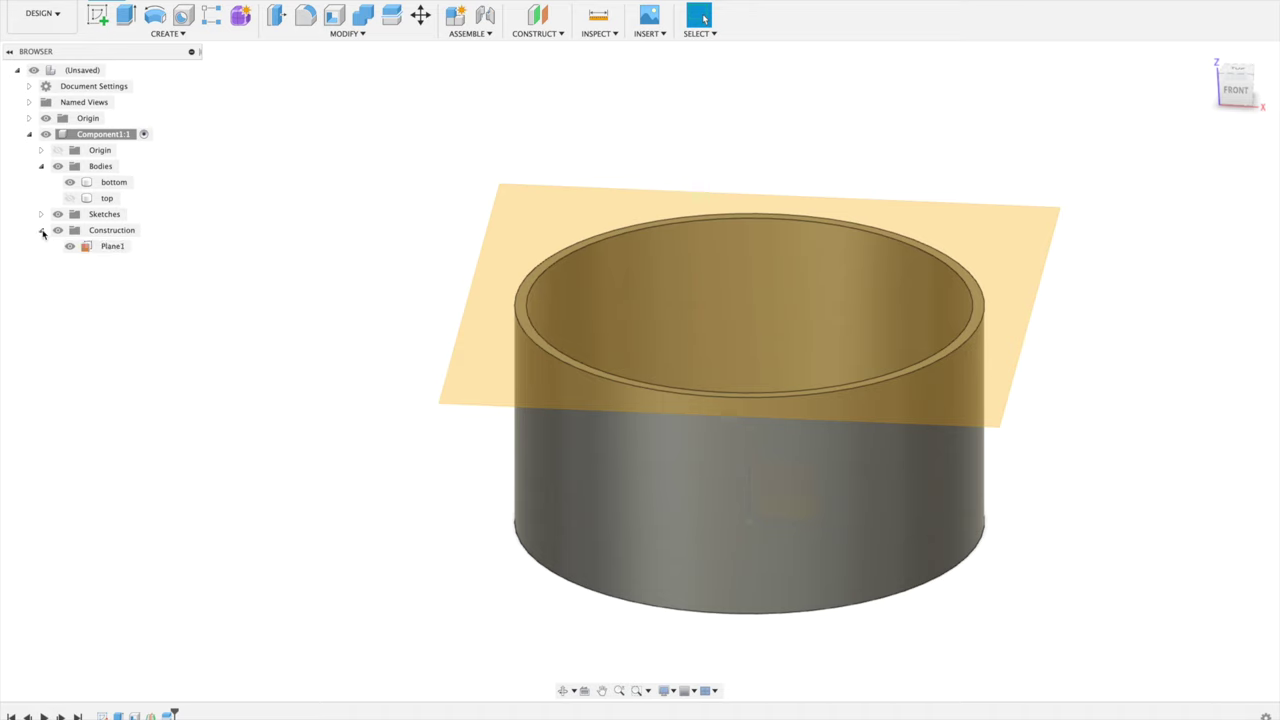
click(70, 246)
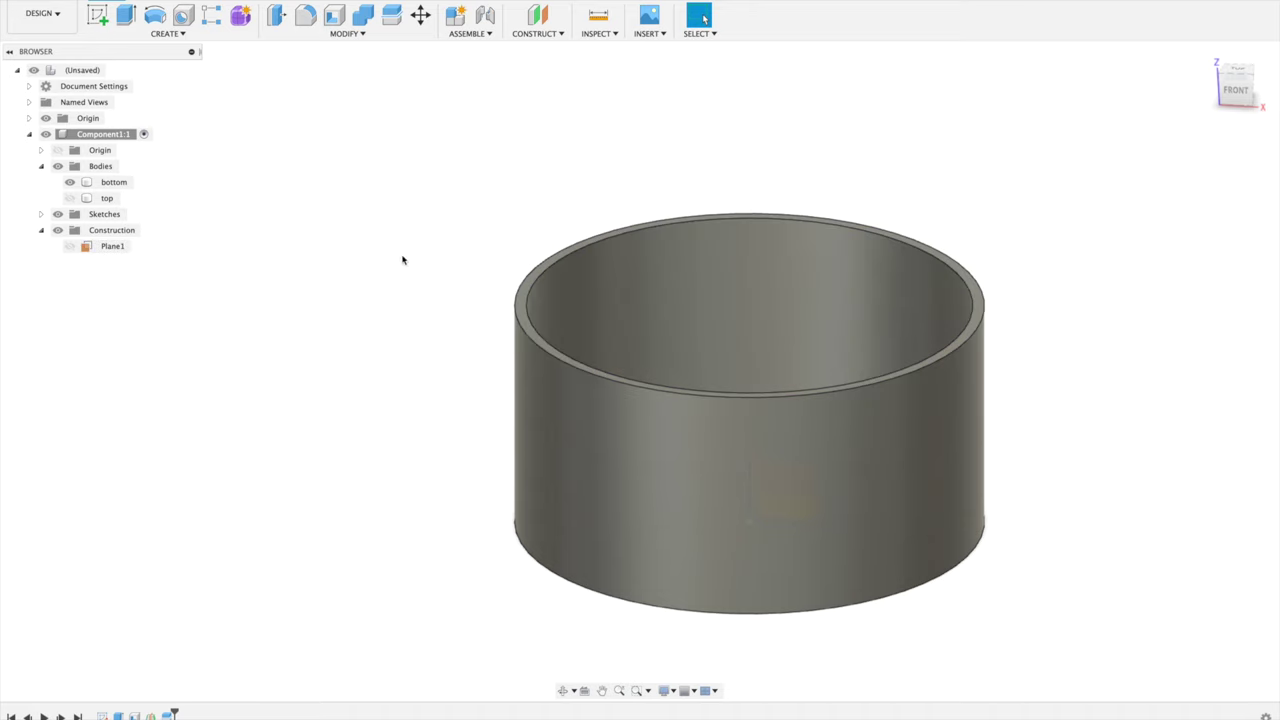
- Construct an axis through the inner cylindrical face of the bottom body
scroll(526, 274, up, 4)
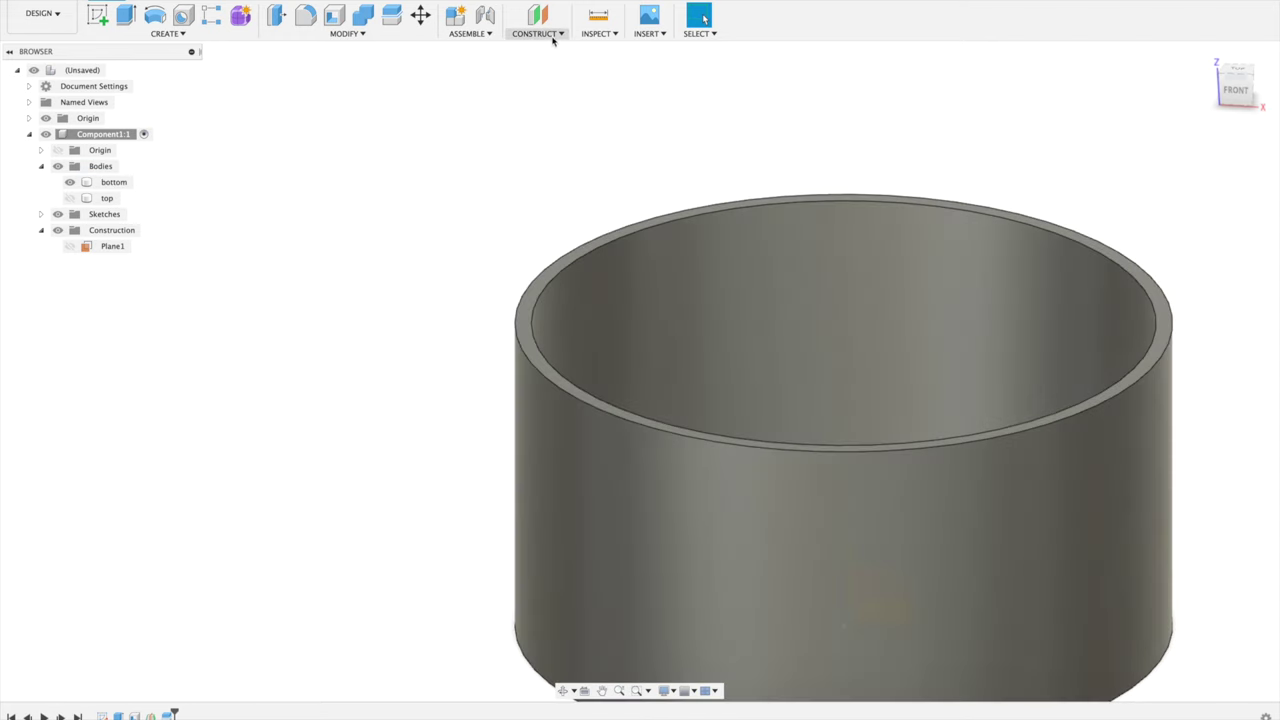
click(553, 38)
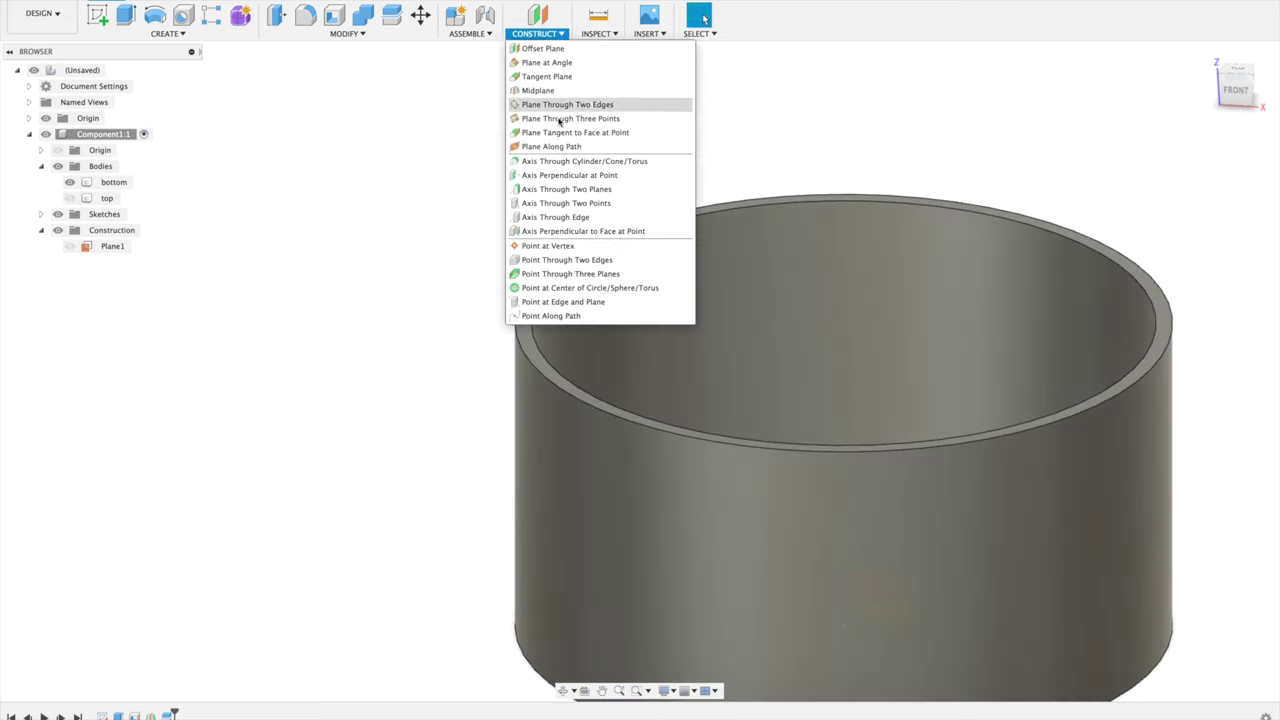
click(571, 168)
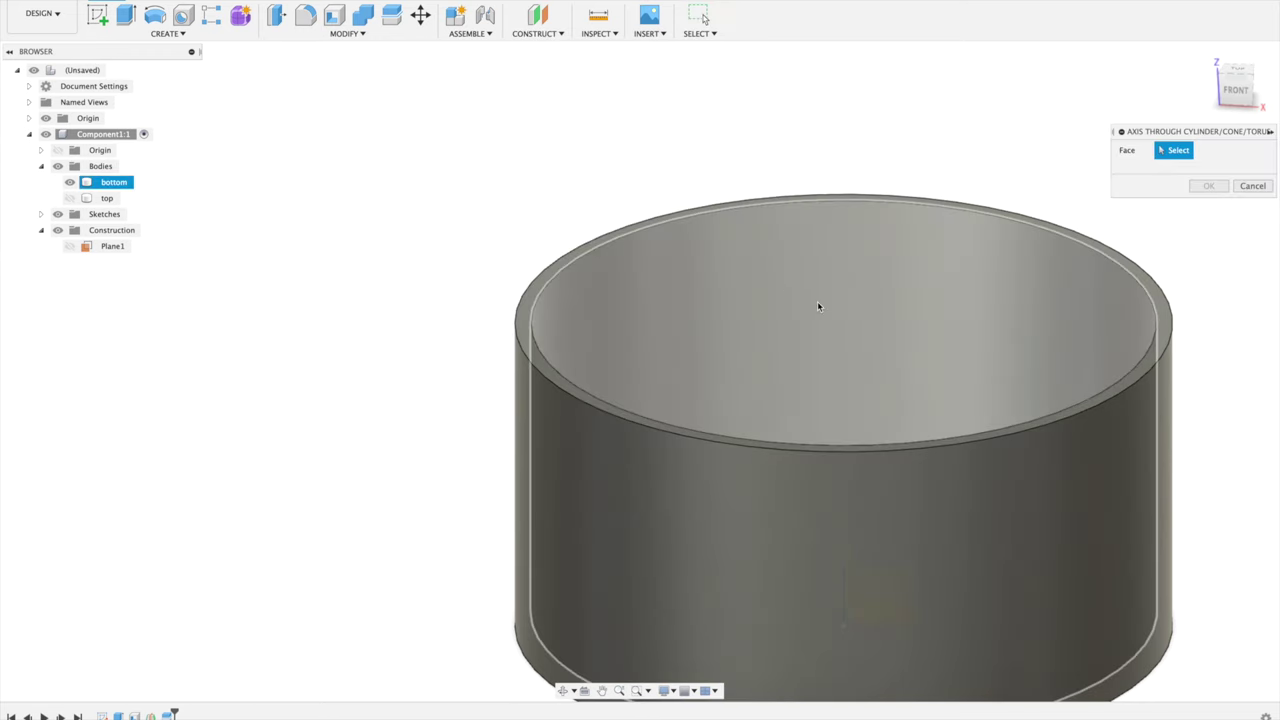
click(817, 301)
click(1208, 186)
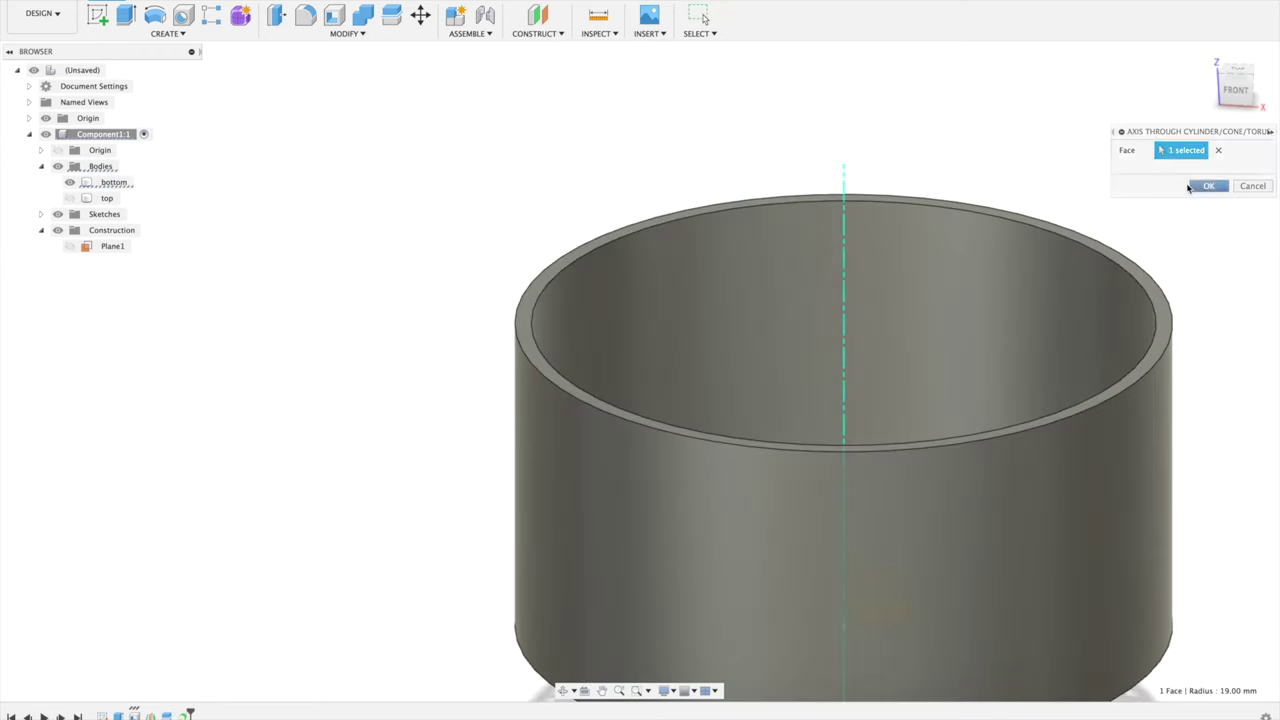
- Construct a vertical Plane at Angle through the cylinder's centre axis
click(527, 31)
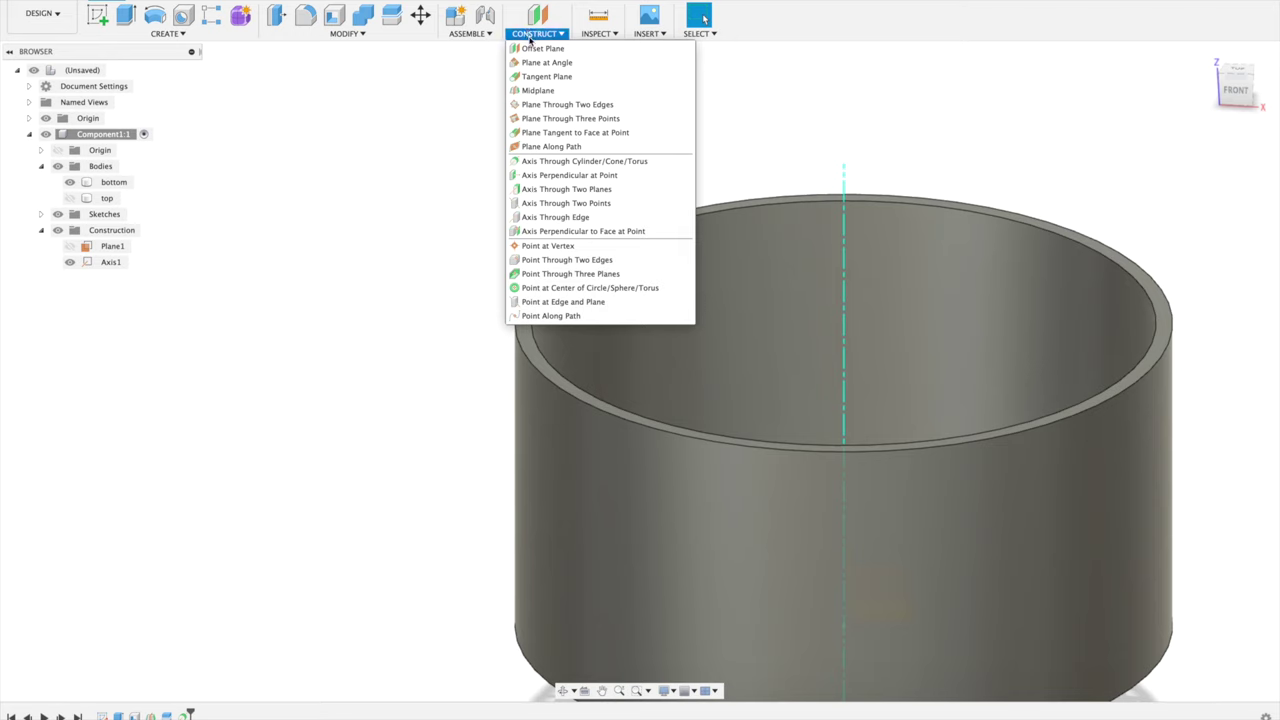
click(545, 62)
click(843, 265)
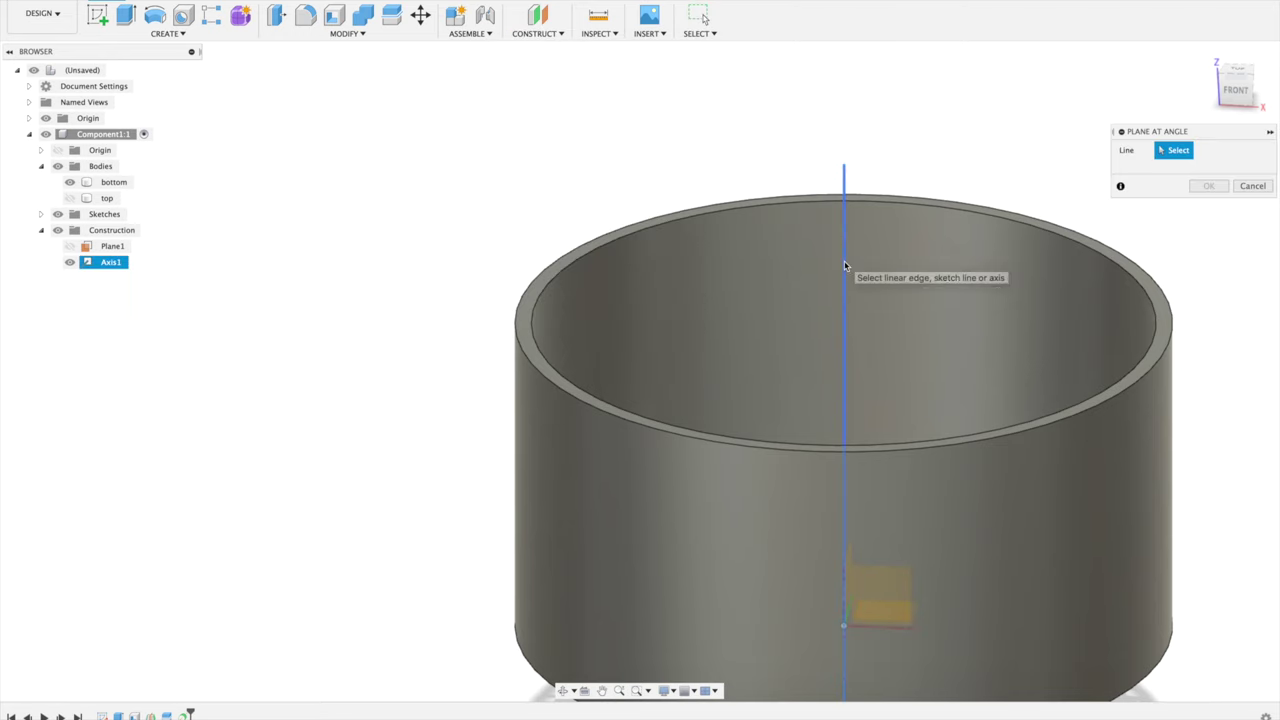
click(1206, 207)
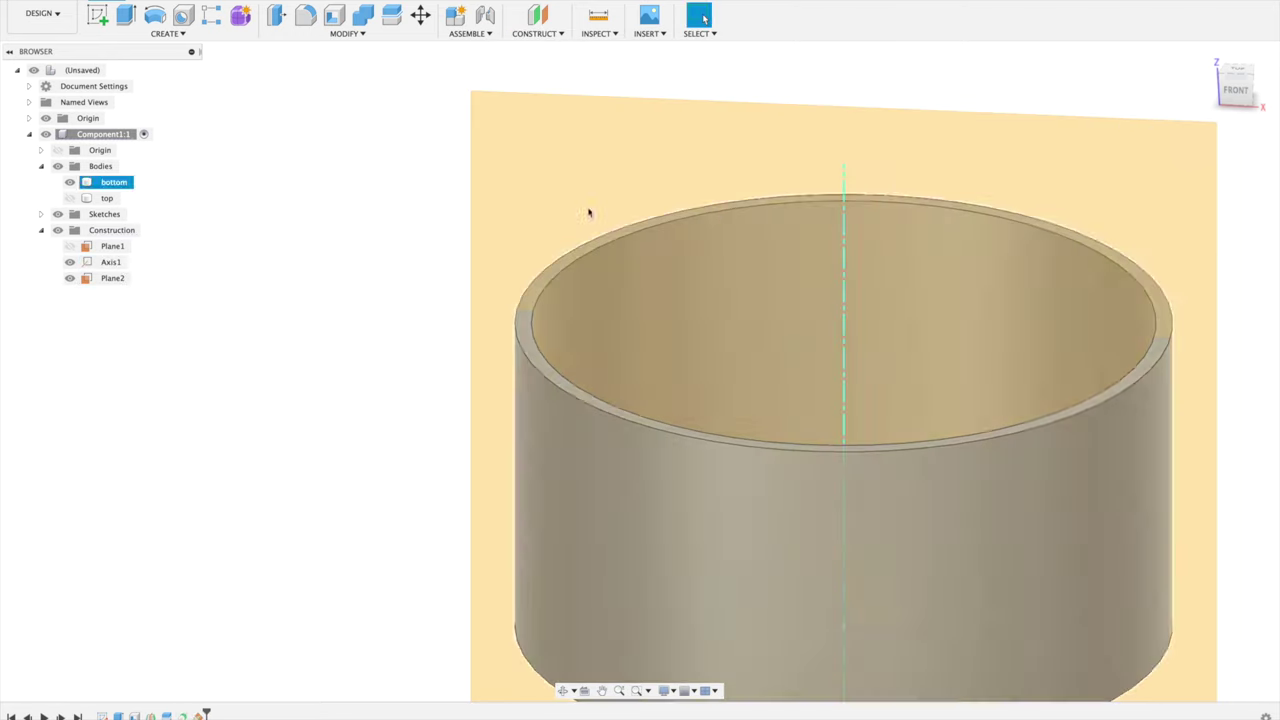
- Start a sketch on the vertical construction plane through the cylinder's centre axis
click(100, 17)
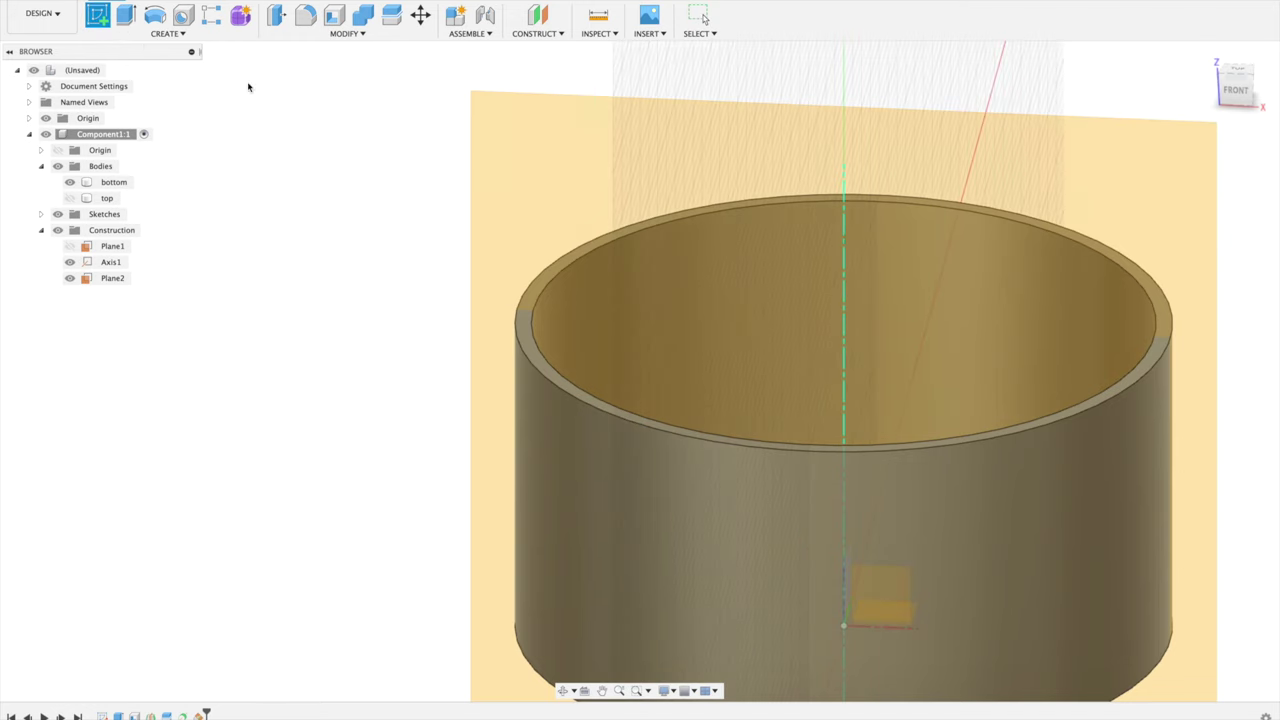
click(545, 281)
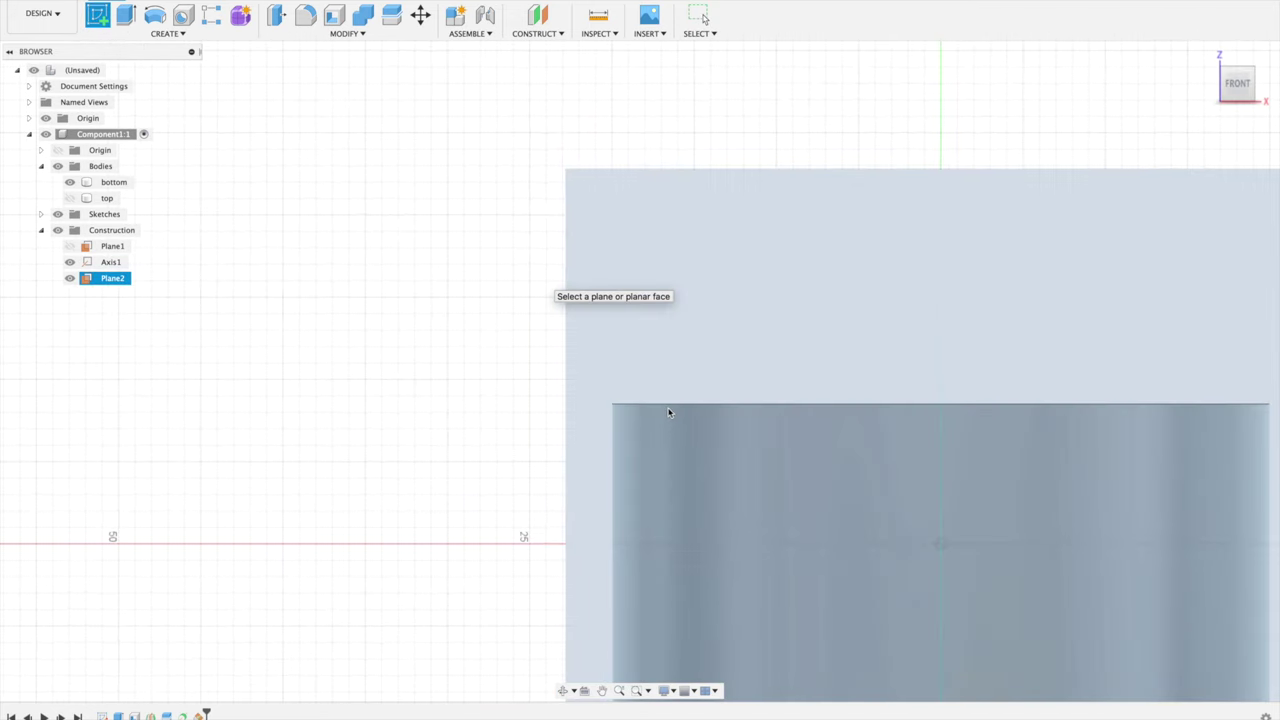
scroll(640, 412, up, 2)
scroll(635, 409, up, 2)
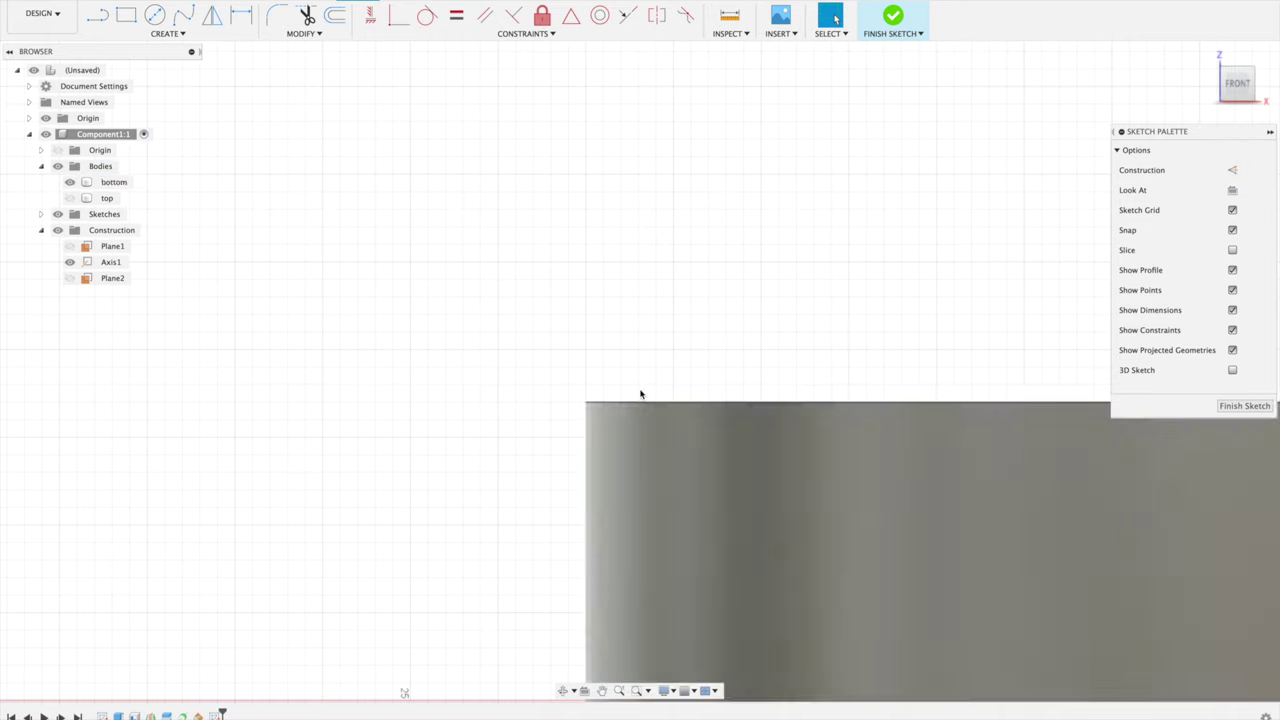
- Set the visual style to Wireframe so the cylinder wall's edges show in the sketch
click(666, 690)
mouse_move(682, 575)
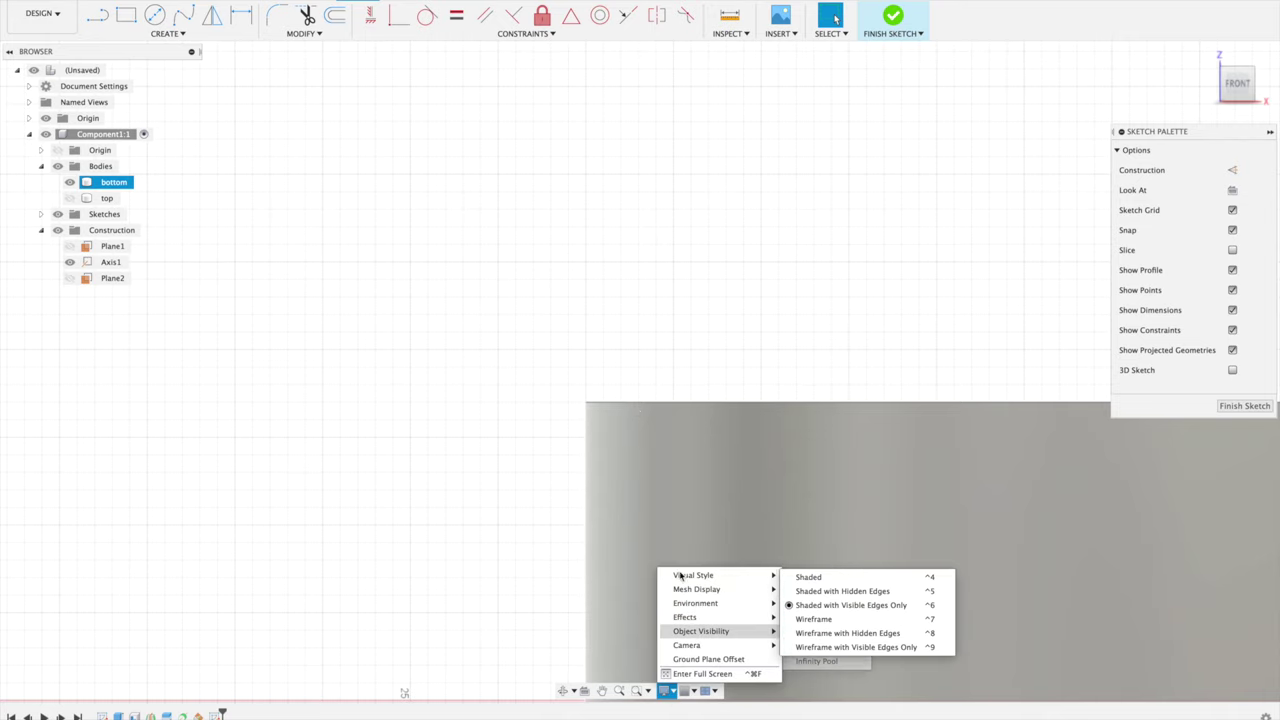
click(850, 620)
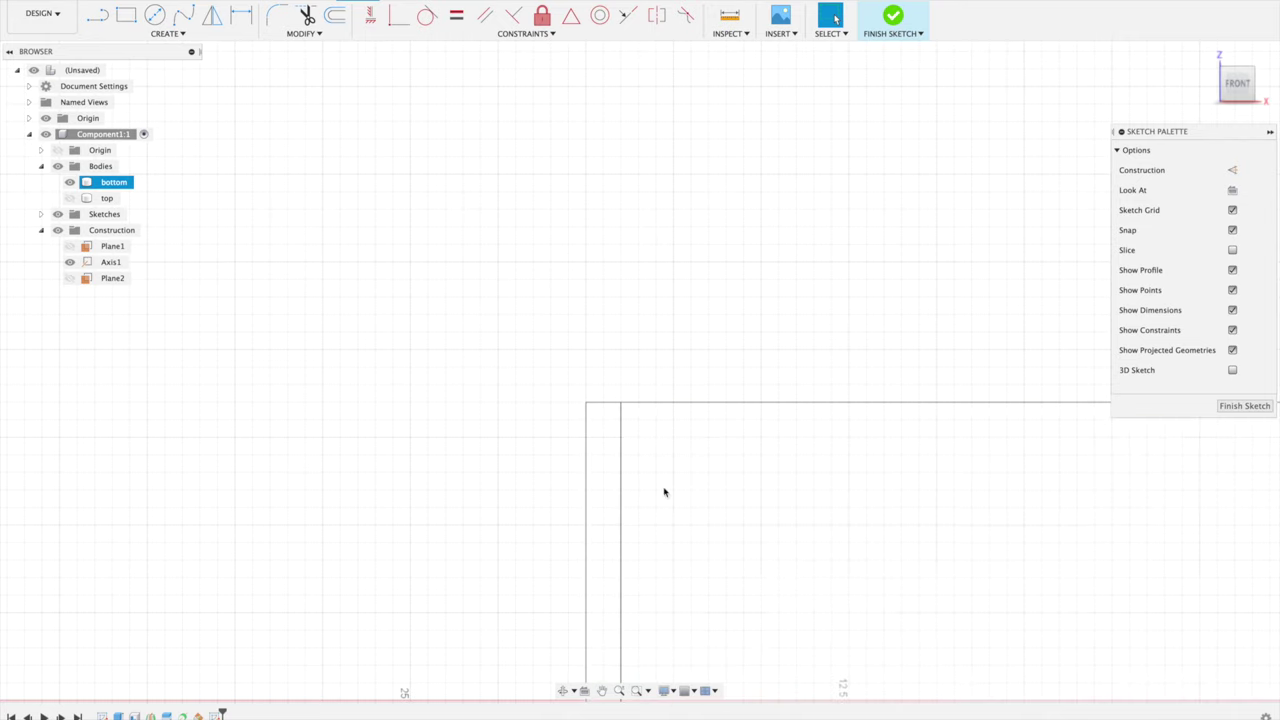
scroll(610, 419, up, 1)
scroll(607, 412, up, 4)
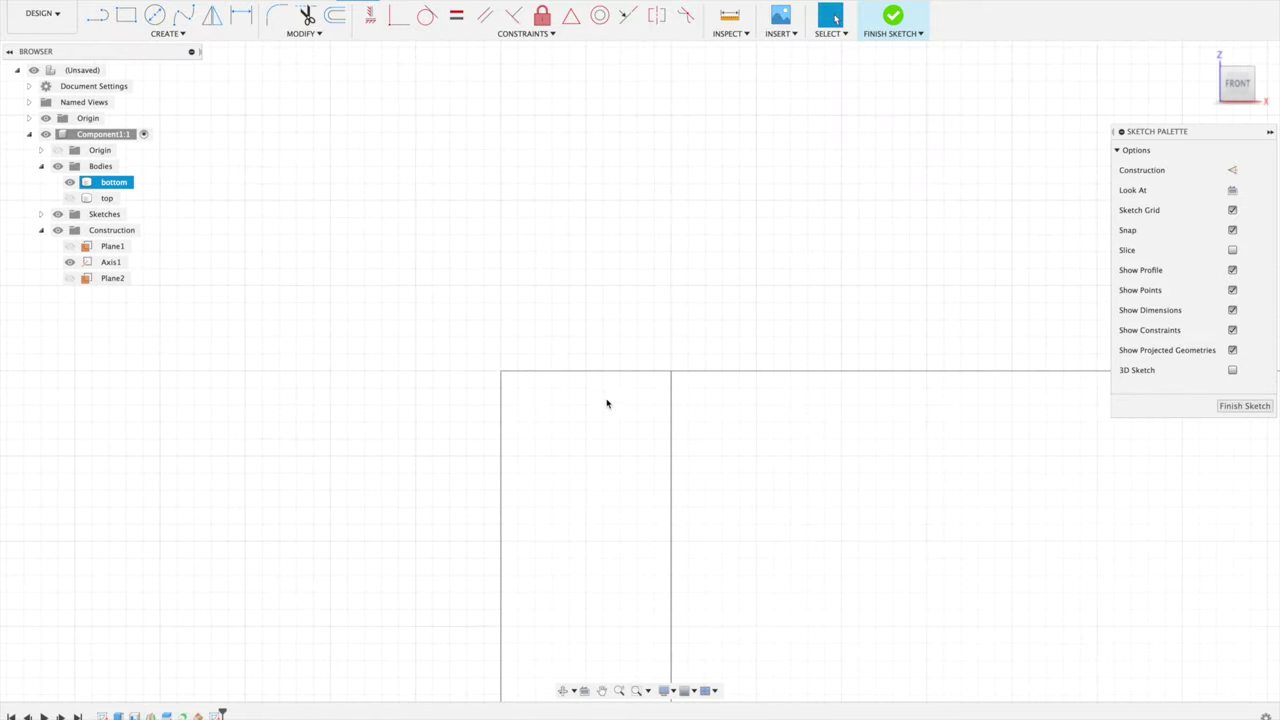
- Sketch a horizontal line along the bottom body's rim from mid-wall to the inner wall edge, continued 0.2 mm inward past it
key(l)
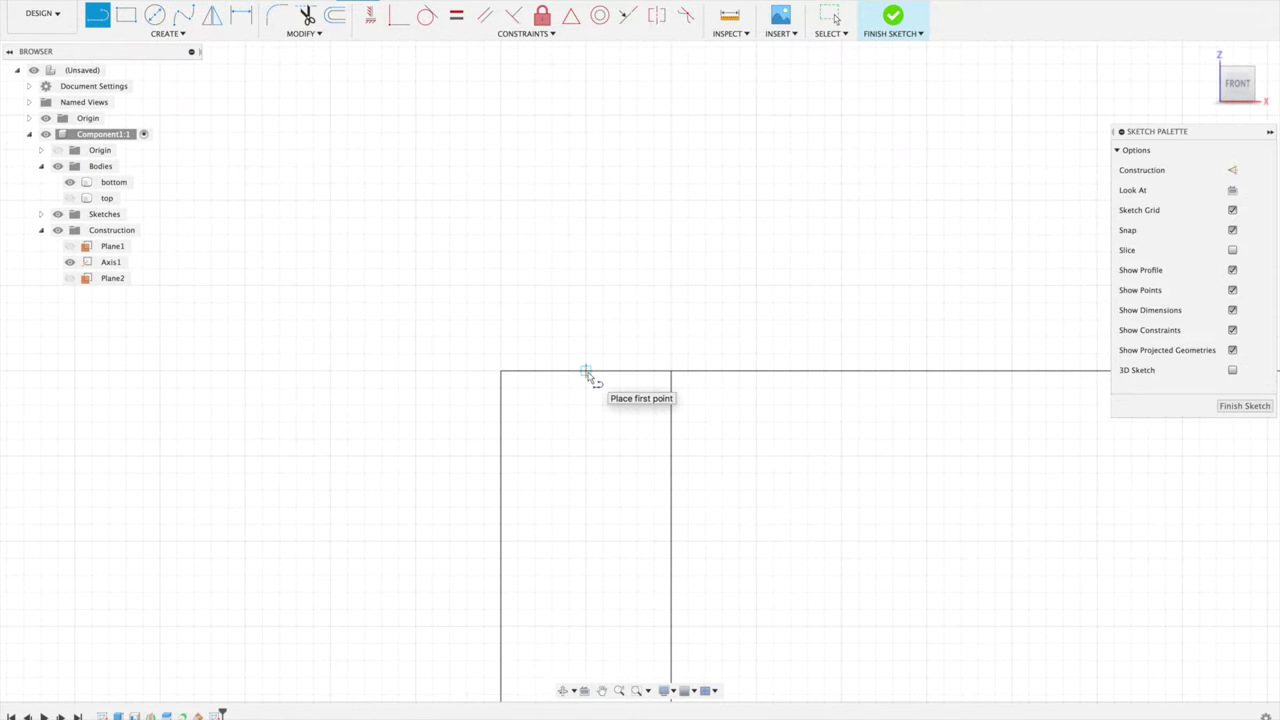
click(587, 372)
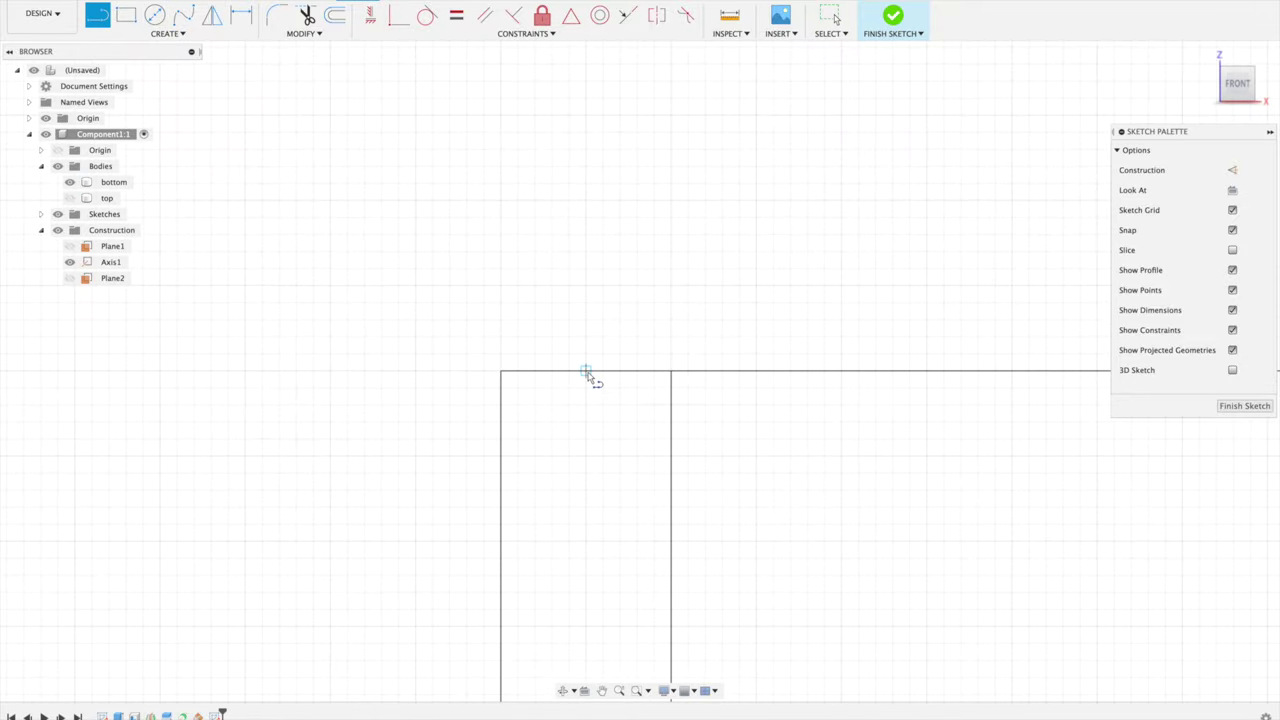
click(672, 372)
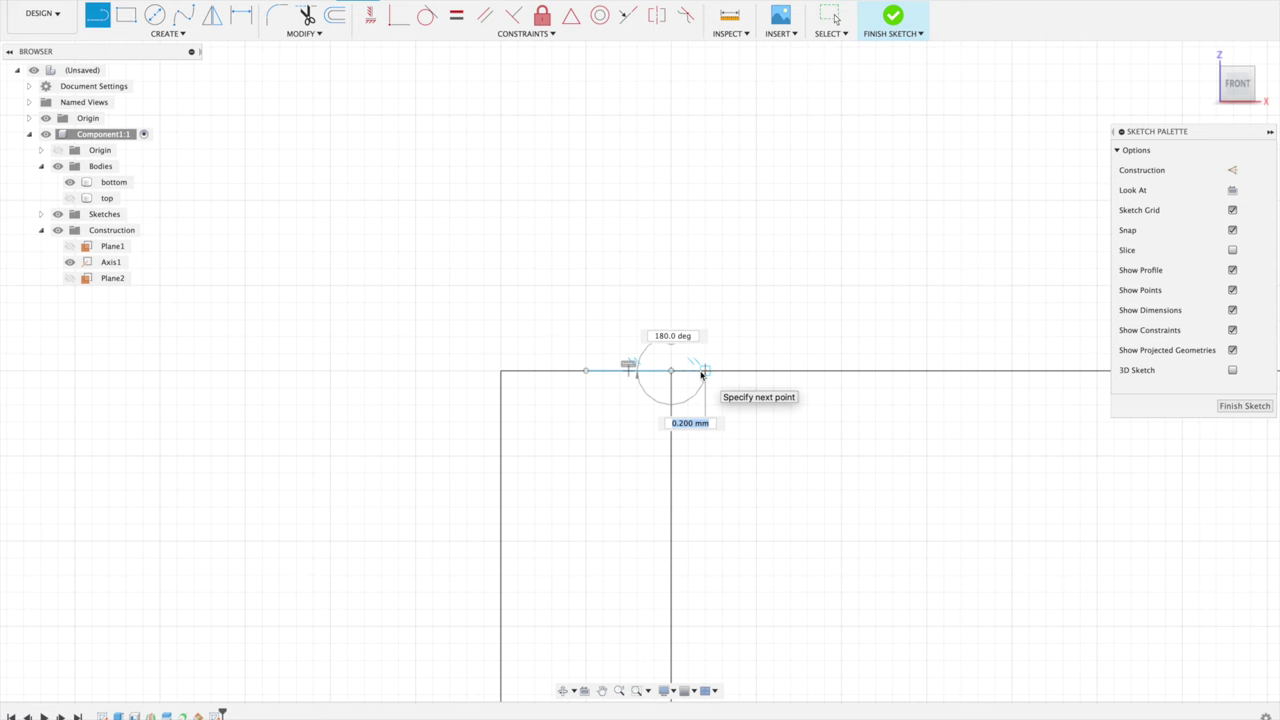
click(705, 372)
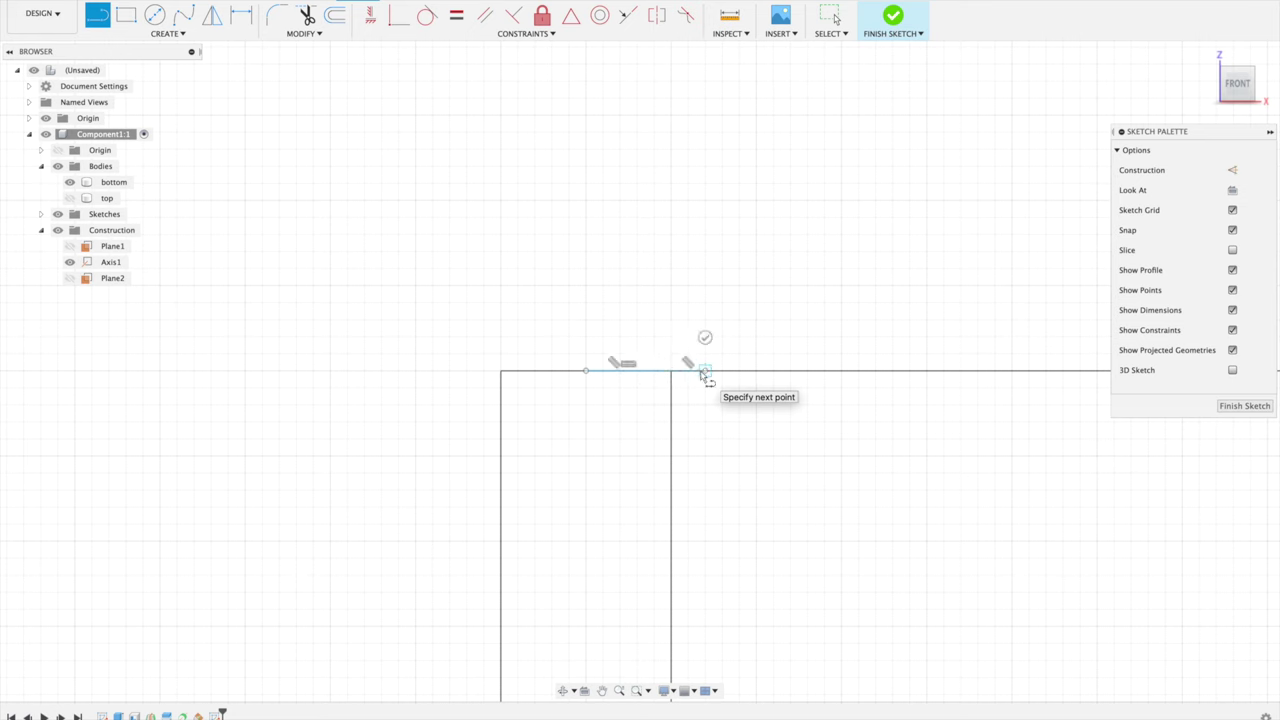
key(Escape)
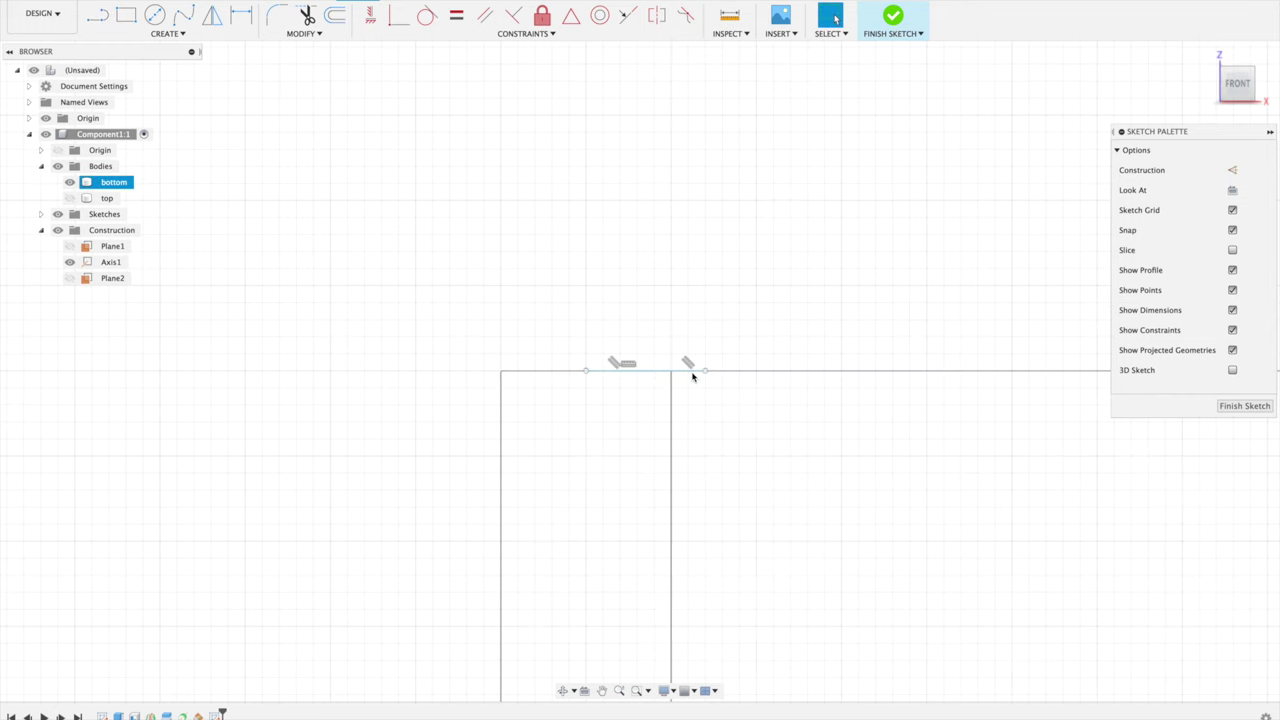
key(l)
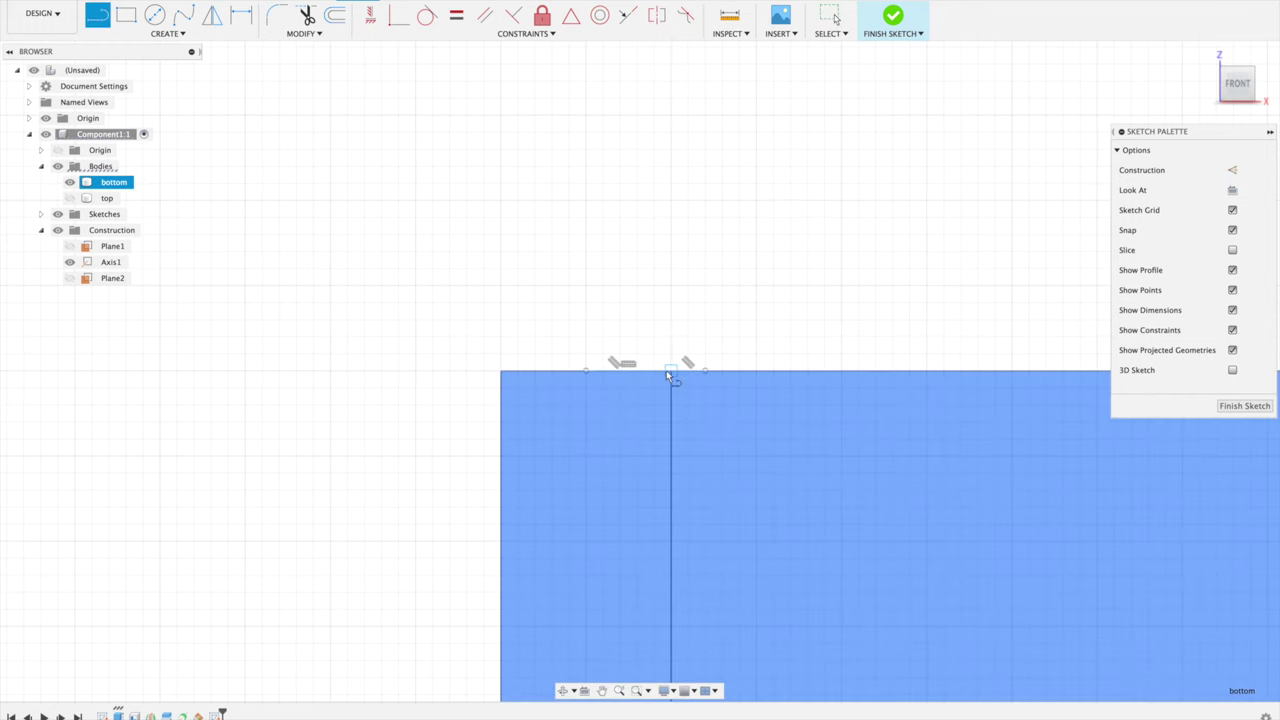
click(71, 199)
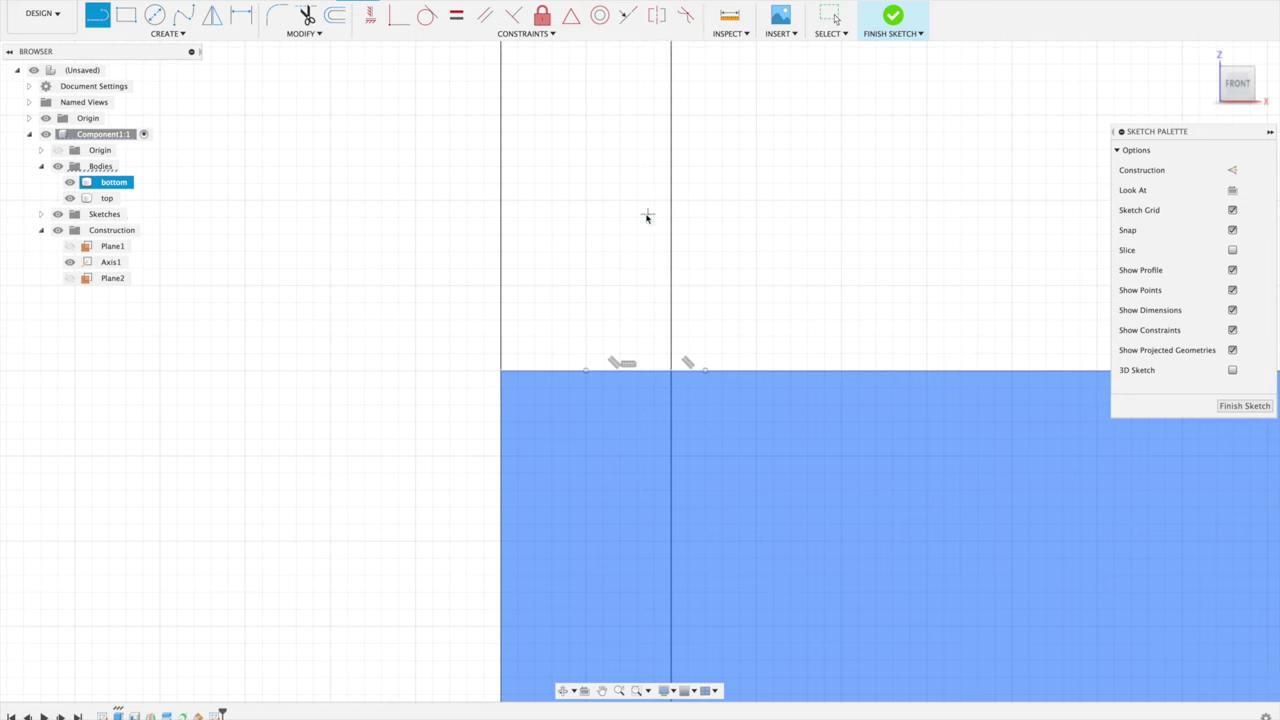
click(672, 372)
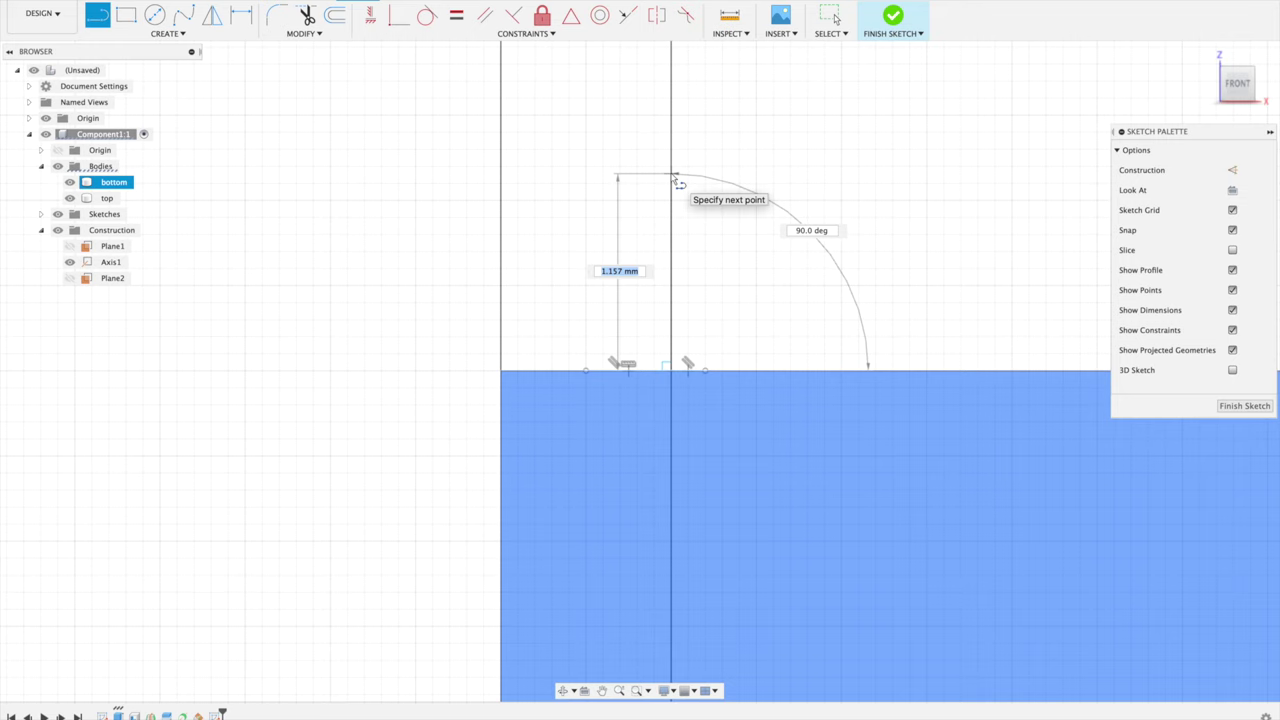
key(Escape)
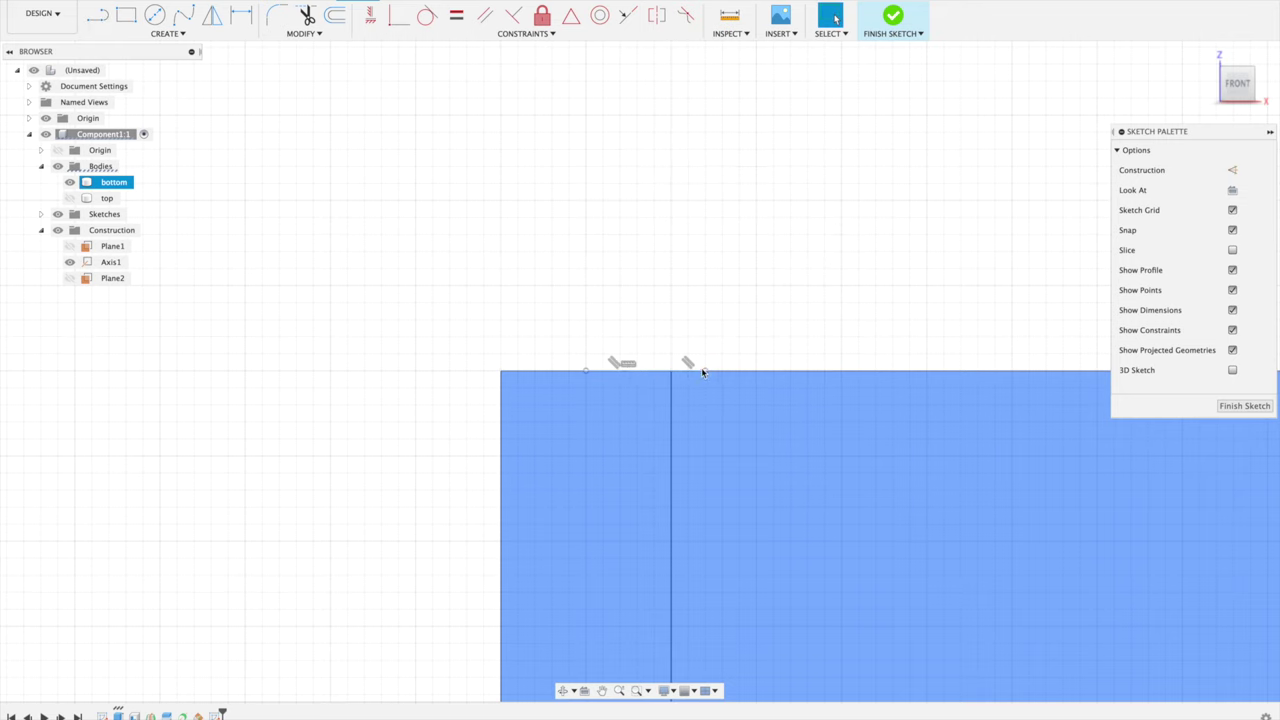
- Draw a vertical line about 1.5 mm upward from the inner end of the horizontal rim line
key(l)
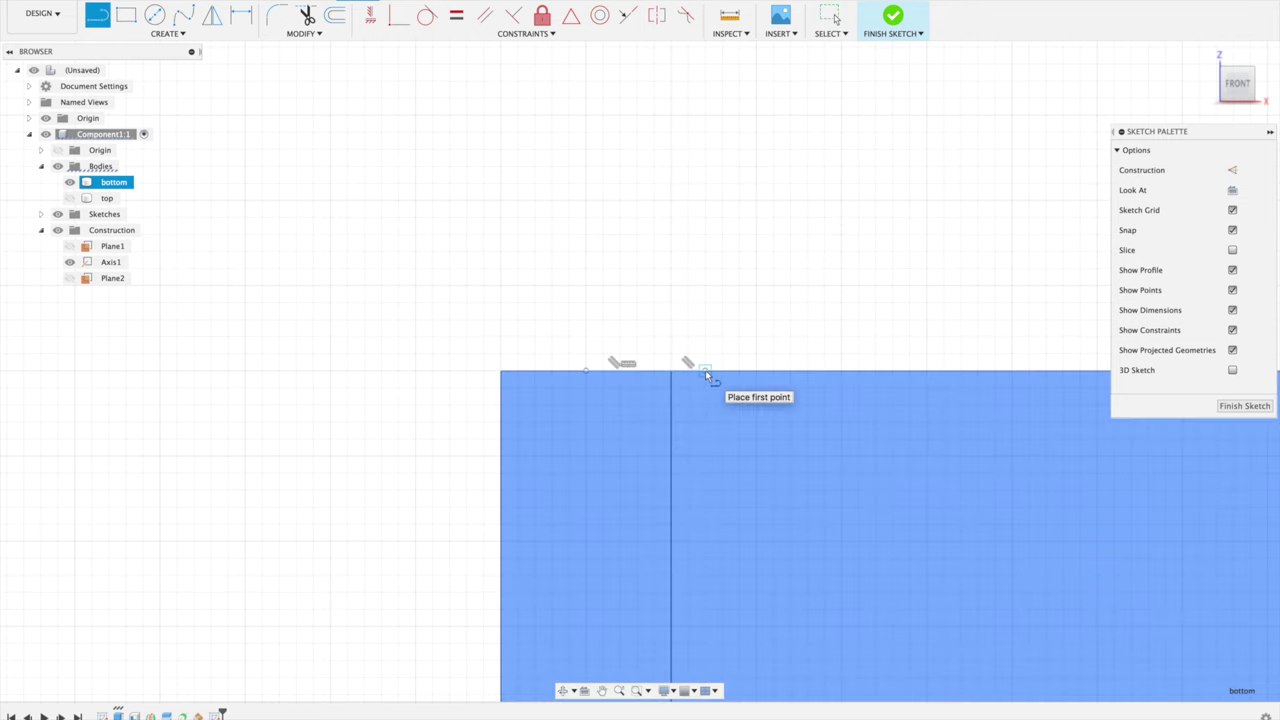
click(705, 370)
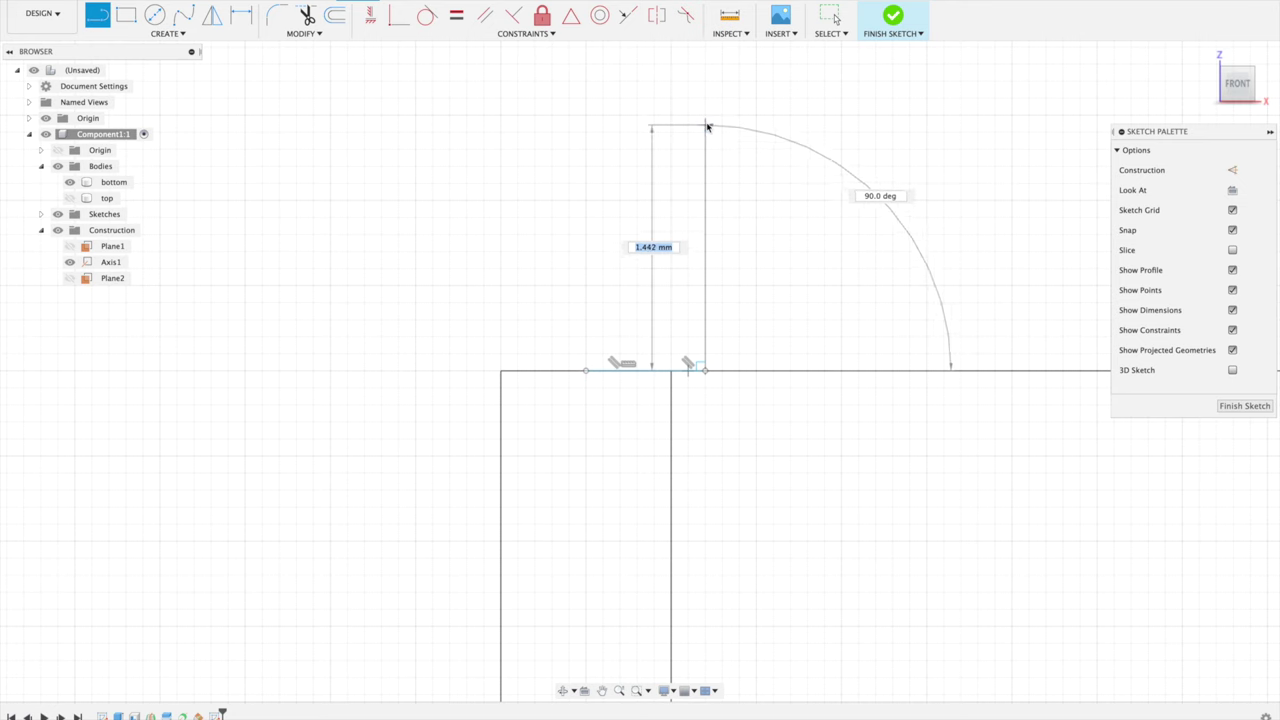
click(705, 116)
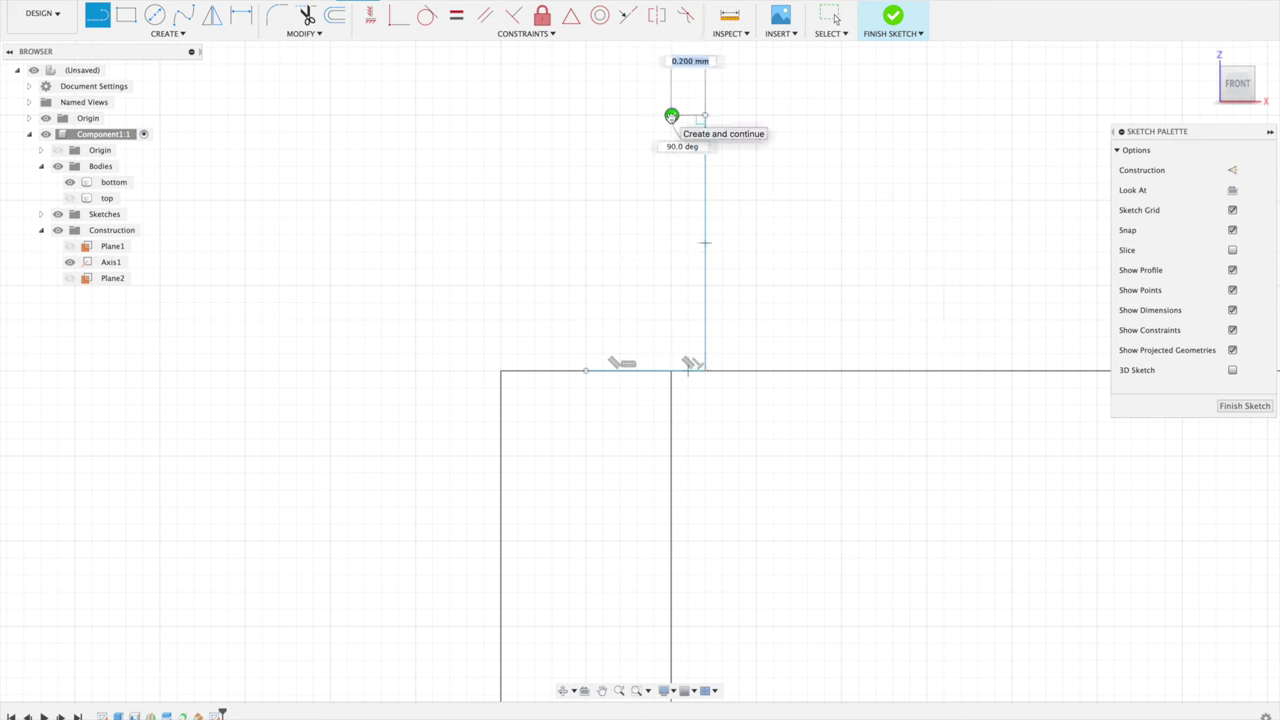
key(Escape)
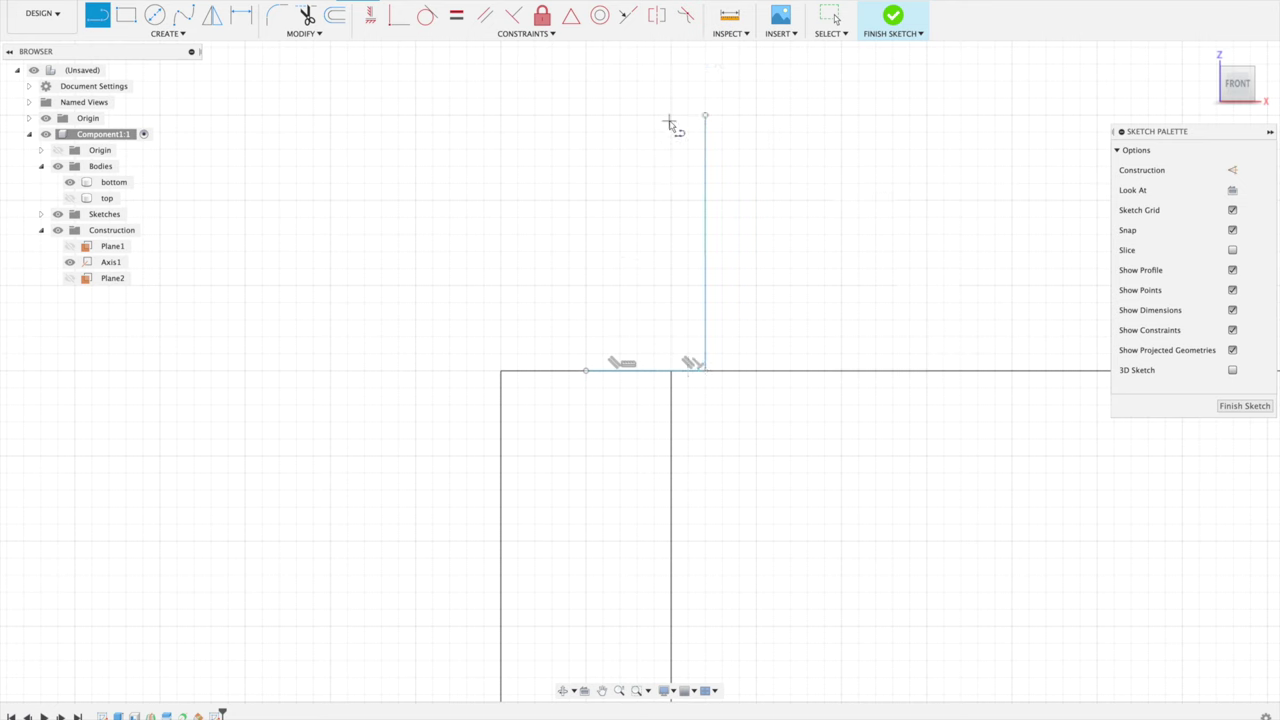
- Show the top body and sketch a step from the vertical line's upper end: 0.3 mm outward, a short rise, and 0.3 mm back inward
drag(698, 120, 137, 163)
key(Escape)
mouse_move(690, 116)
mouse_down()
mouse_move(594, 120)
mouse_move(654, 120)
mouse_move(655, 58)
mouse_move(716, 78)
mouse_up()
middle_drag(716, 78, 612, 200)
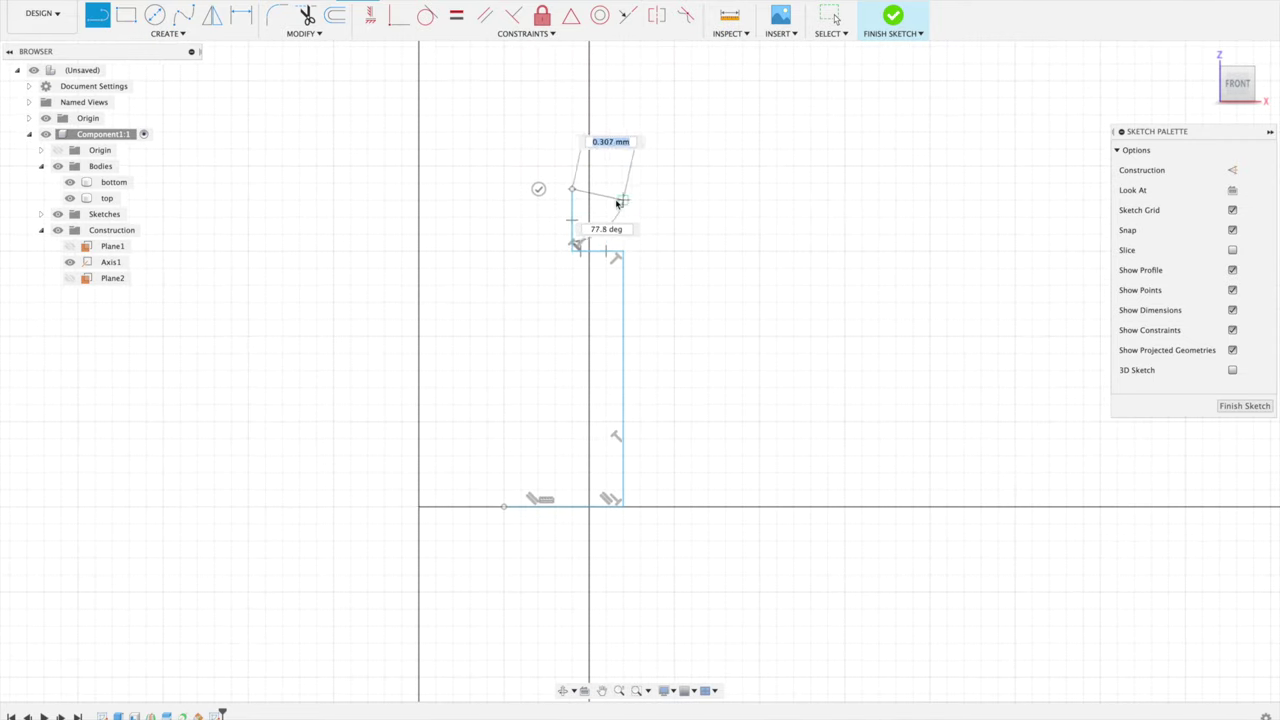
drag(612, 200, 622, 195)
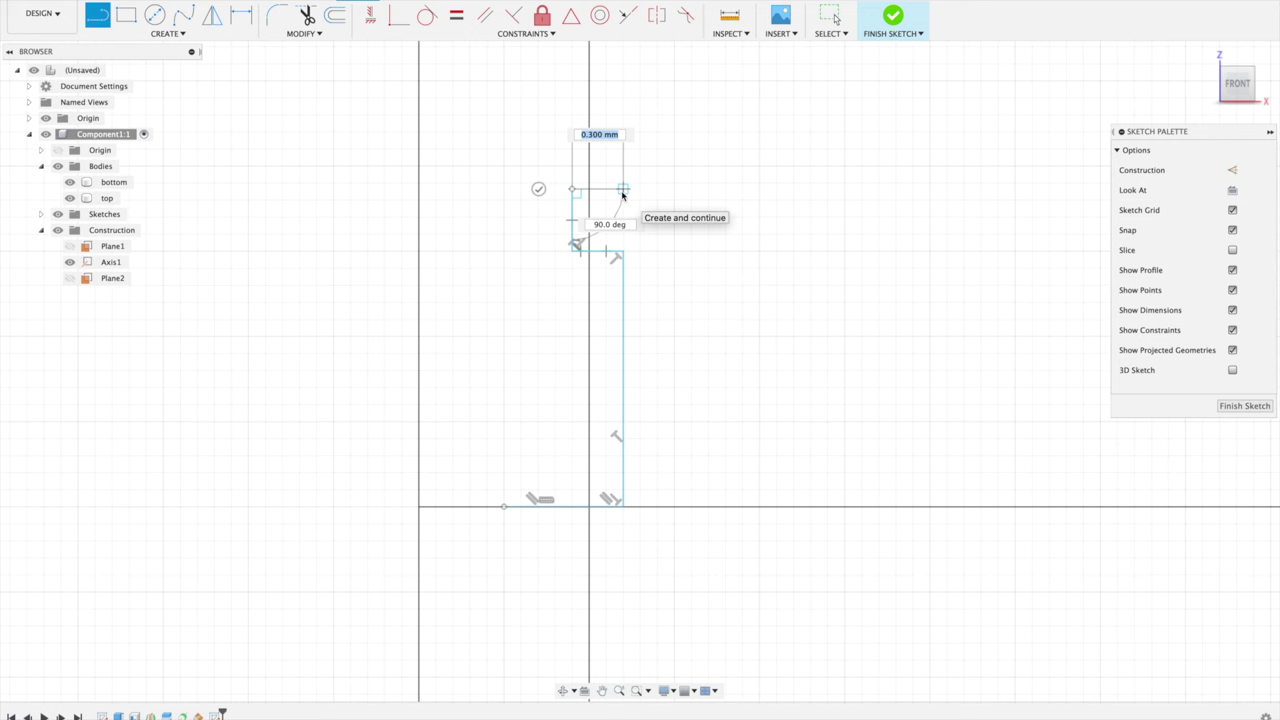
drag(622, 195, 622, 195)
drag(622, 191, 683, 194)
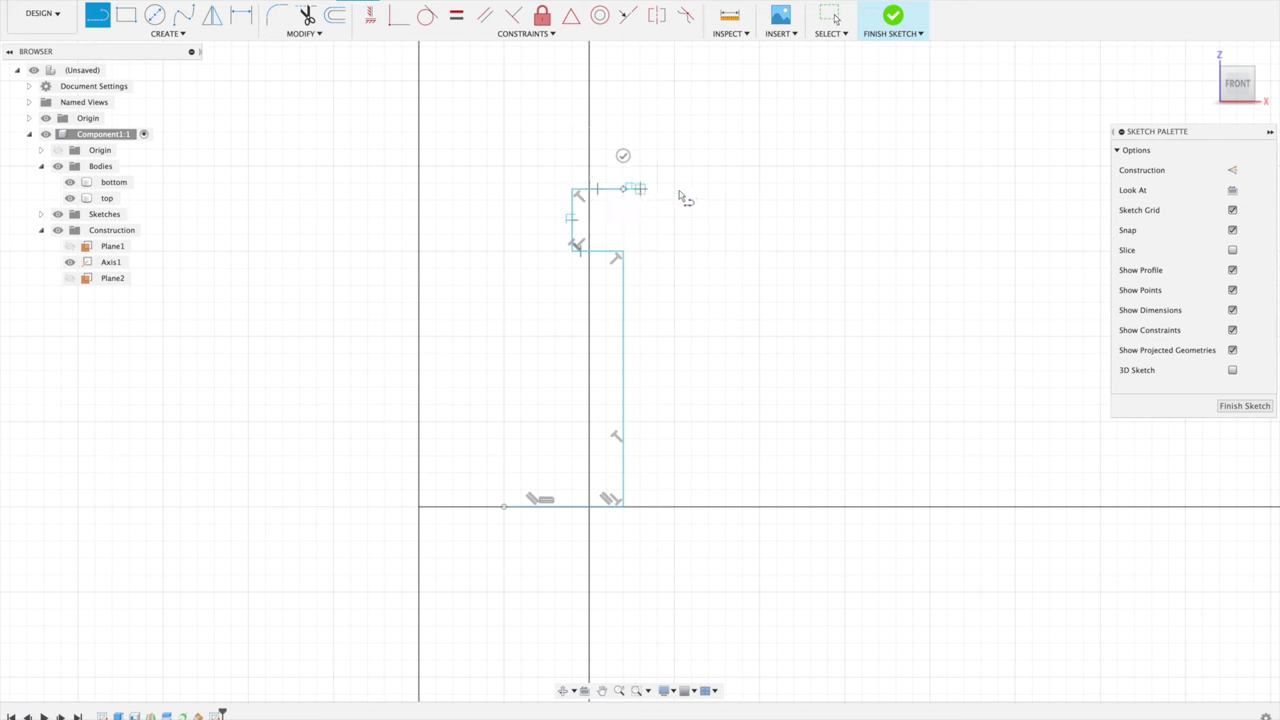
- Continue the profile with an arm sloping up and inward at about 45 degrees, a perpendicular end line, and a roughly parallel return line
middle_drag(683, 194, 557, 320)
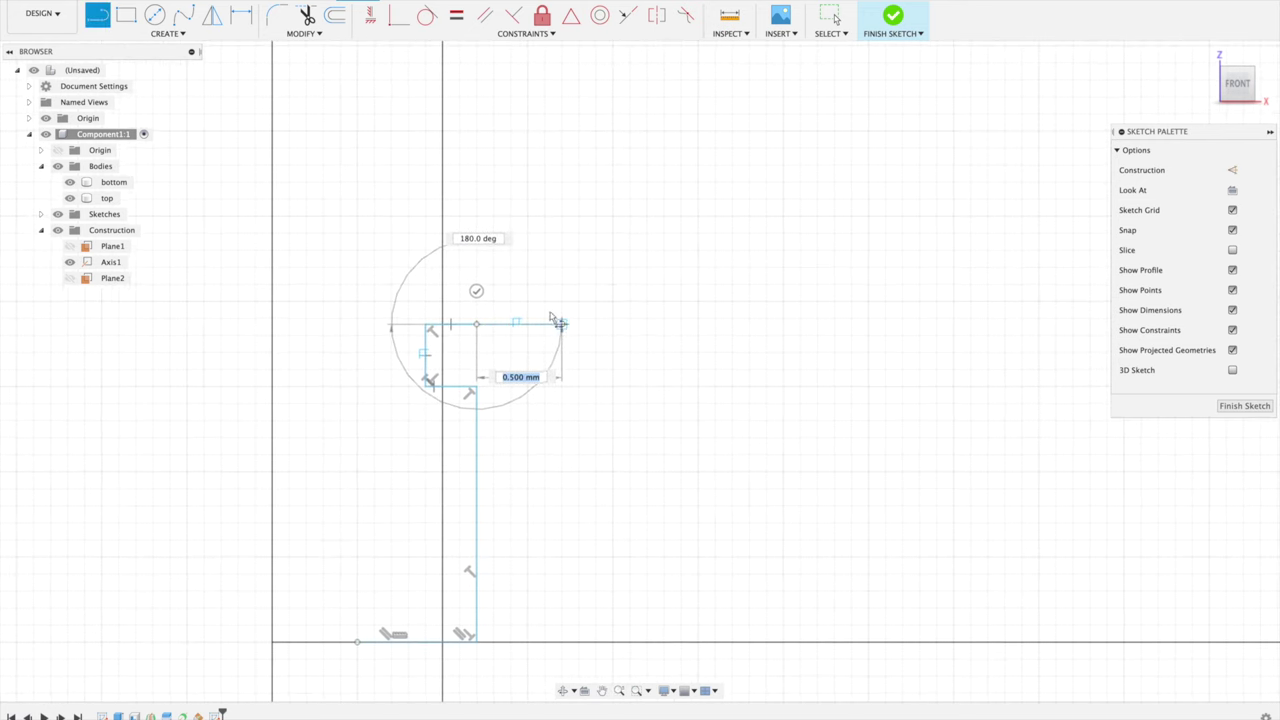
drag(557, 320, 682, 195)
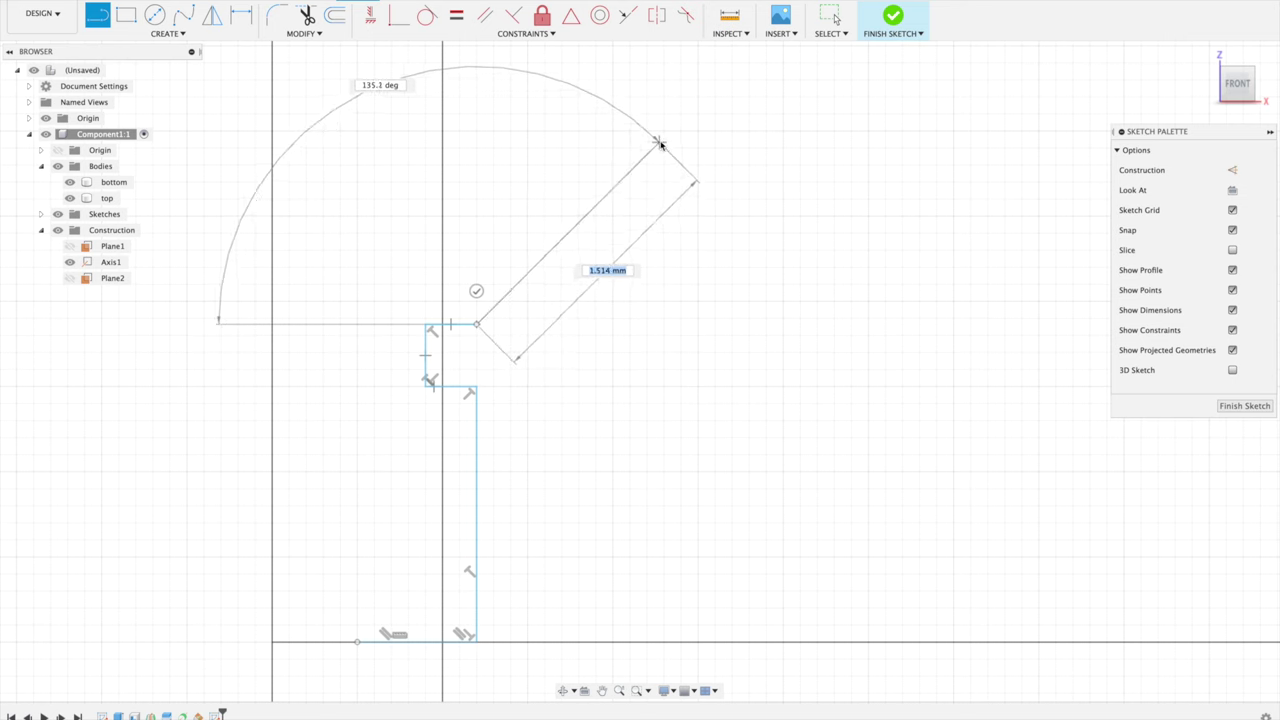
click(707, 104)
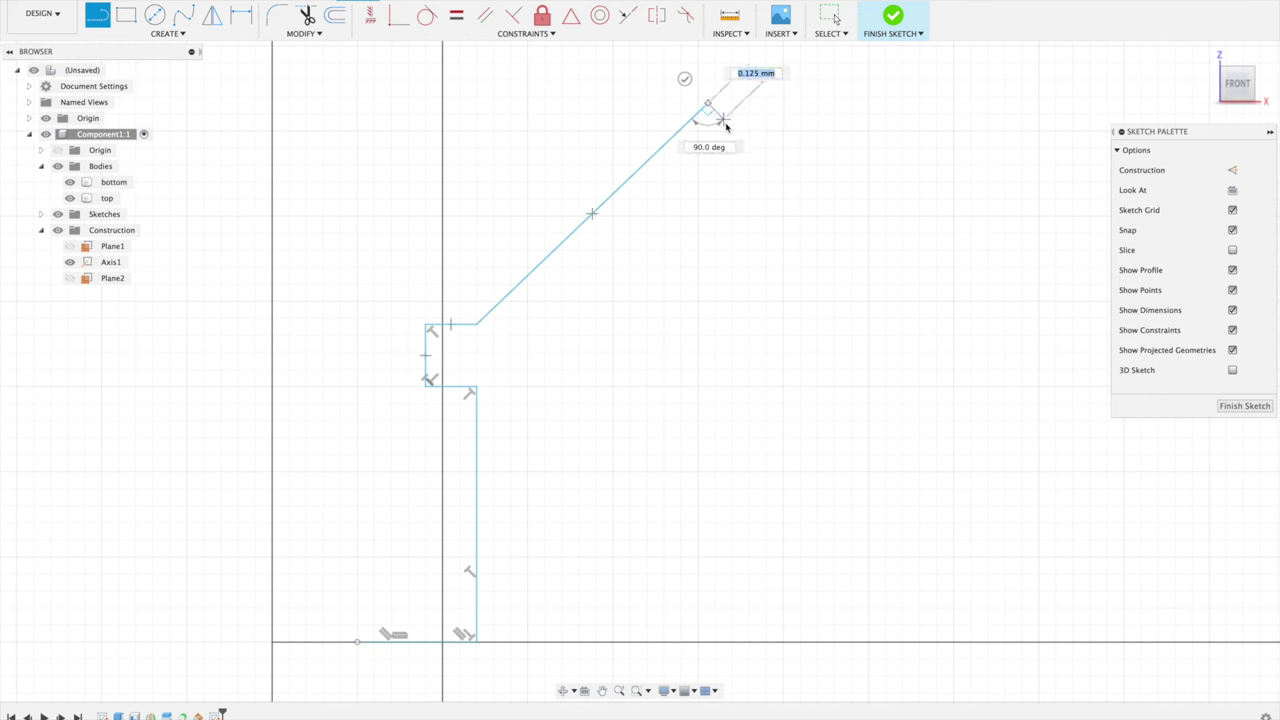
click(767, 165)
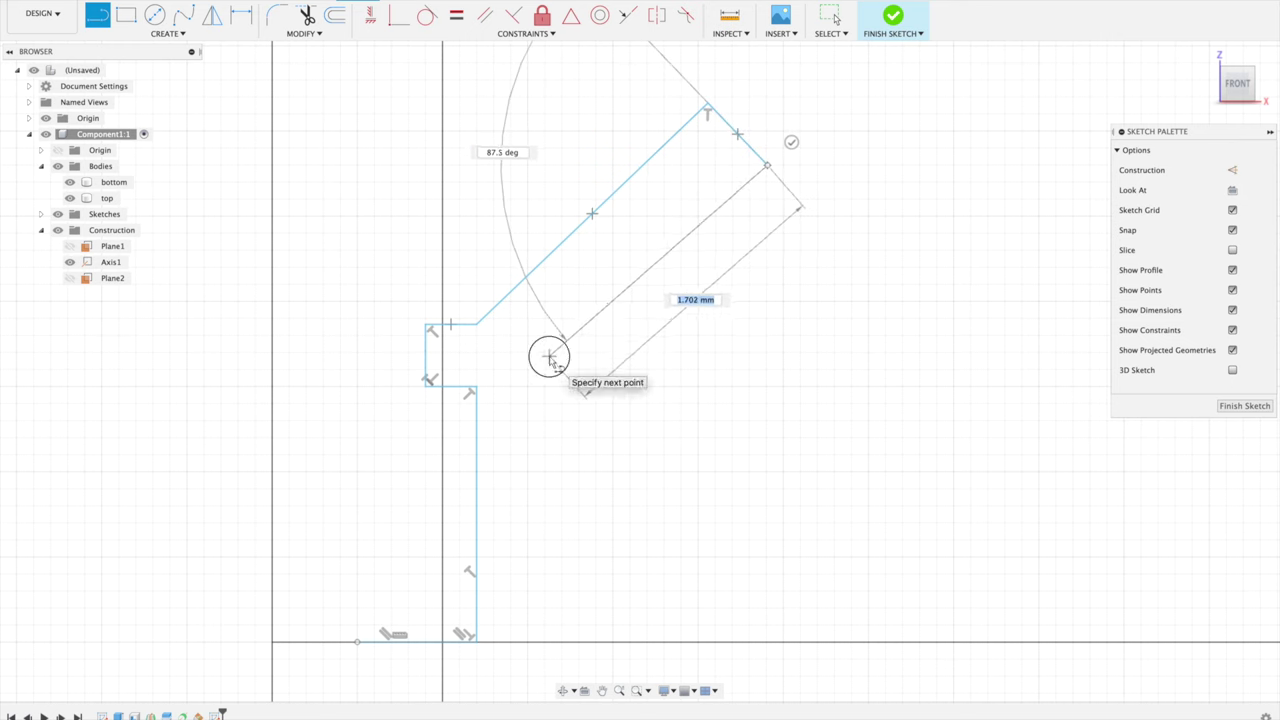
click(549, 357)
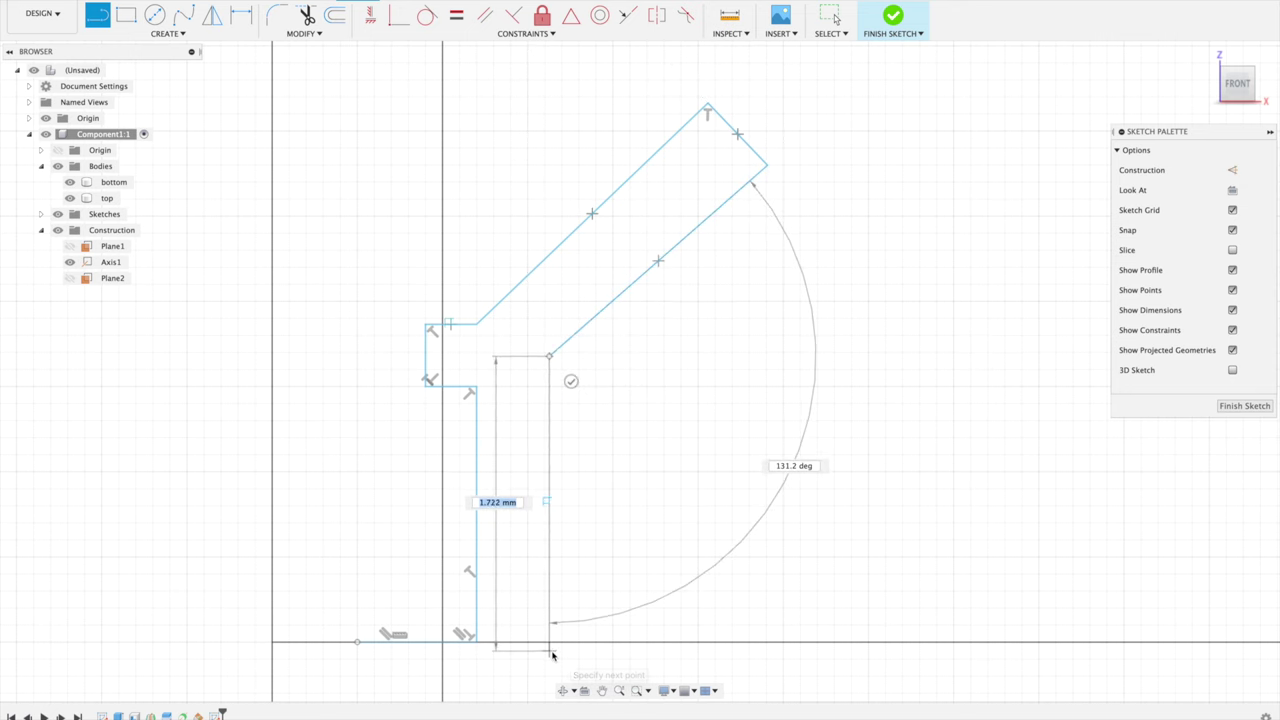
- Close the profile with a vertical line down past the rim, a sloped line to the inner wall edge, and lines back to mid-wall start
click(549, 658)
middle_drag(549, 658, 580, 415)
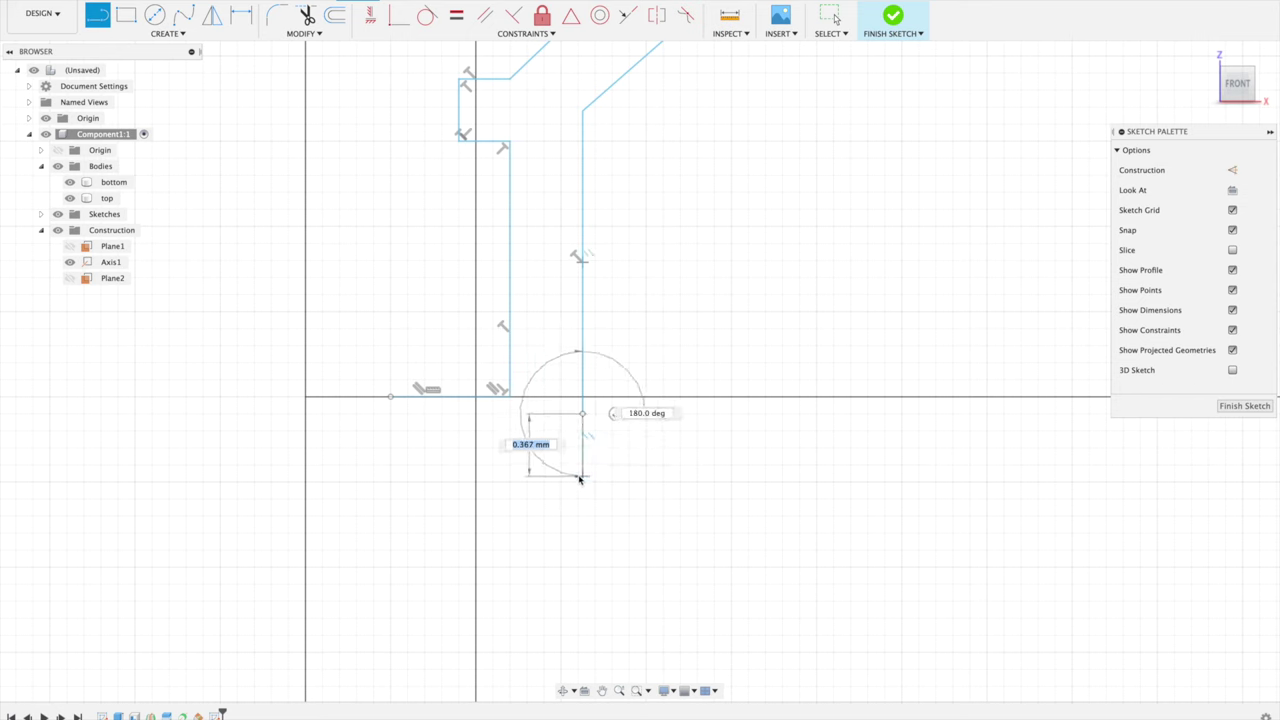
click(577, 467)
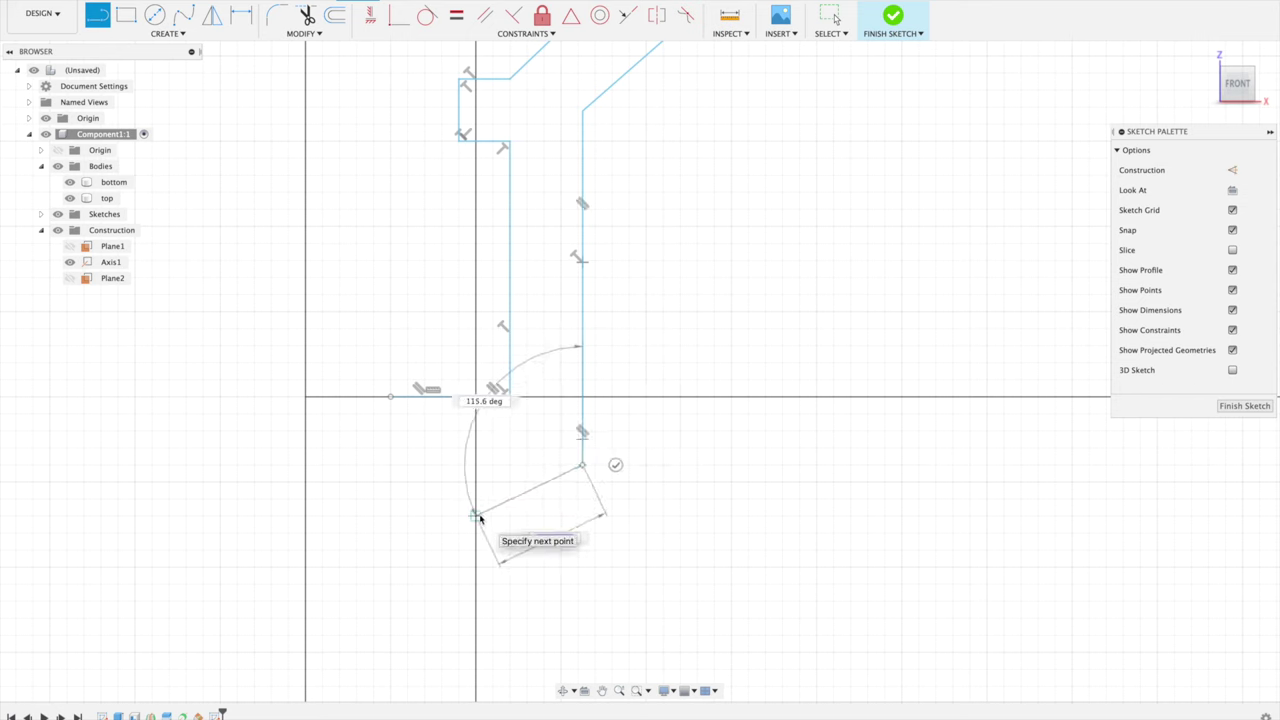
click(477, 515)
drag(476, 515, 383, 420)
click(391, 399)
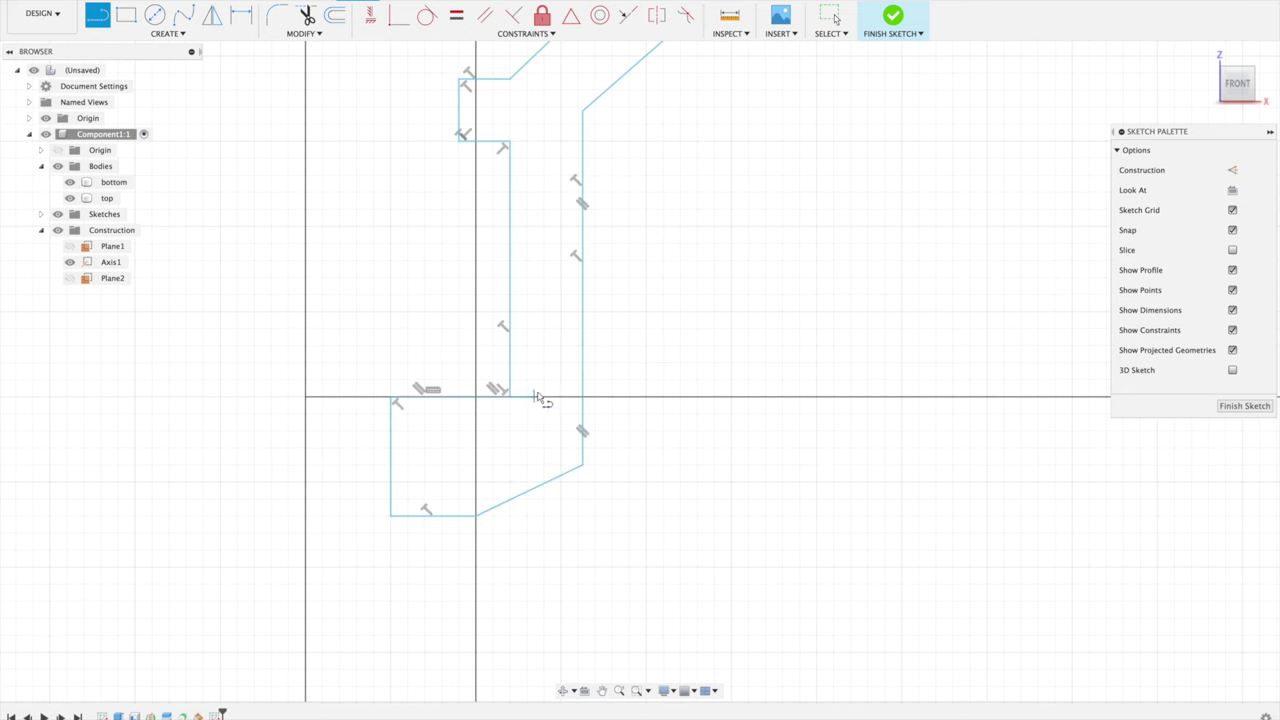
- Fillet both corners at the end of the sloped arm with a 0.10 mm radius
middle_drag(537, 397, 502, 449)
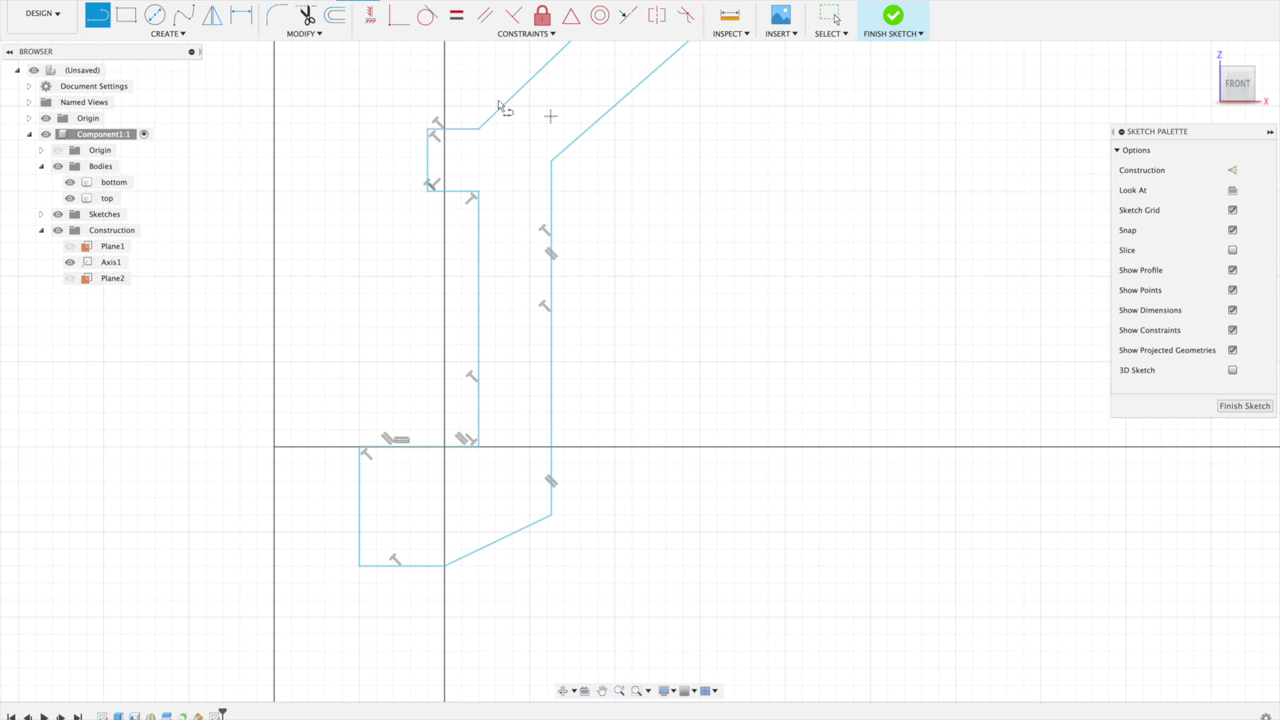
click(277, 15)
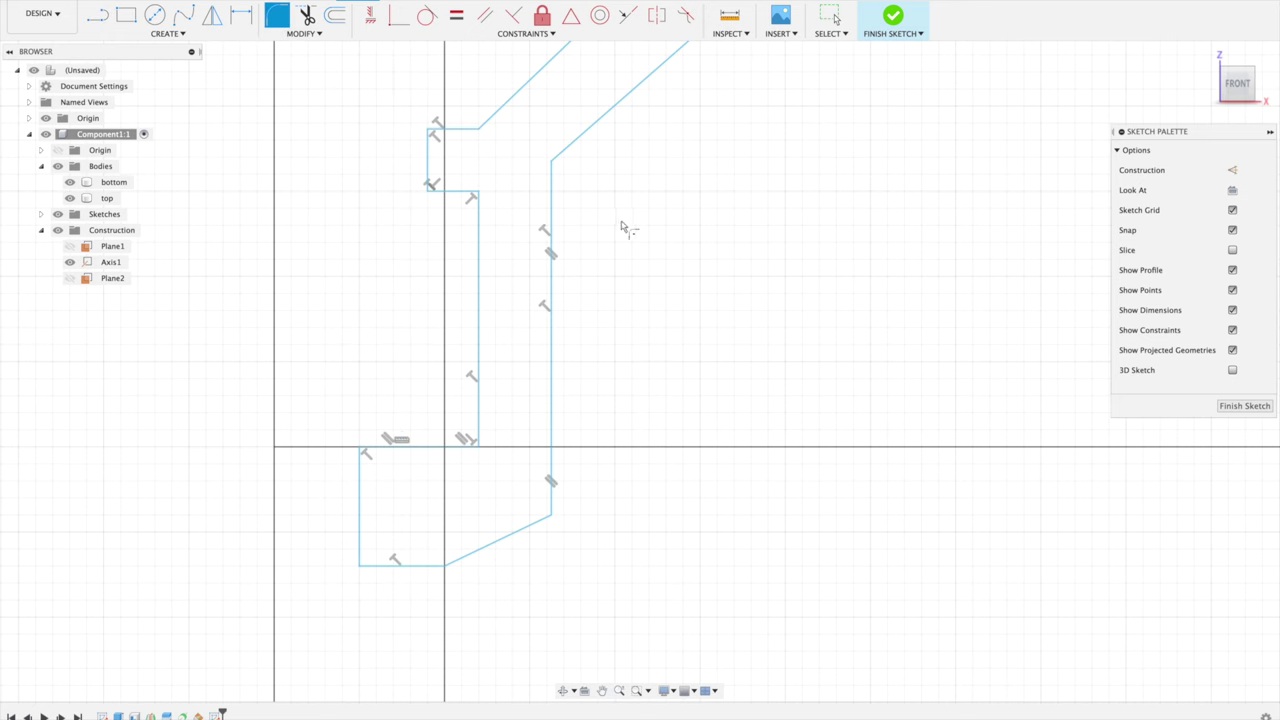
middle_drag(622, 228, 577, 366)
click(661, 70)
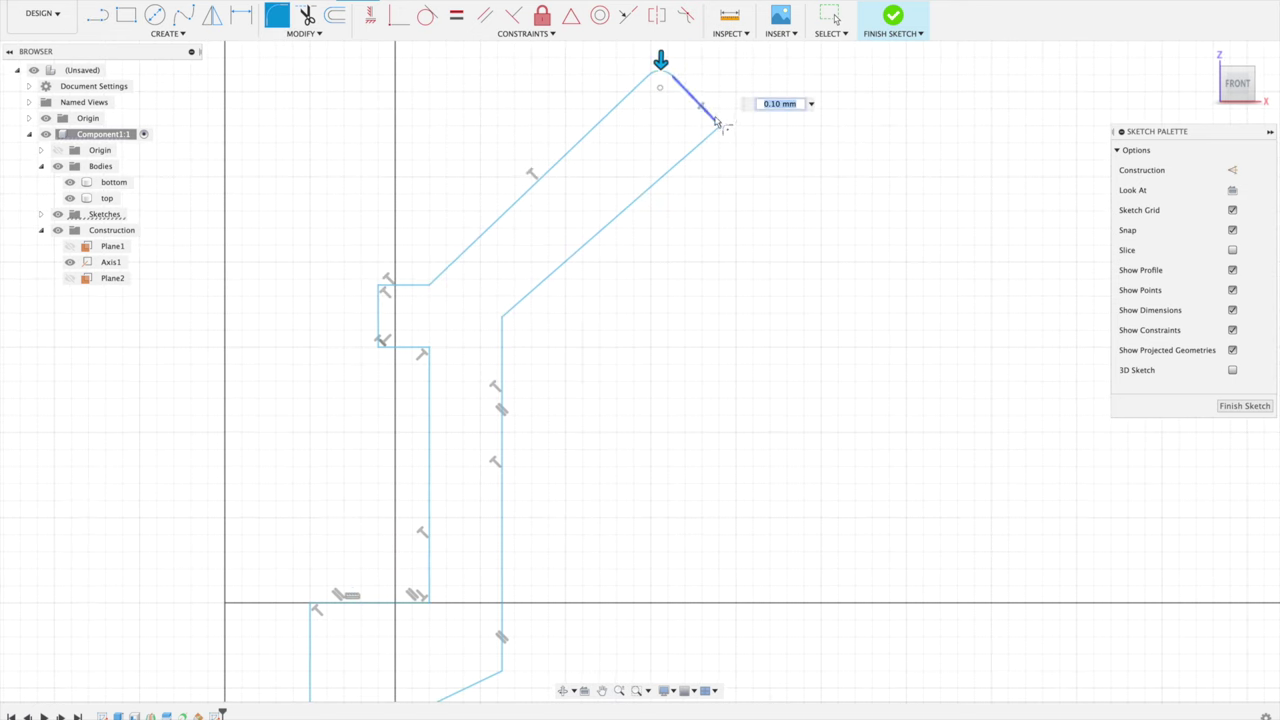
- Fillet the two ends of the sloped line below the rim with a 0.10 mm radius
scroll(551, 326, down, 5)
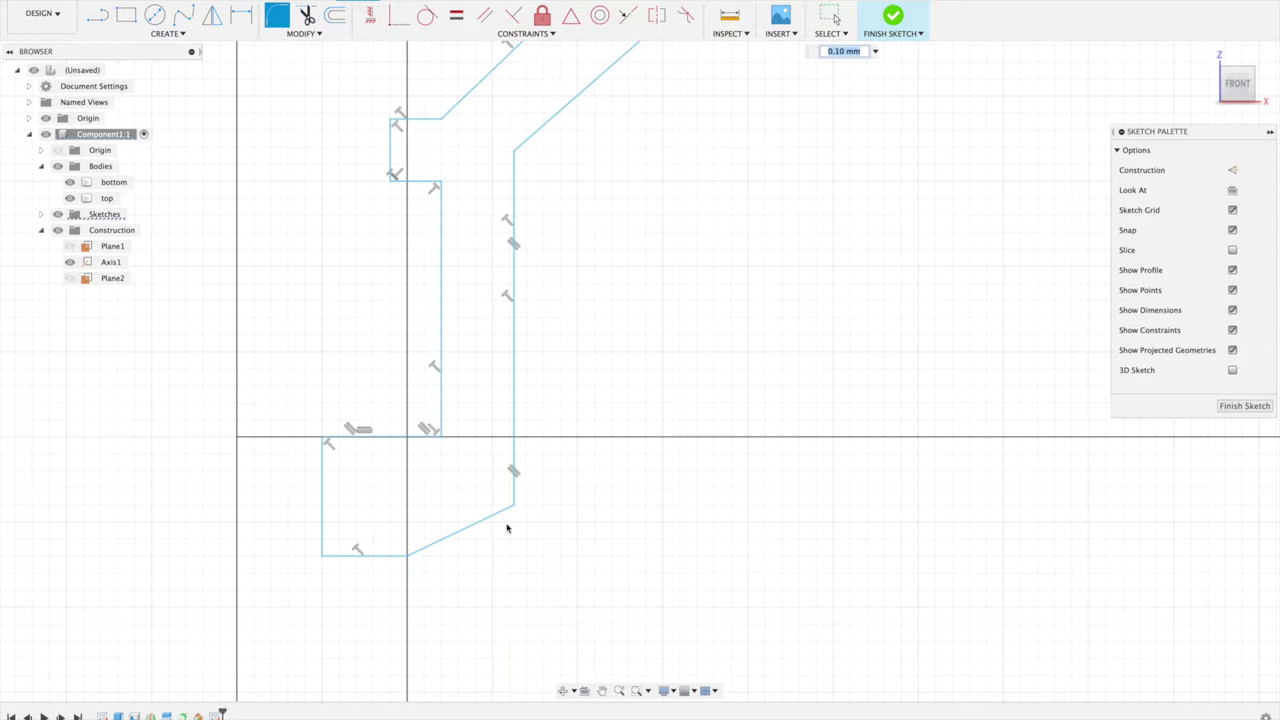
click(515, 505)
click(408, 555)
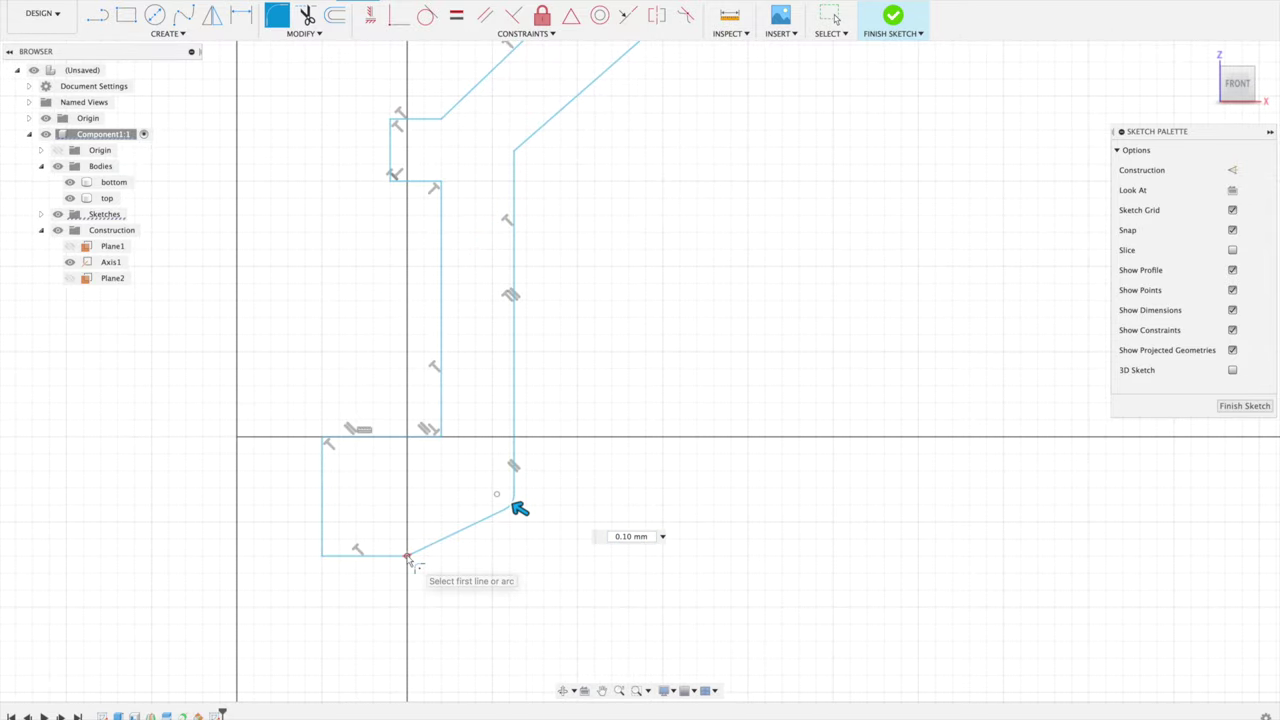
scroll(475, 413, up, 2)
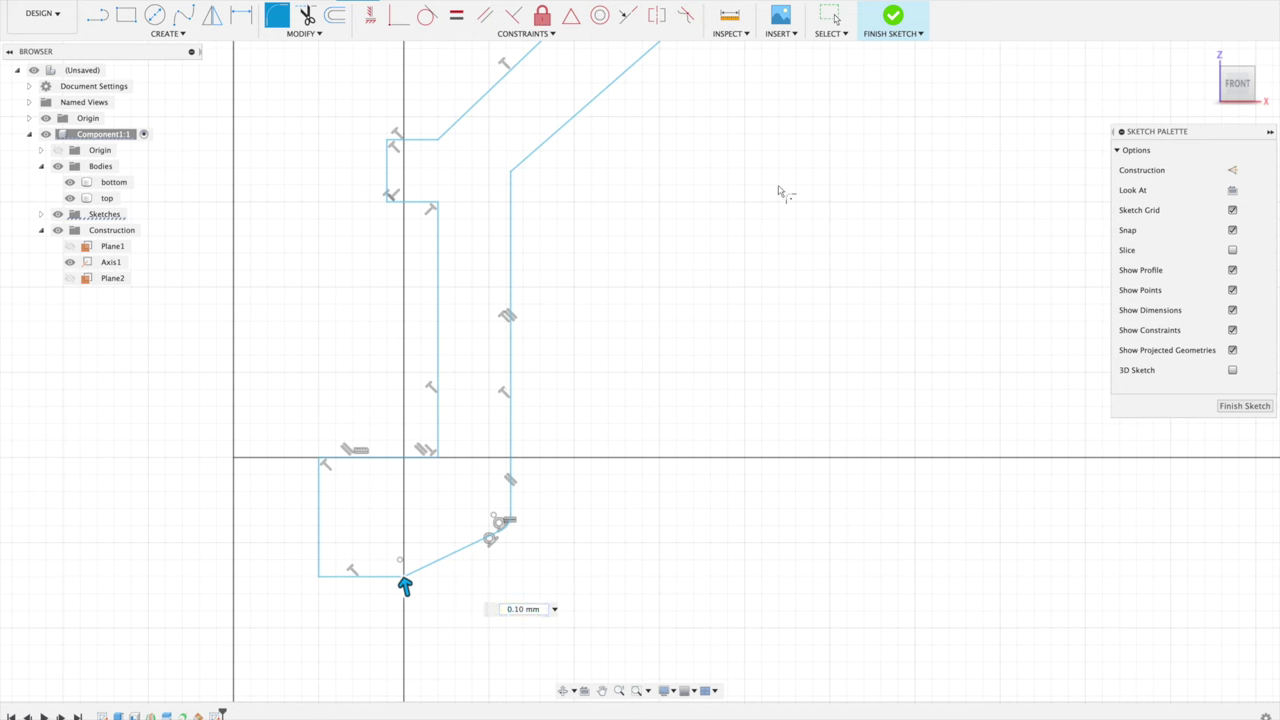
- Fillet the snap bump's two outer corners and both ends of the vertical line beneath it with a 0.10 mm radius
click(276, 17)
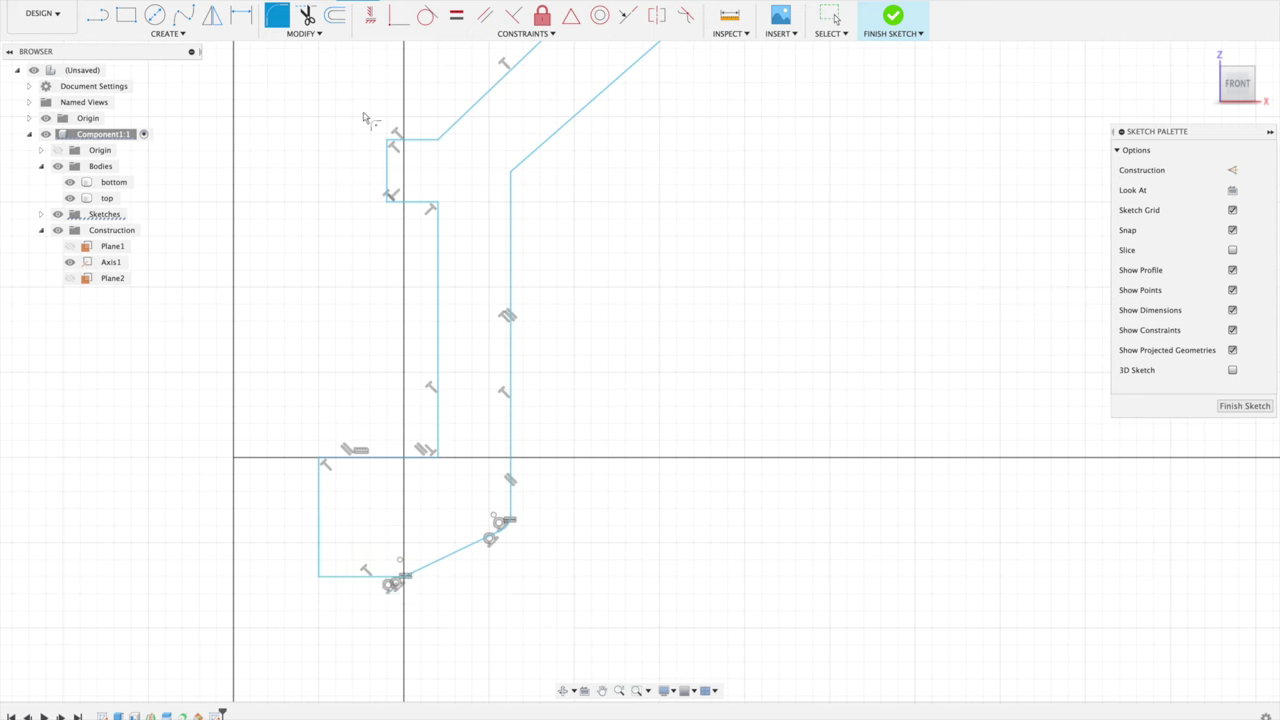
click(390, 145)
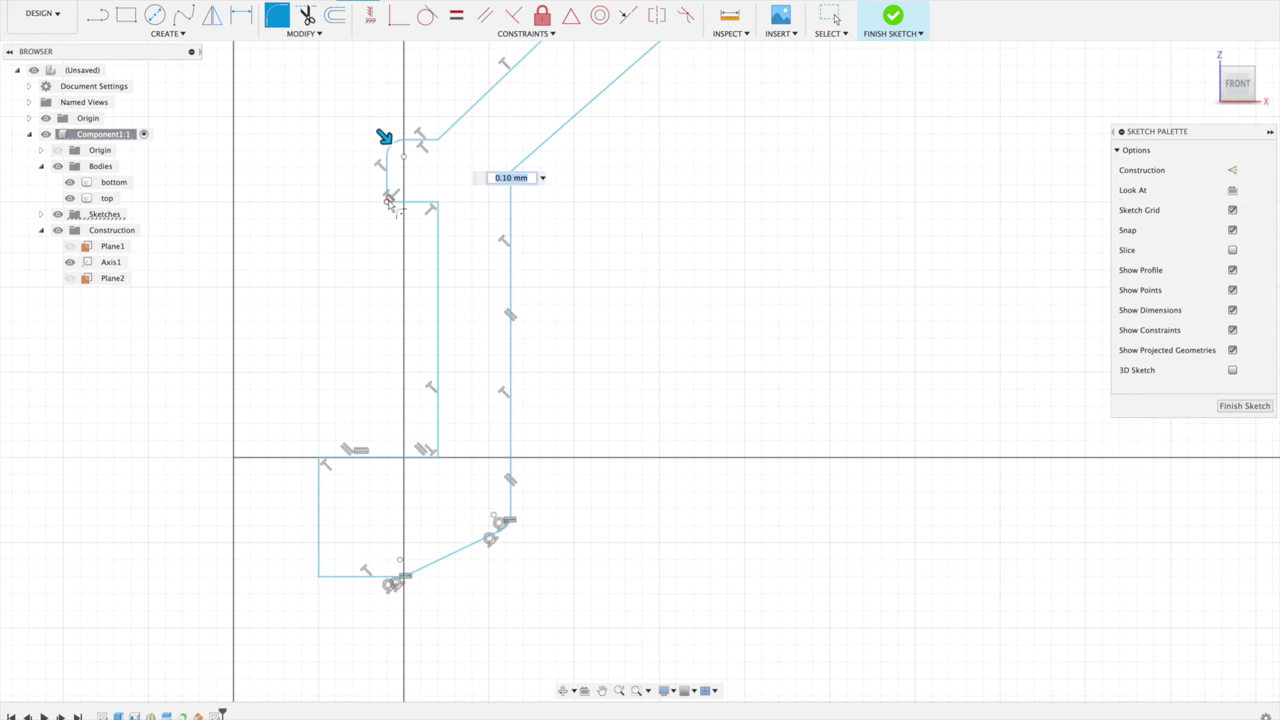
click(389, 200)
click(436, 205)
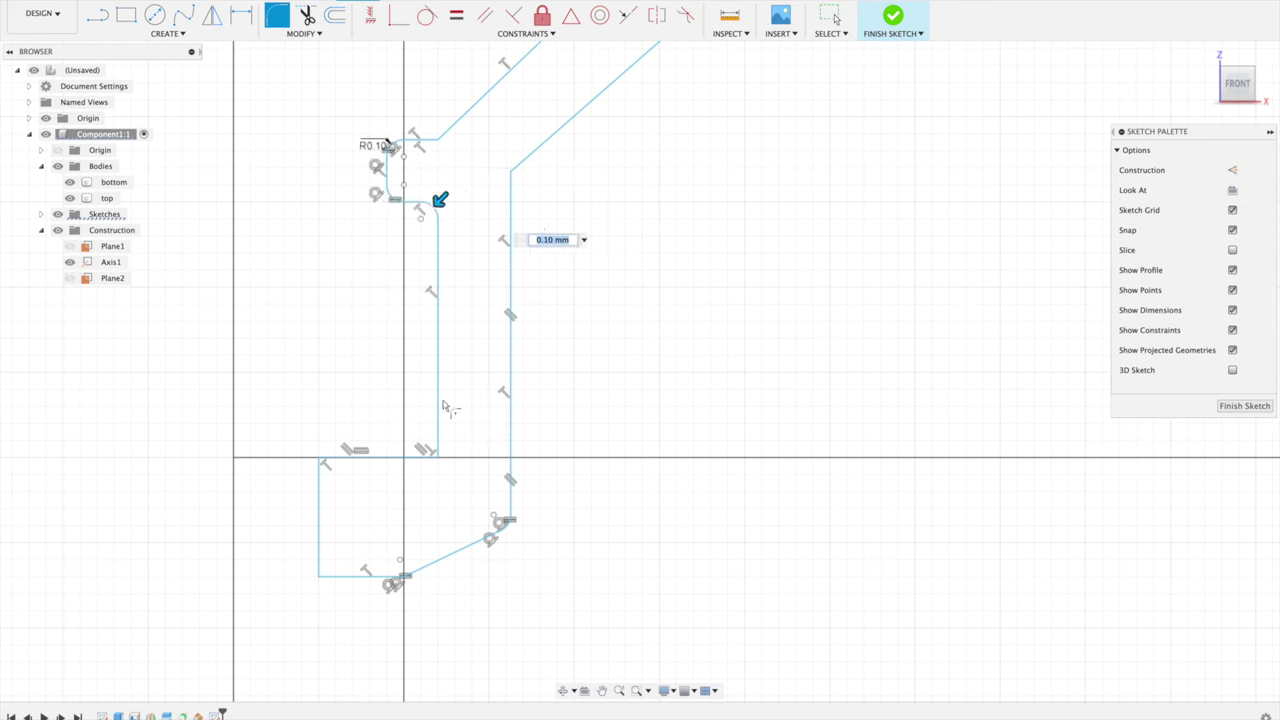
click(437, 455)
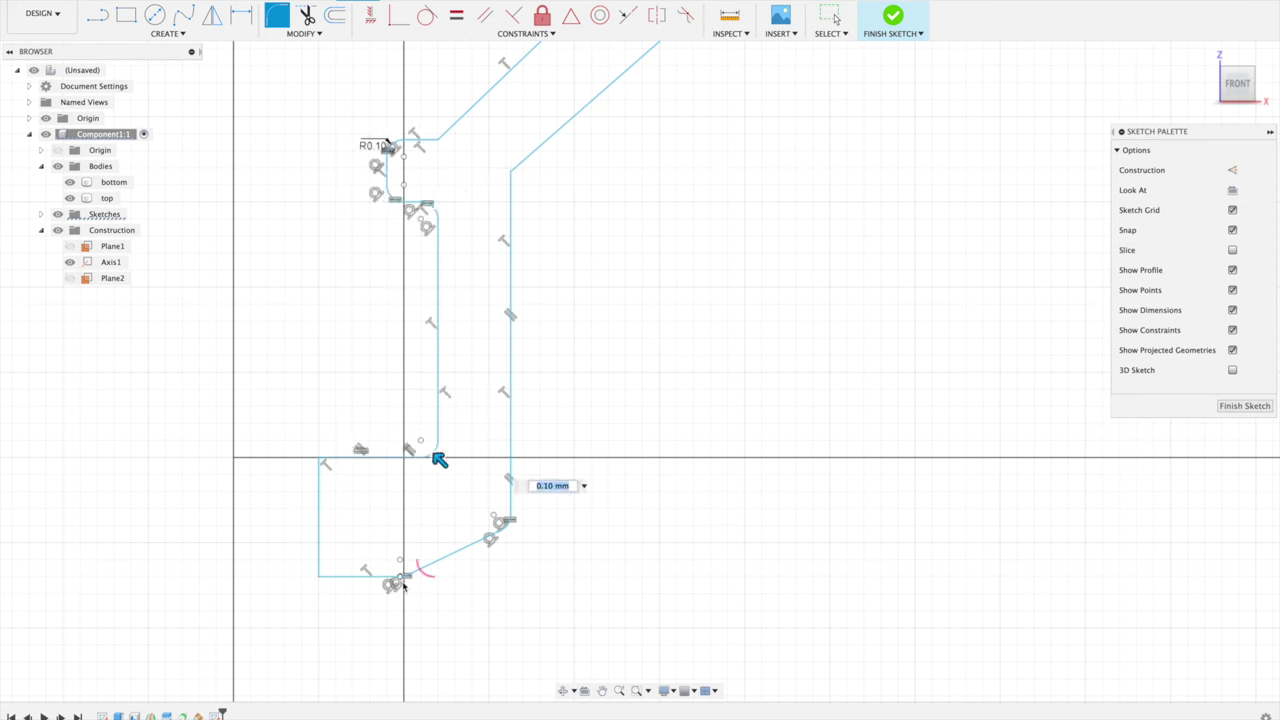
scroll(552, 308, up, 5)
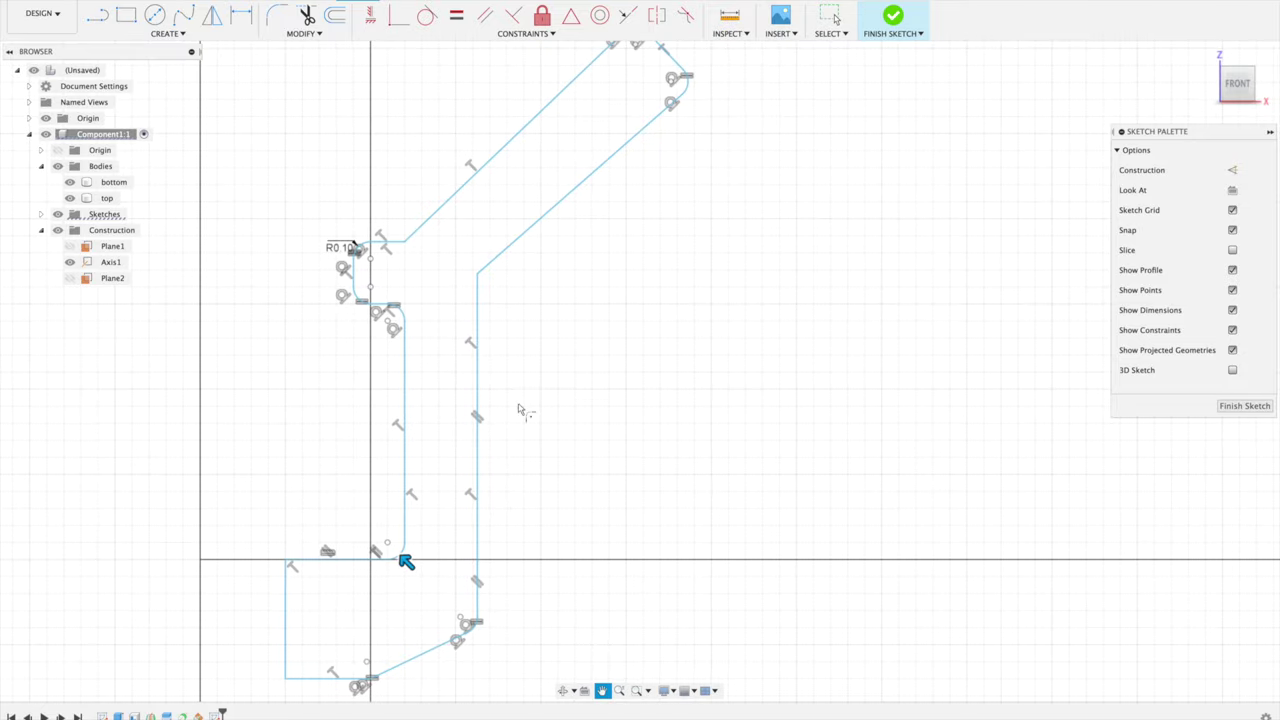
key(Return)
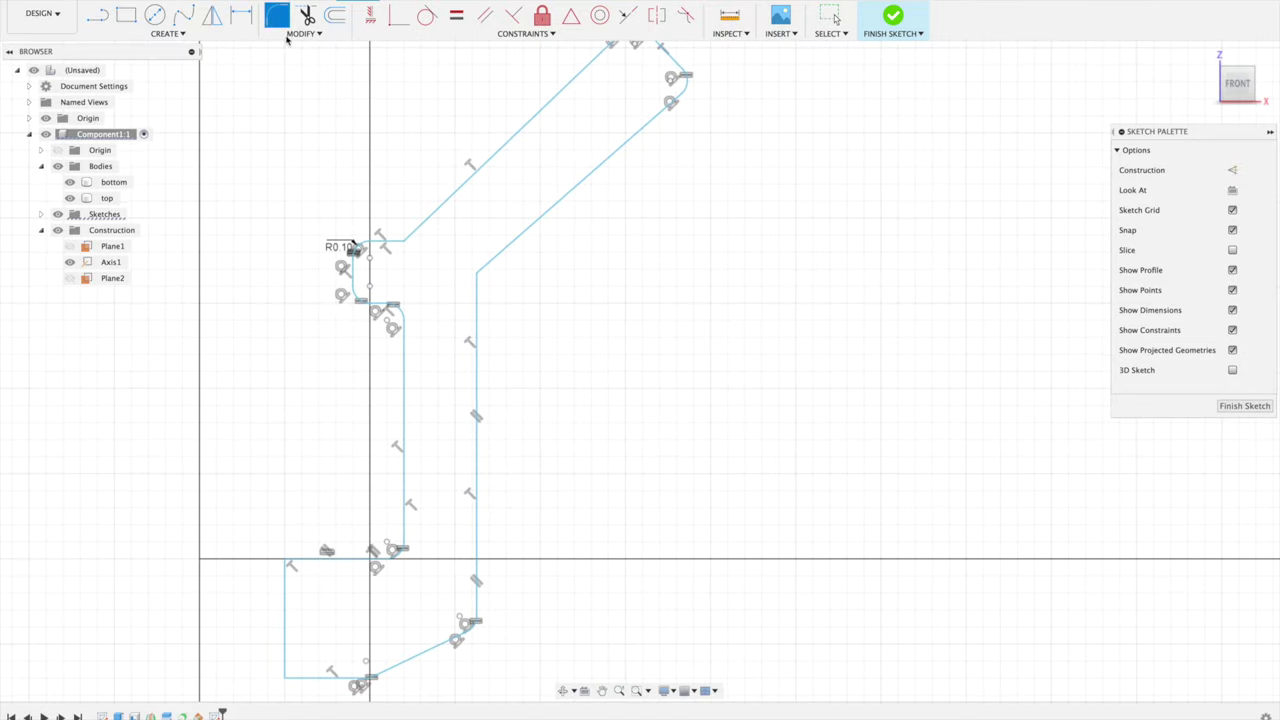
- Fillet the bump-to-arm corner with a 0.75 mm radius and the inner bend opposite with a 1.45 mm radius
click(404, 245)
drag(409, 250, 400, 245)
key(Return)
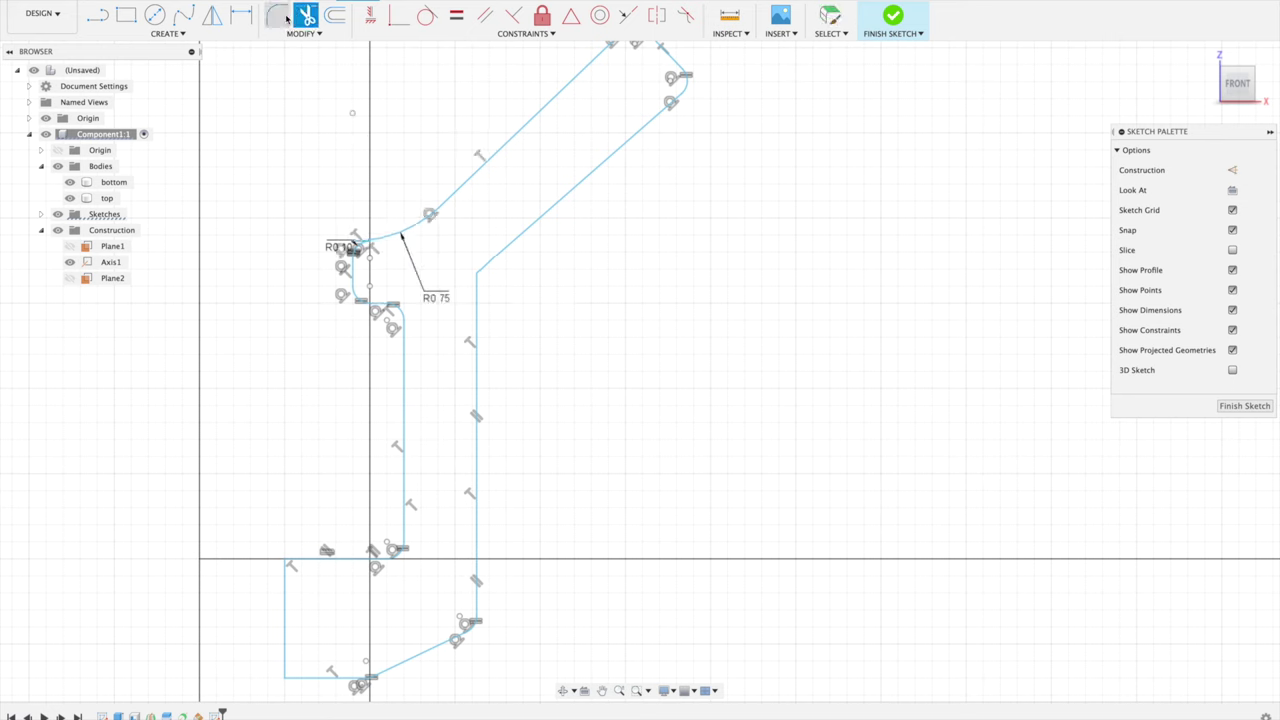
click(477, 272)
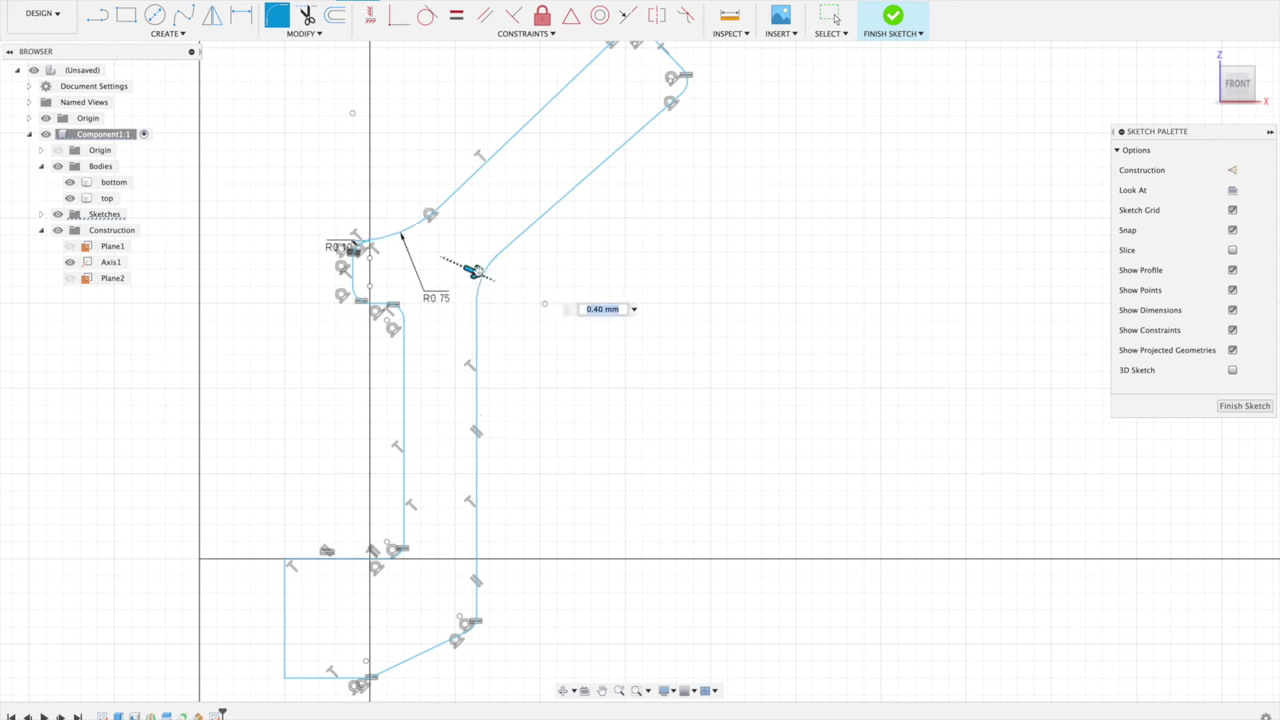
drag(480, 275, 491, 278)
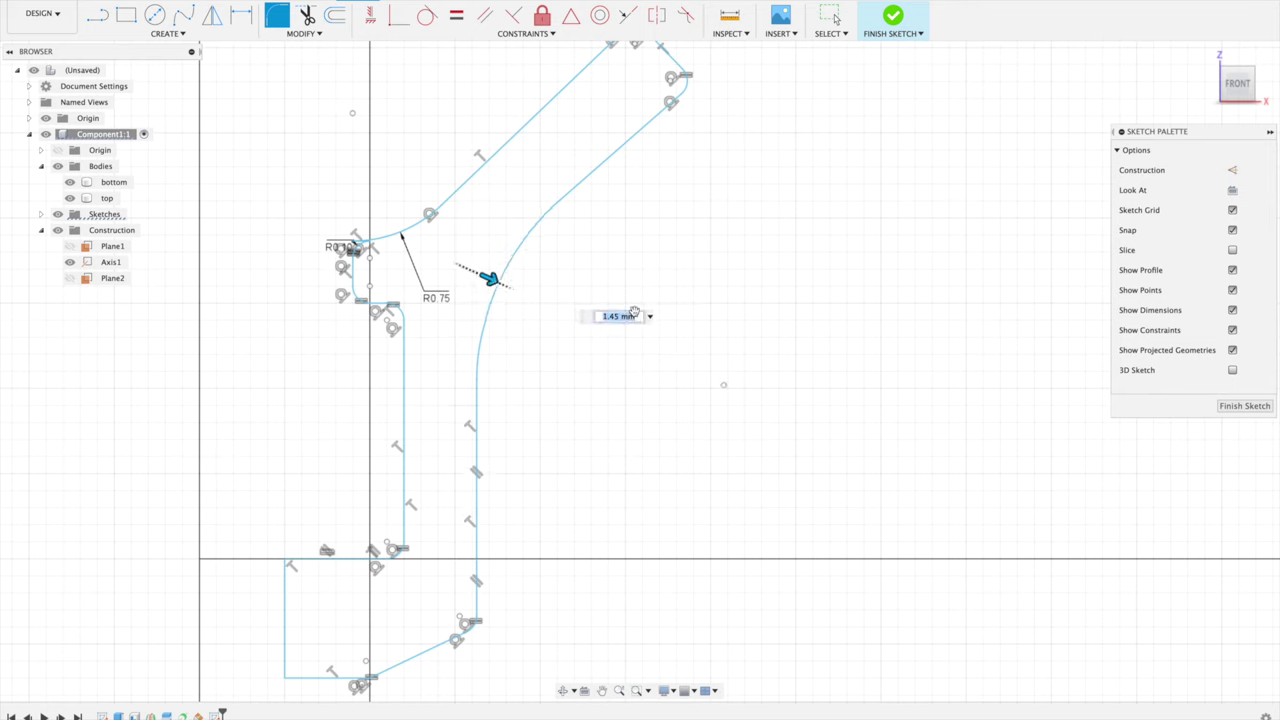
key(Return)
- Measure the lip's thickness between its outer and inner vertical lines, using the lines and their lower end points
click(729, 15)
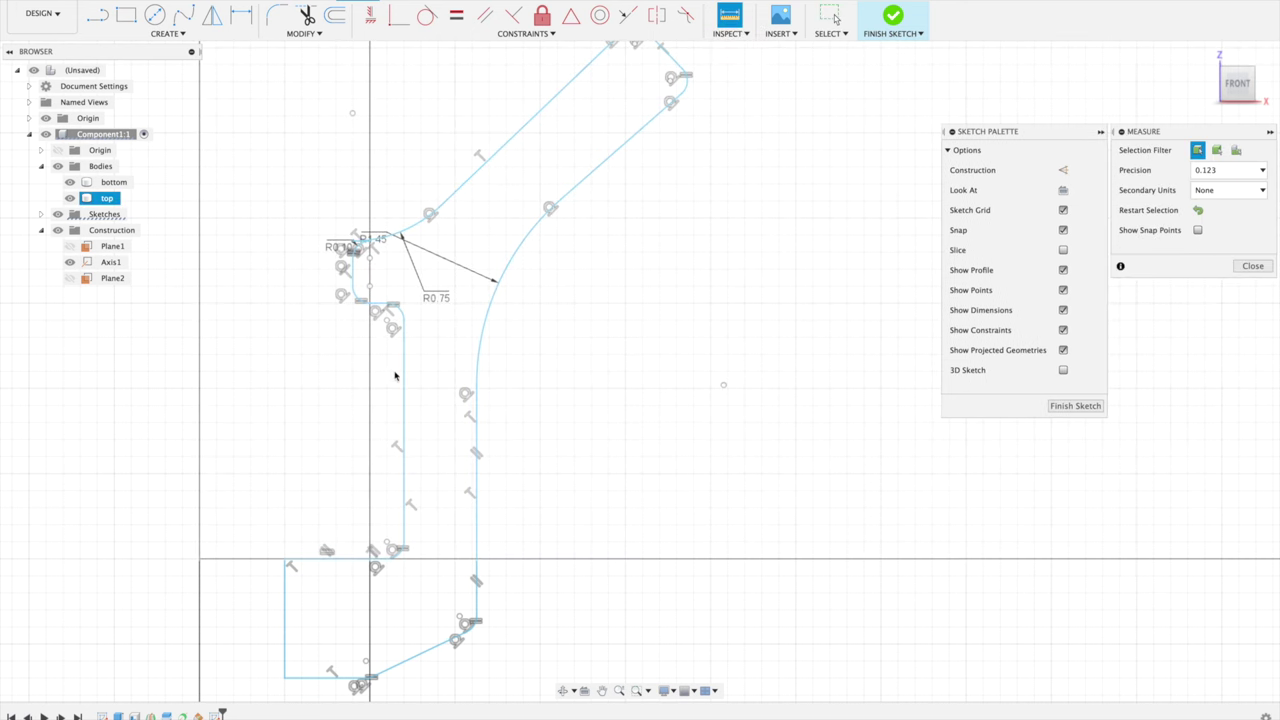
click(404, 383)
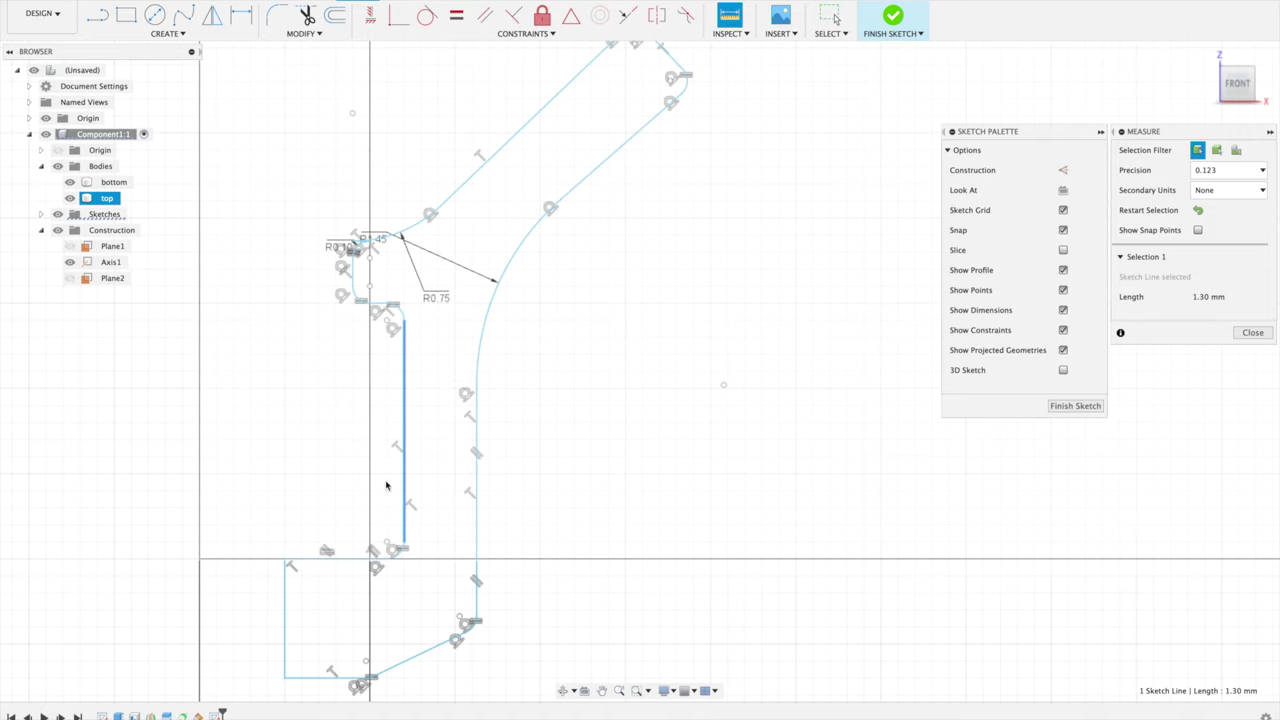
click(476, 381)
click(730, 20)
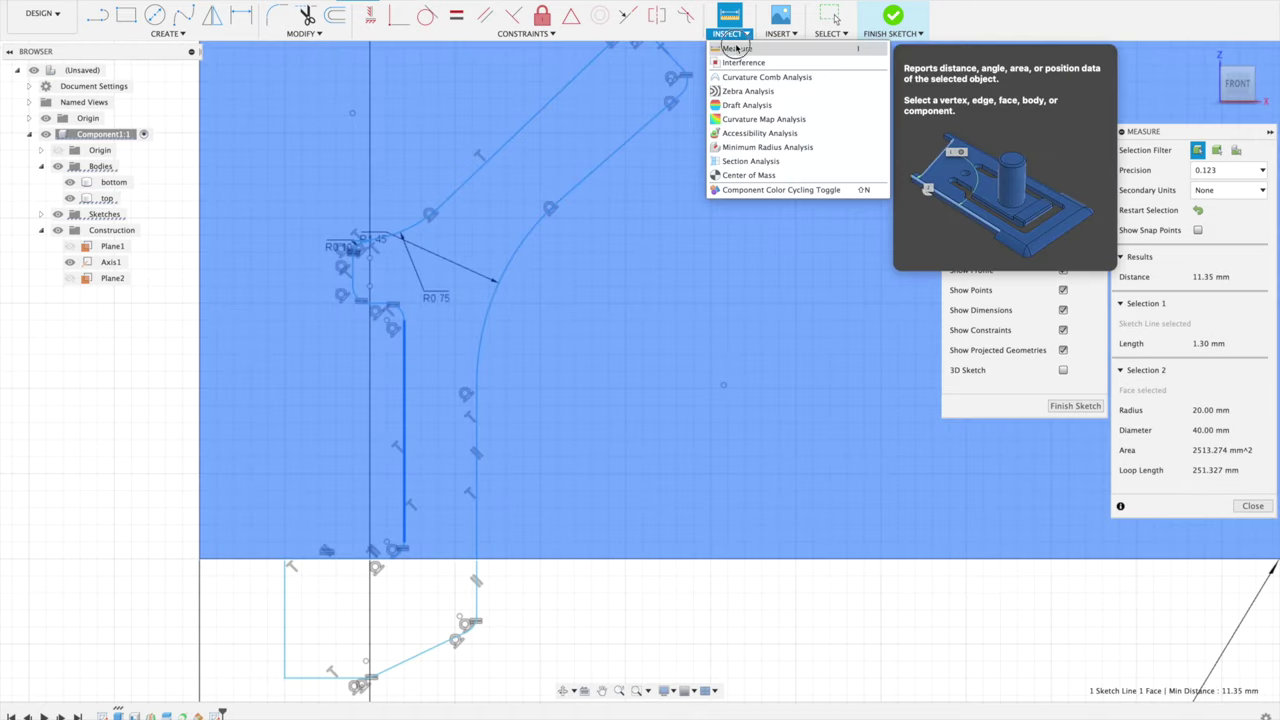
click(736, 49)
click(404, 547)
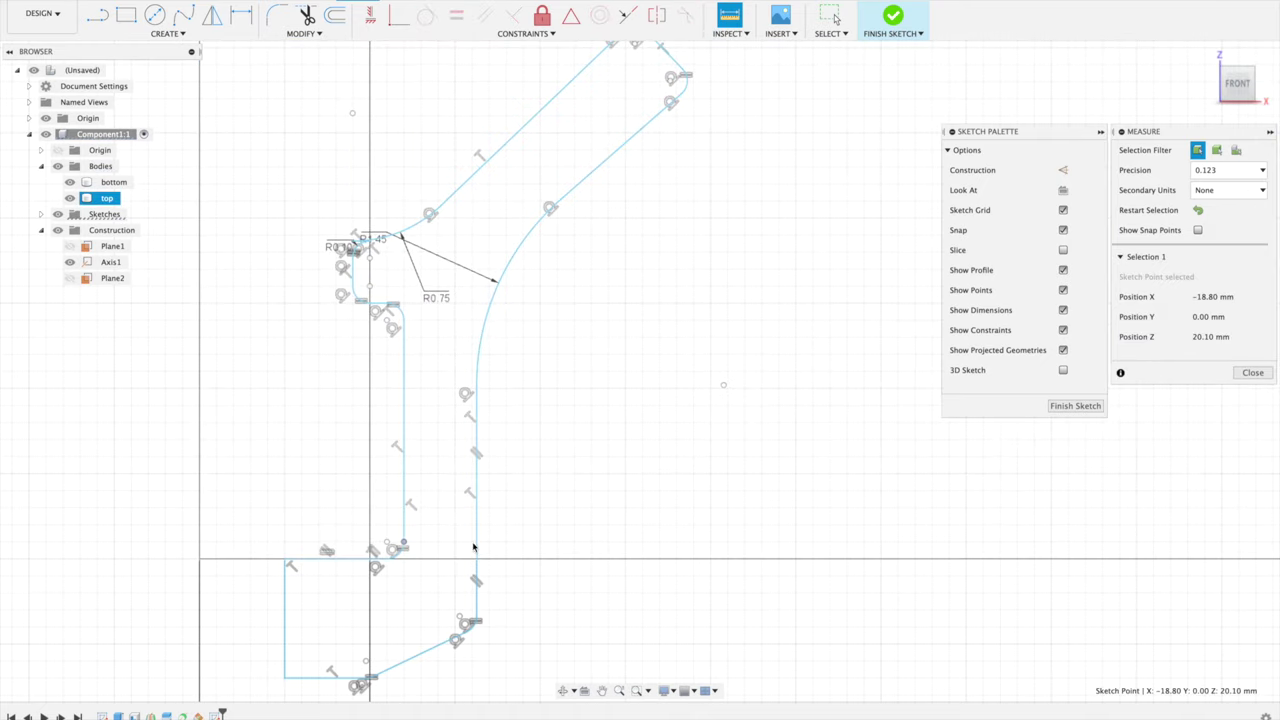
click(478, 620)
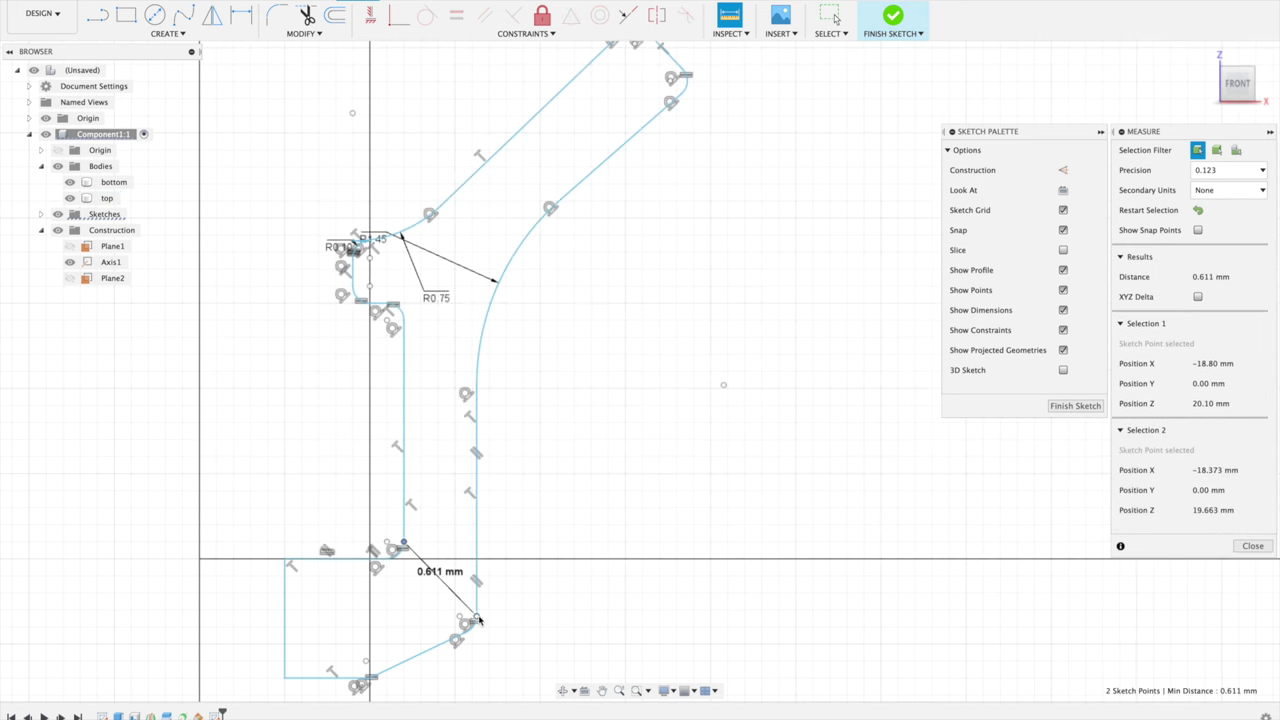
click(434, 521)
click(405, 547)
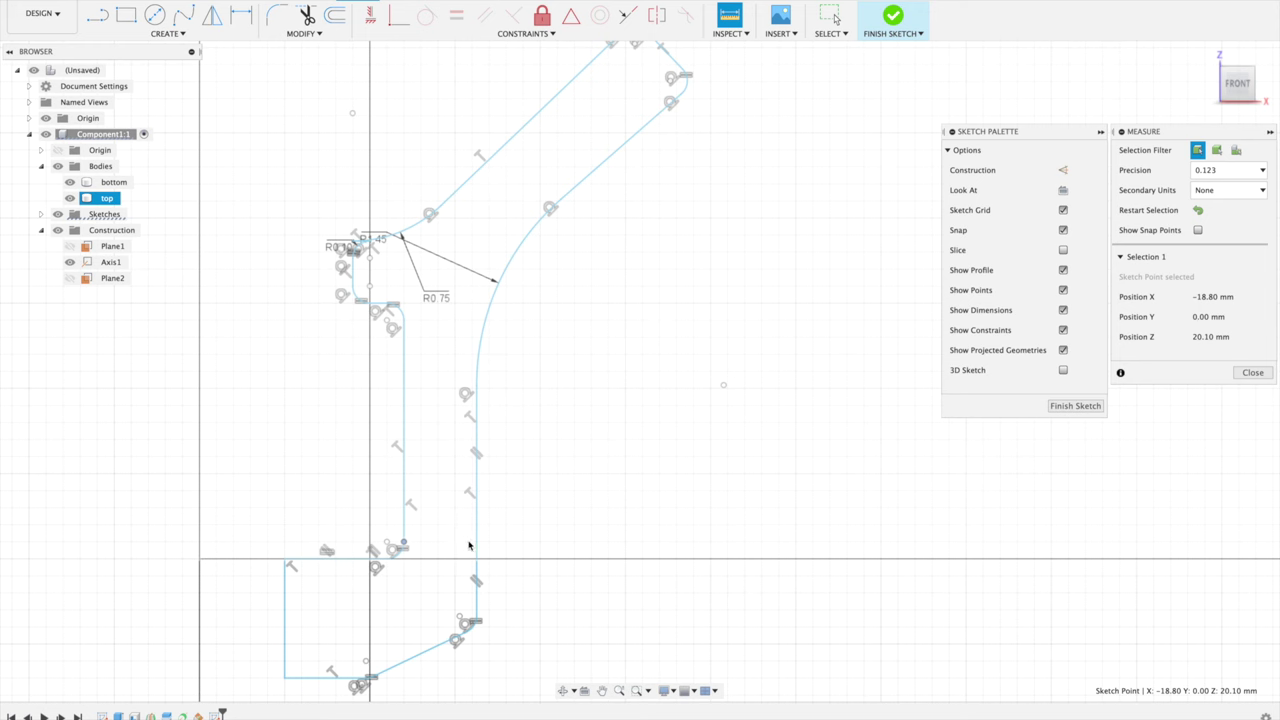
click(588, 417)
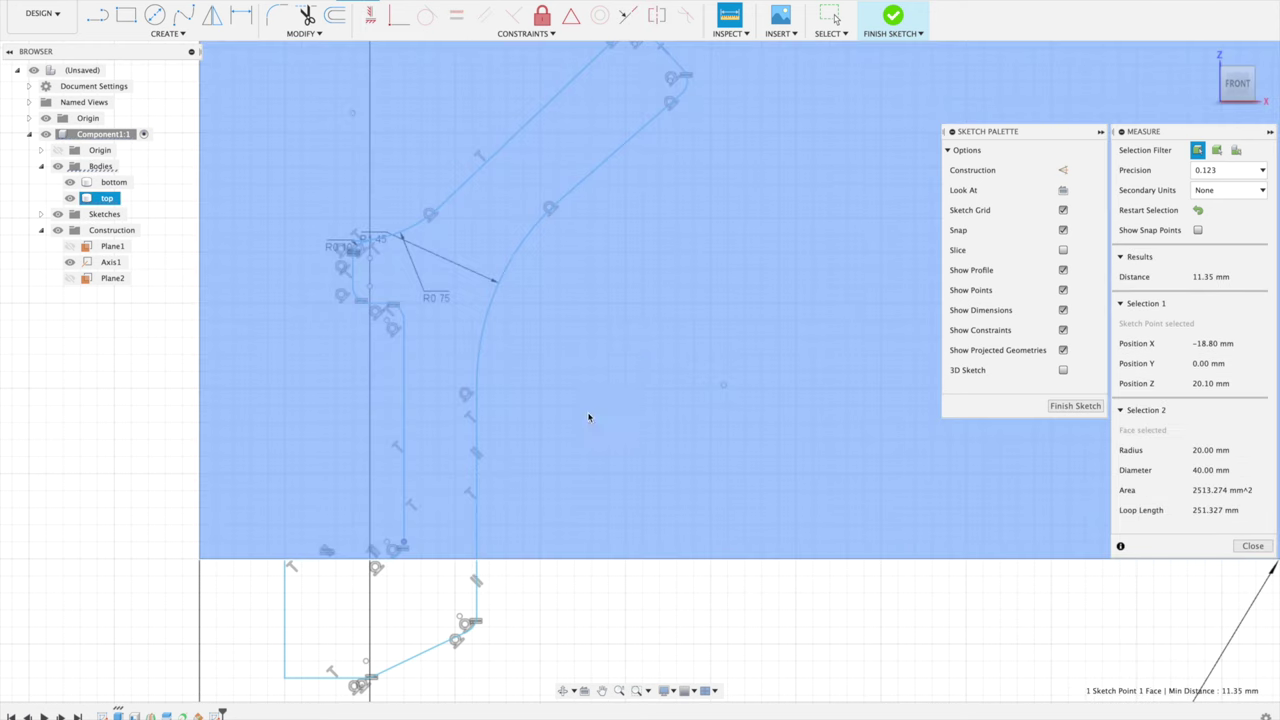
click(693, 315)
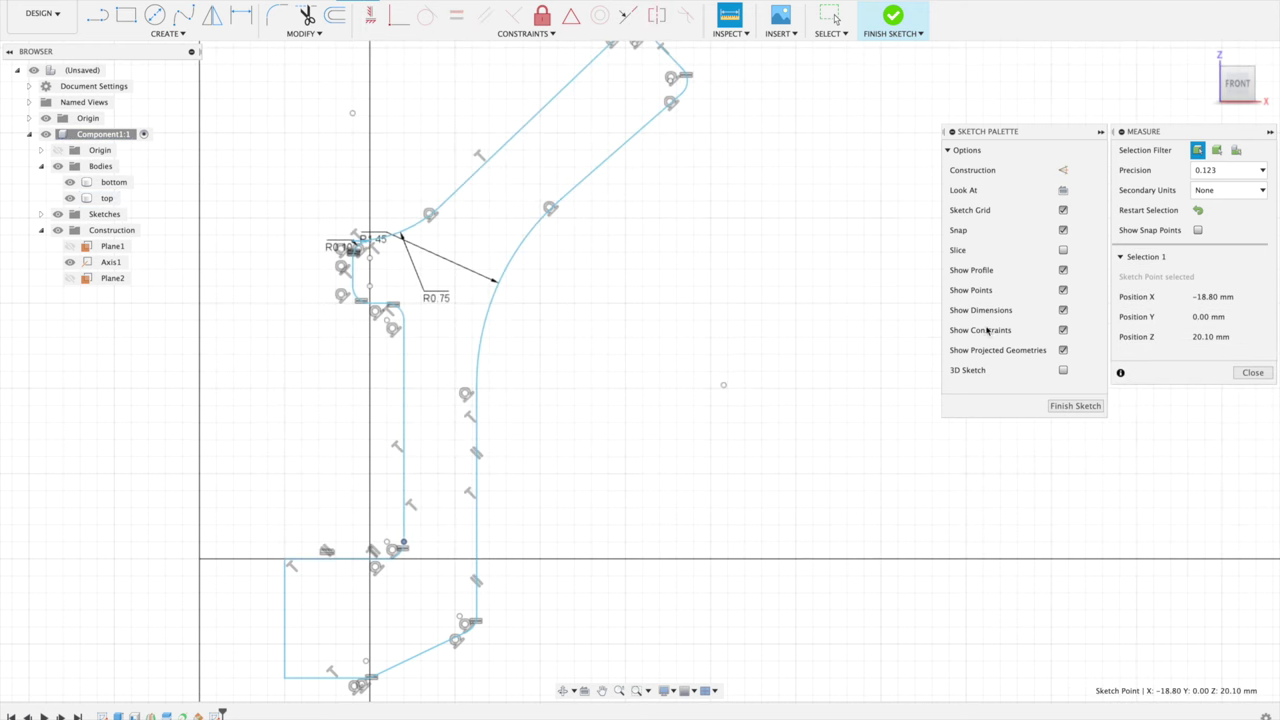
- Finish the lip profile sketch and hide the top body
click(1076, 407)
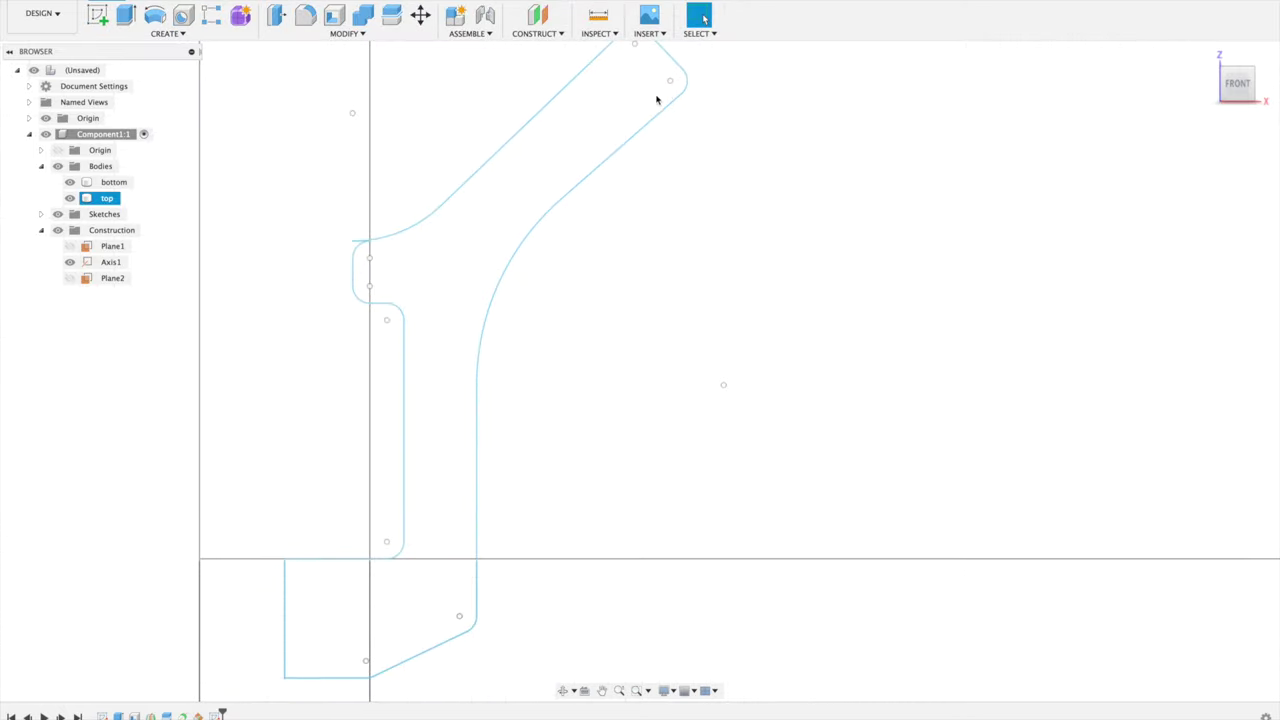
scroll(626, 143, down, 8)
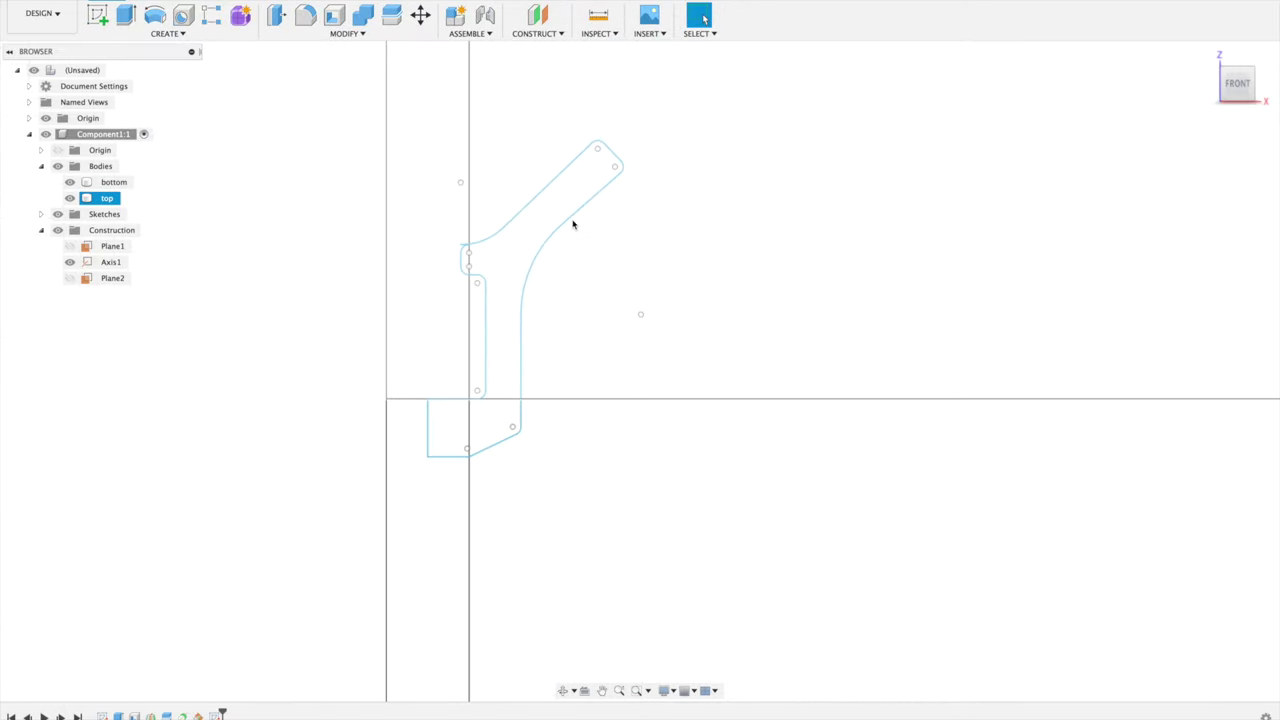
click(249, 120)
click(70, 198)
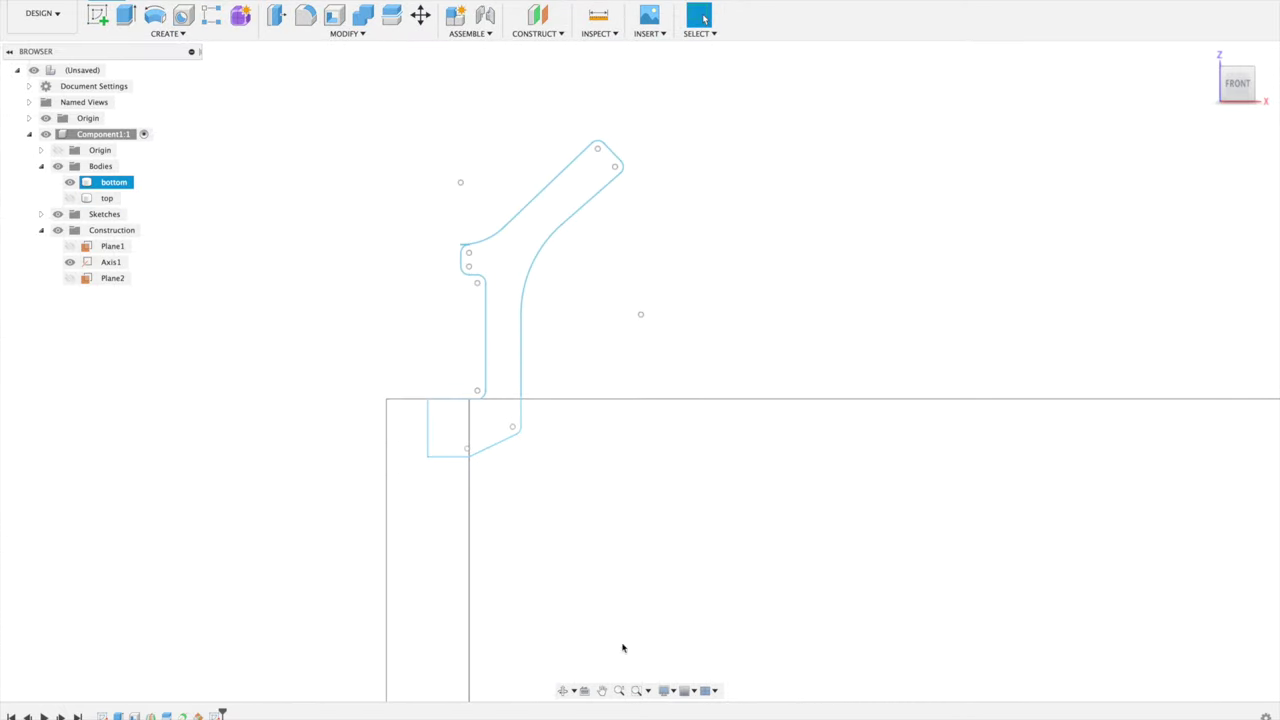
- Set the visual style to Shaded with Visible Edges Only
click(664, 695)
mouse_move(725, 575)
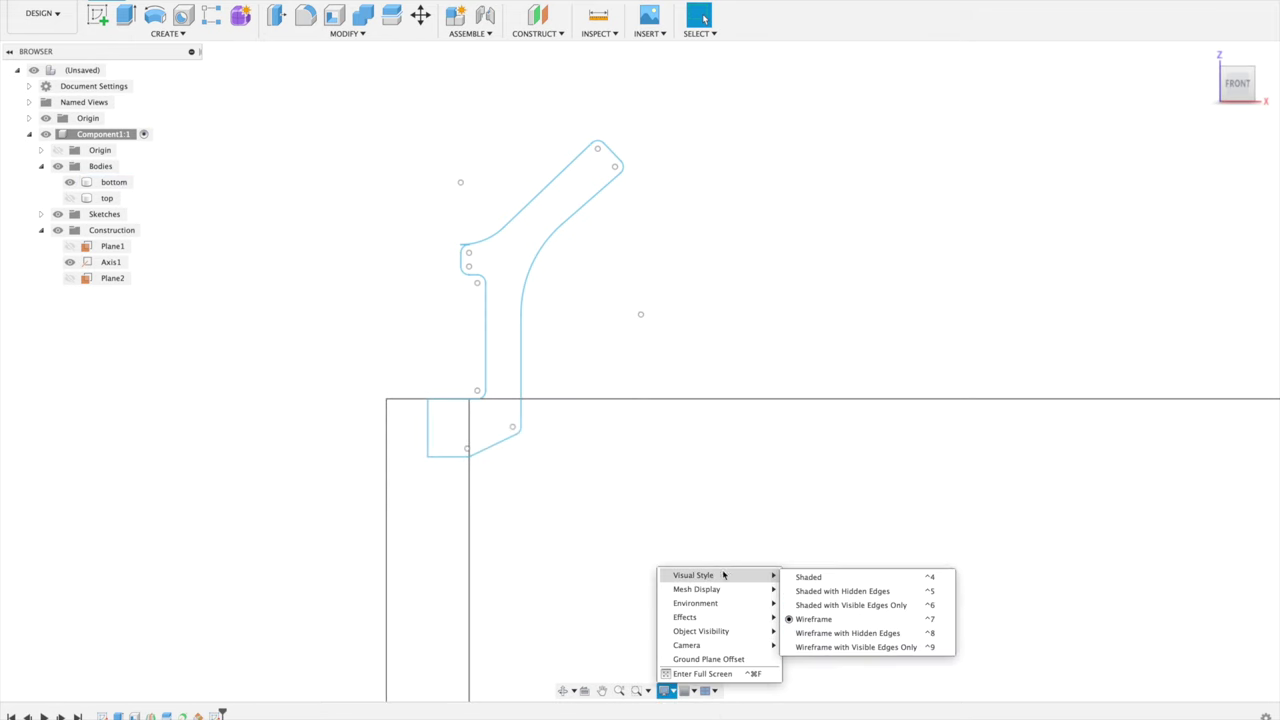
click(838, 605)
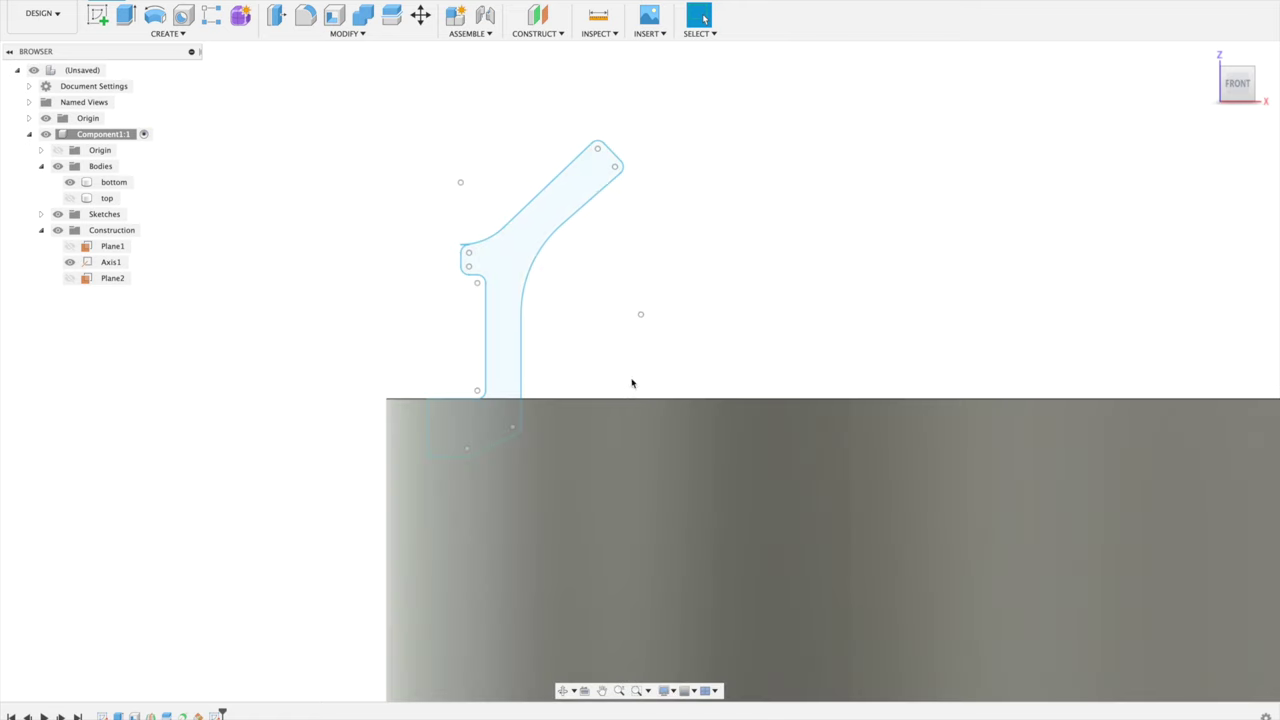
- Revolve the lip profile 360 degrees about the container's cylindrical axis and join it to the bottom body
shift+middle_drag(627, 389, 464, 392)
key(Escape)
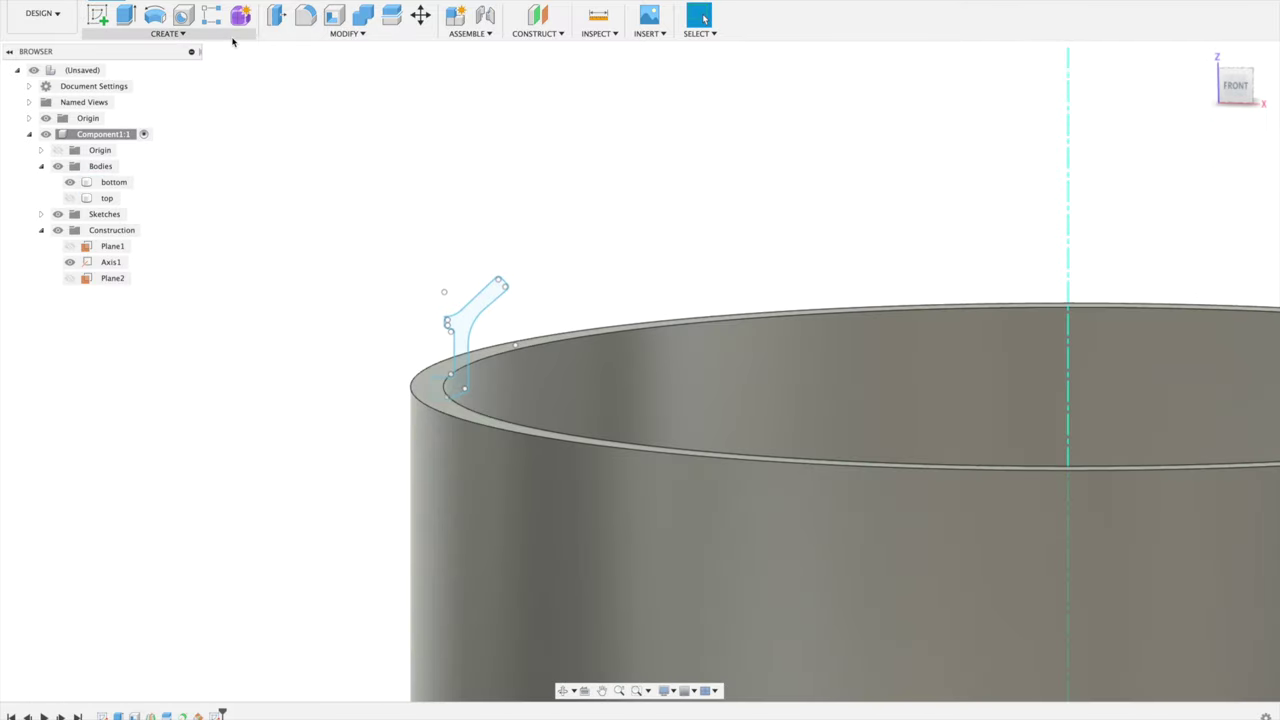
click(150, 20)
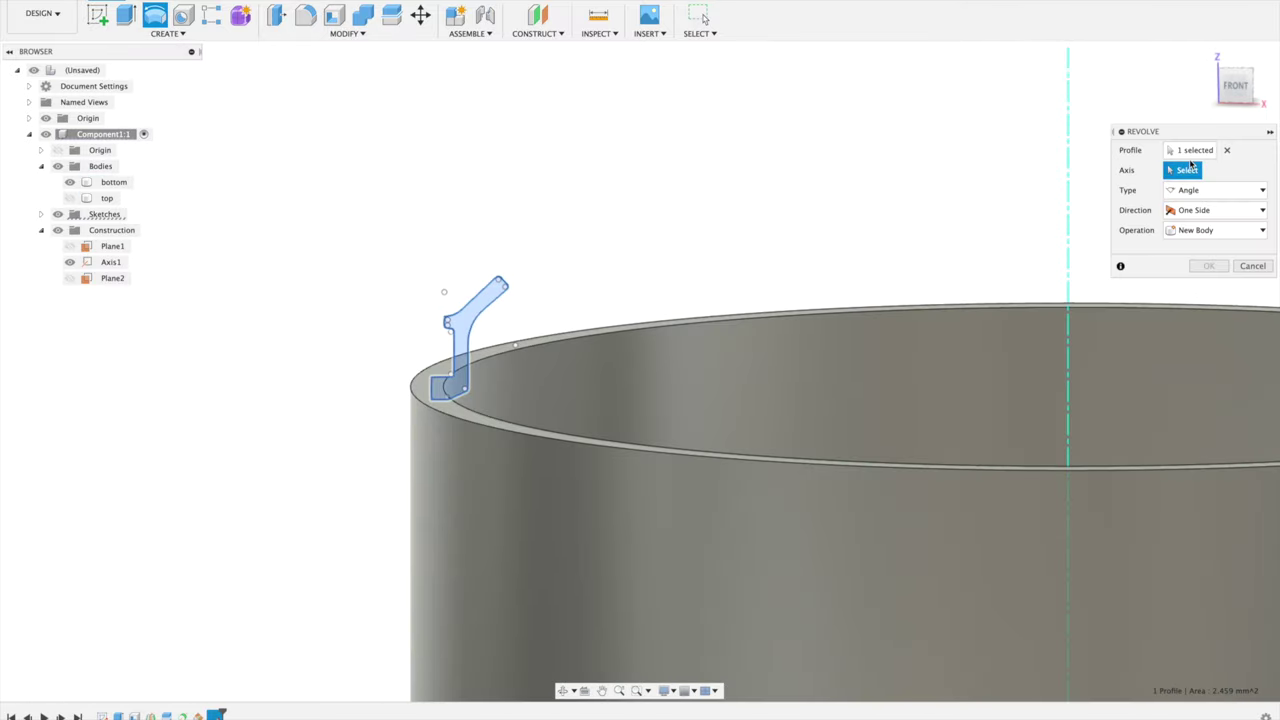
click(1190, 158)
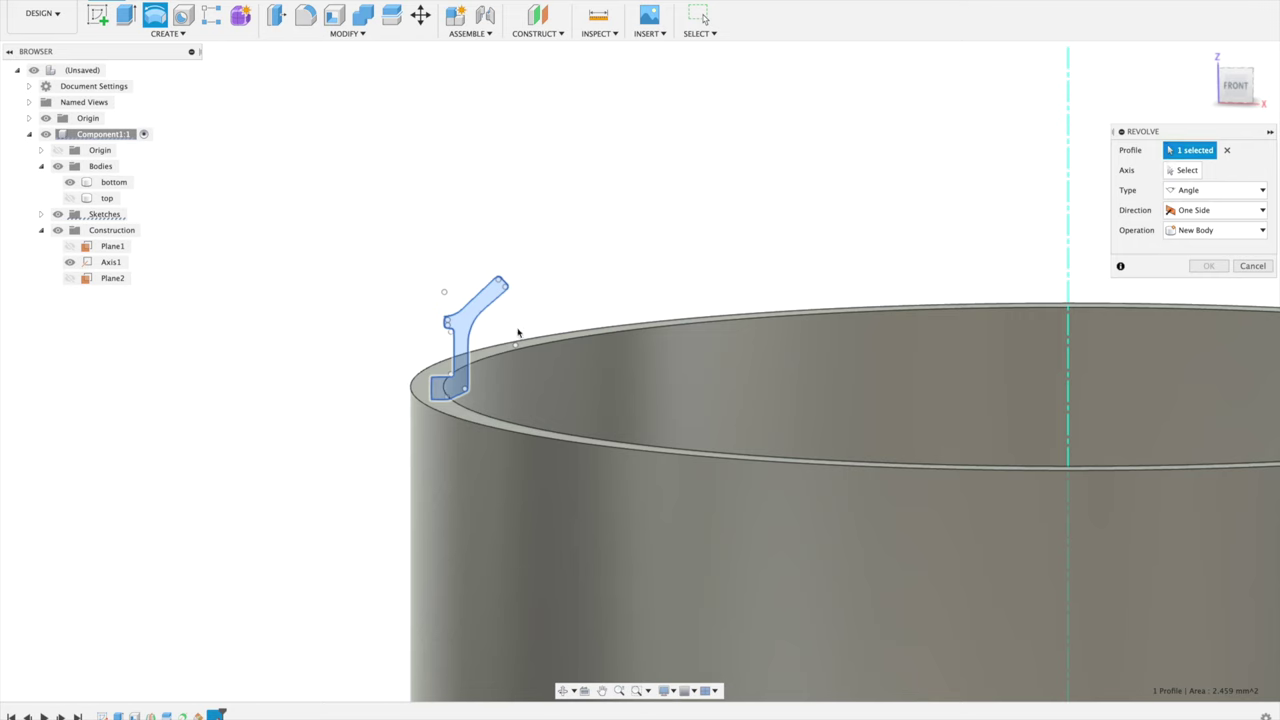
click(1185, 170)
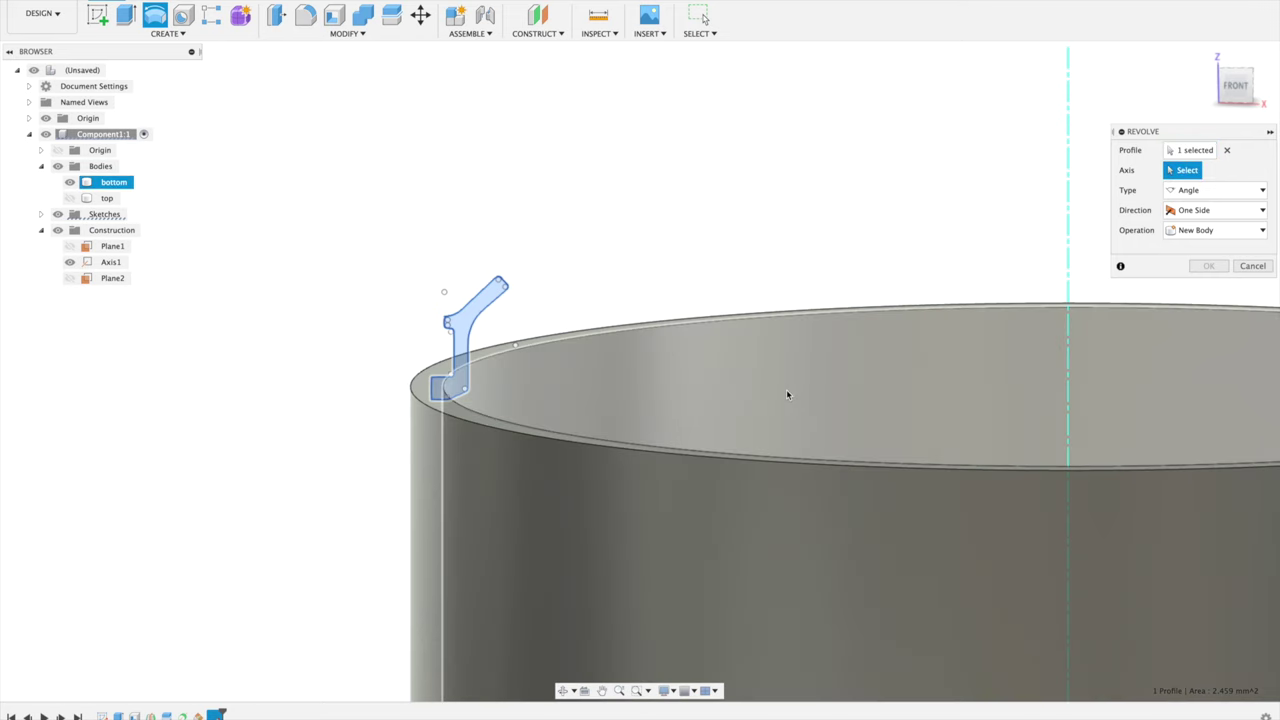
click(786, 394)
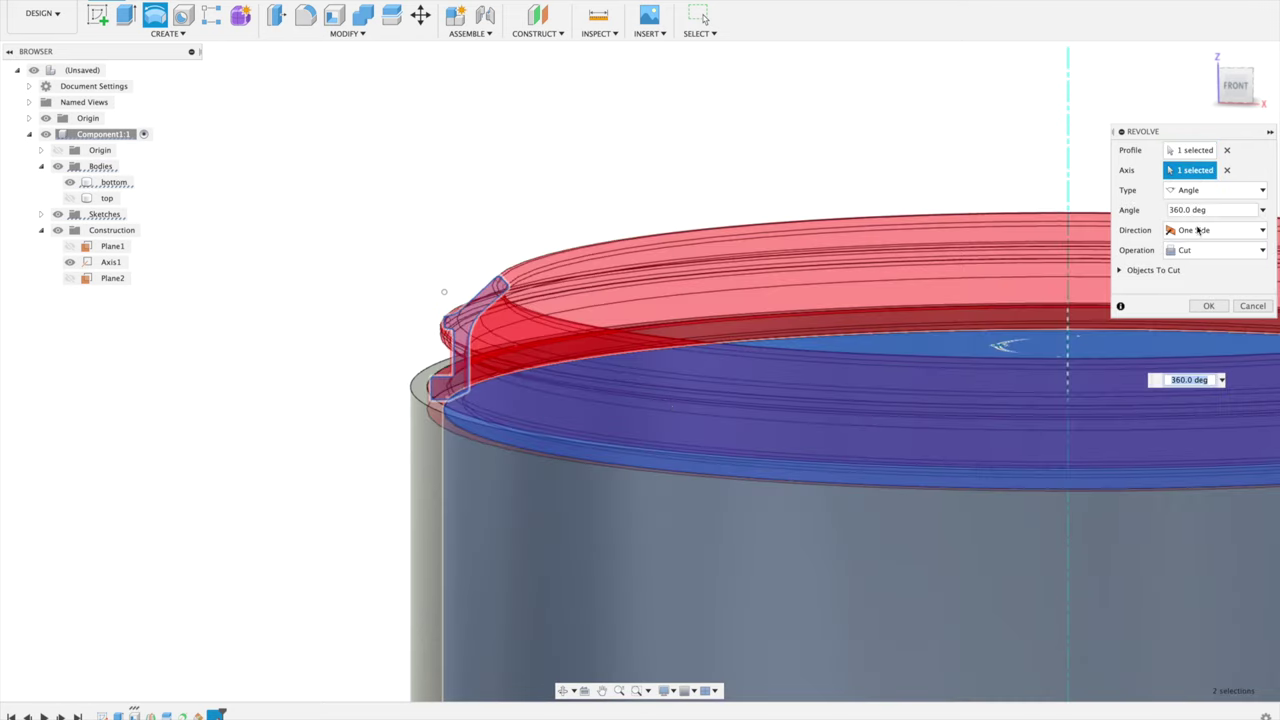
click(1200, 250)
click(1195, 265)
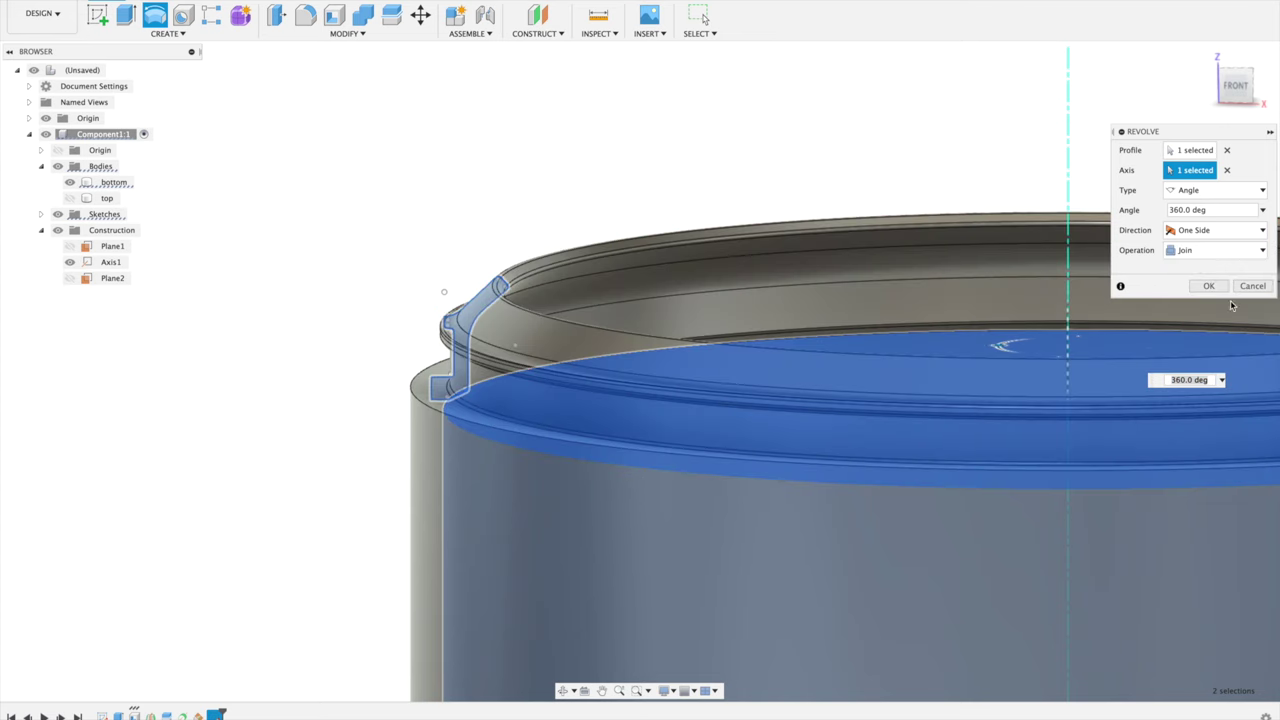
click(1212, 287)
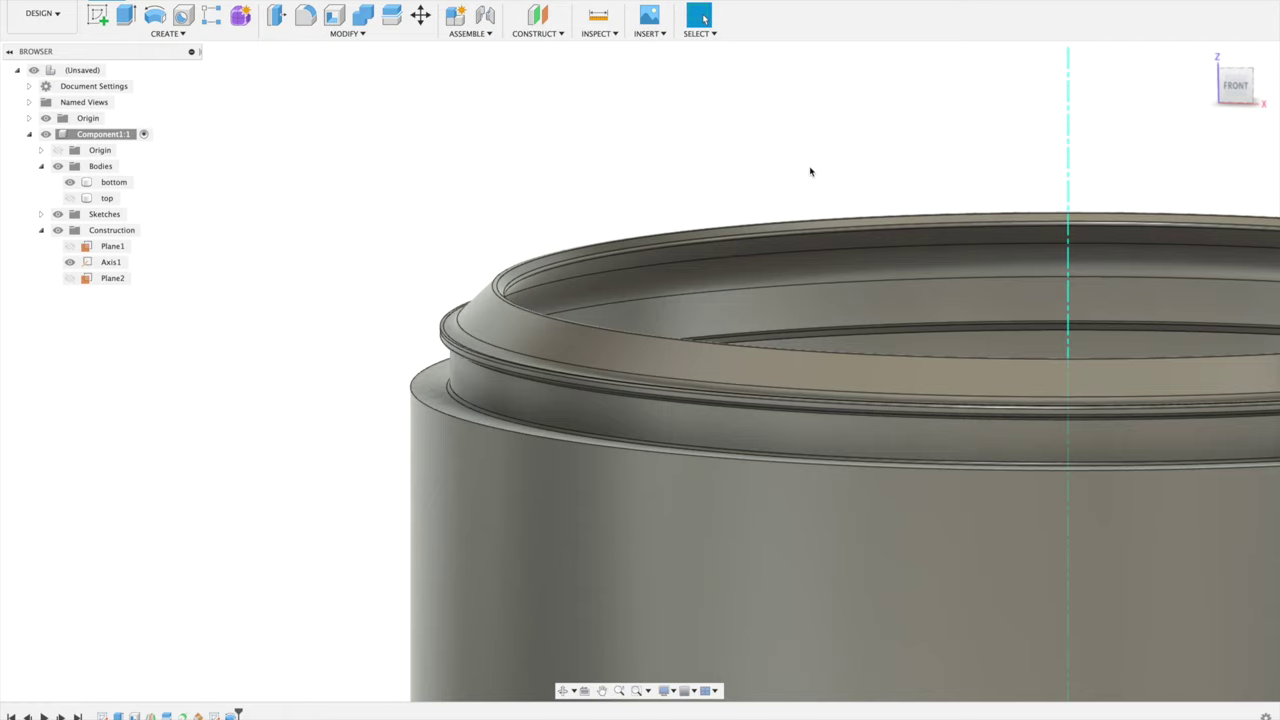
- Inspect the bottom's revolved lip, and show only the top body to examine its plain lower rim
shift+middle_drag(810, 172, 785, 180)
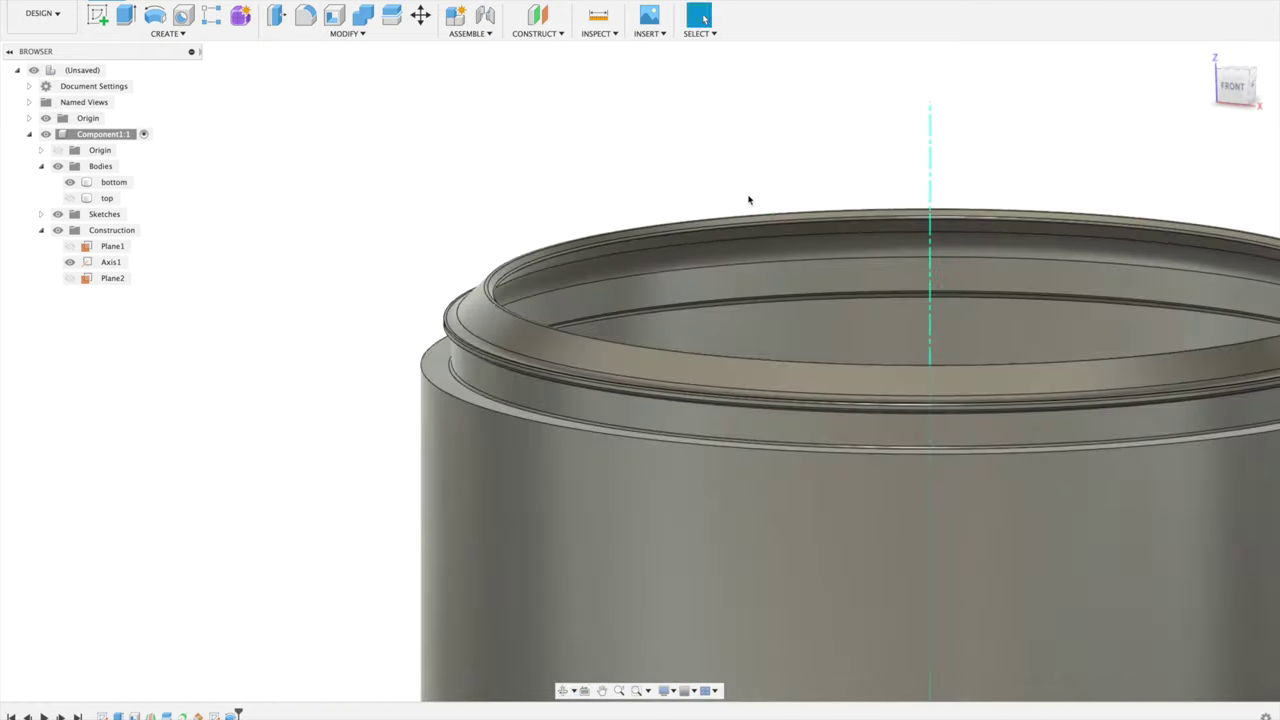
click(69, 198)
click(69, 182)
shift+middle_drag(226, 246, 226, 209)
click(508, 363)
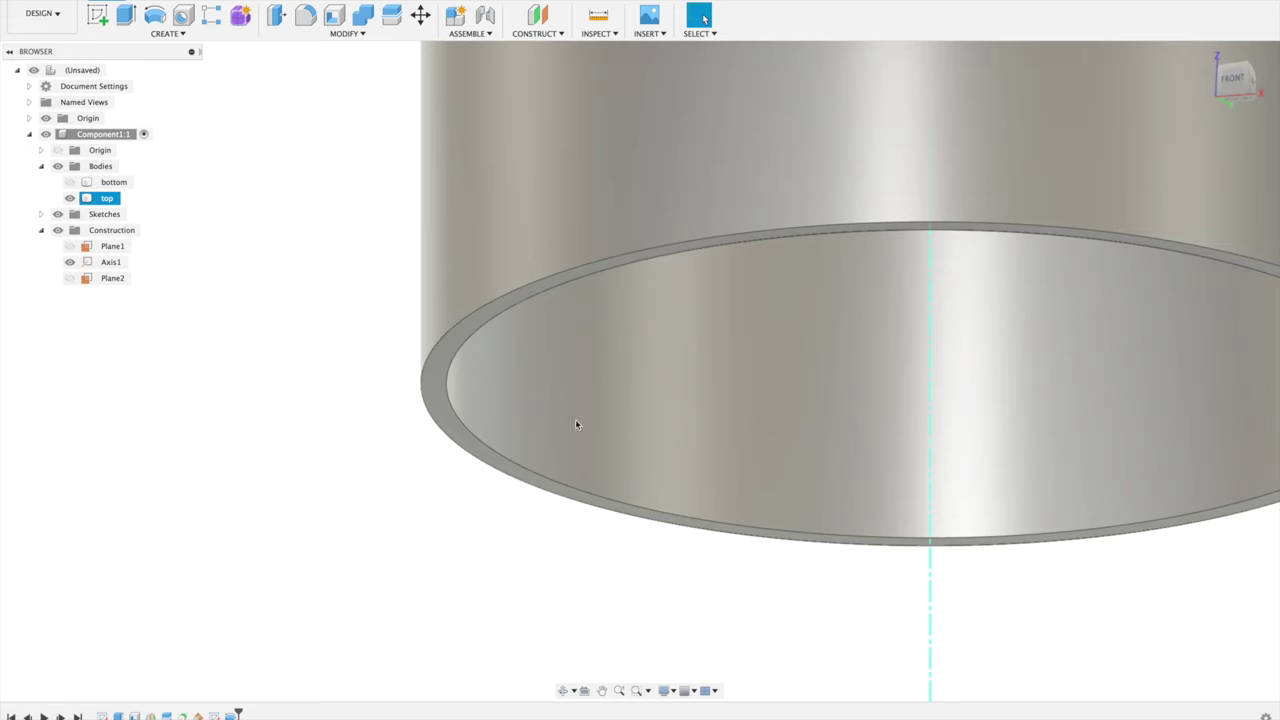
click(238, 296)
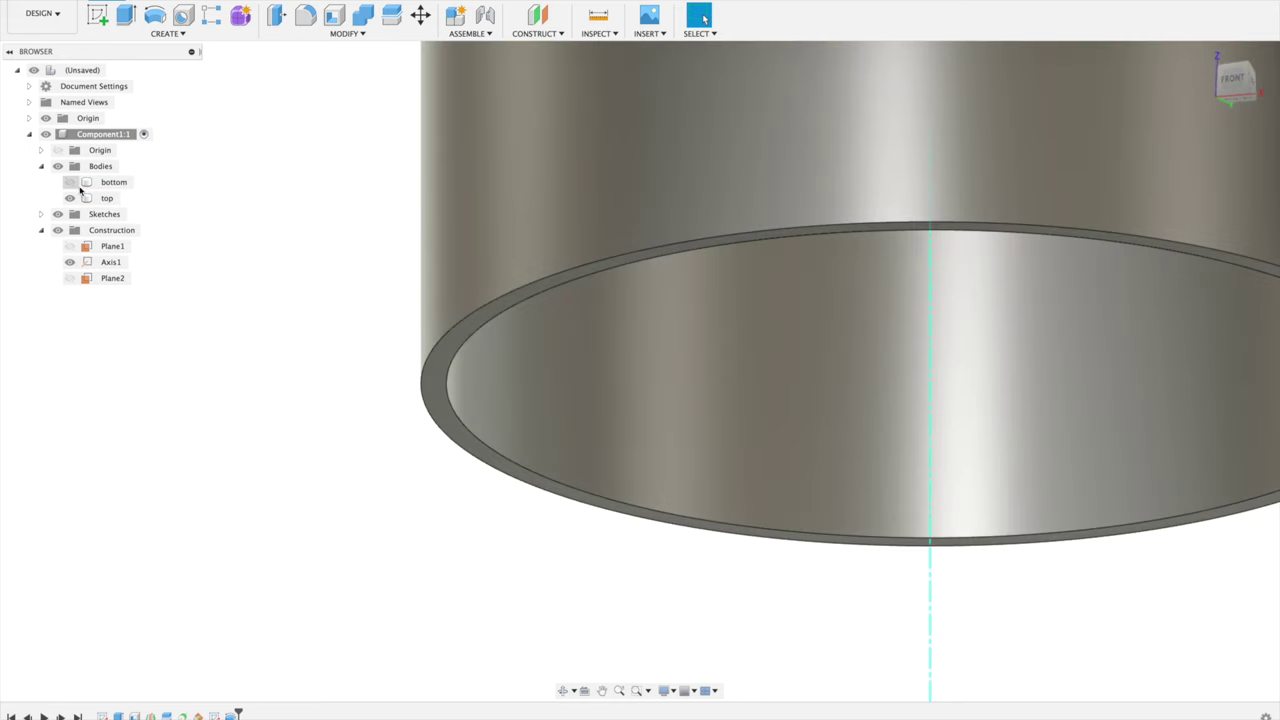
- Show the bottom body and use Combine to cut it from the top body, keeping the tool body
click(69, 182)
click(112, 182)
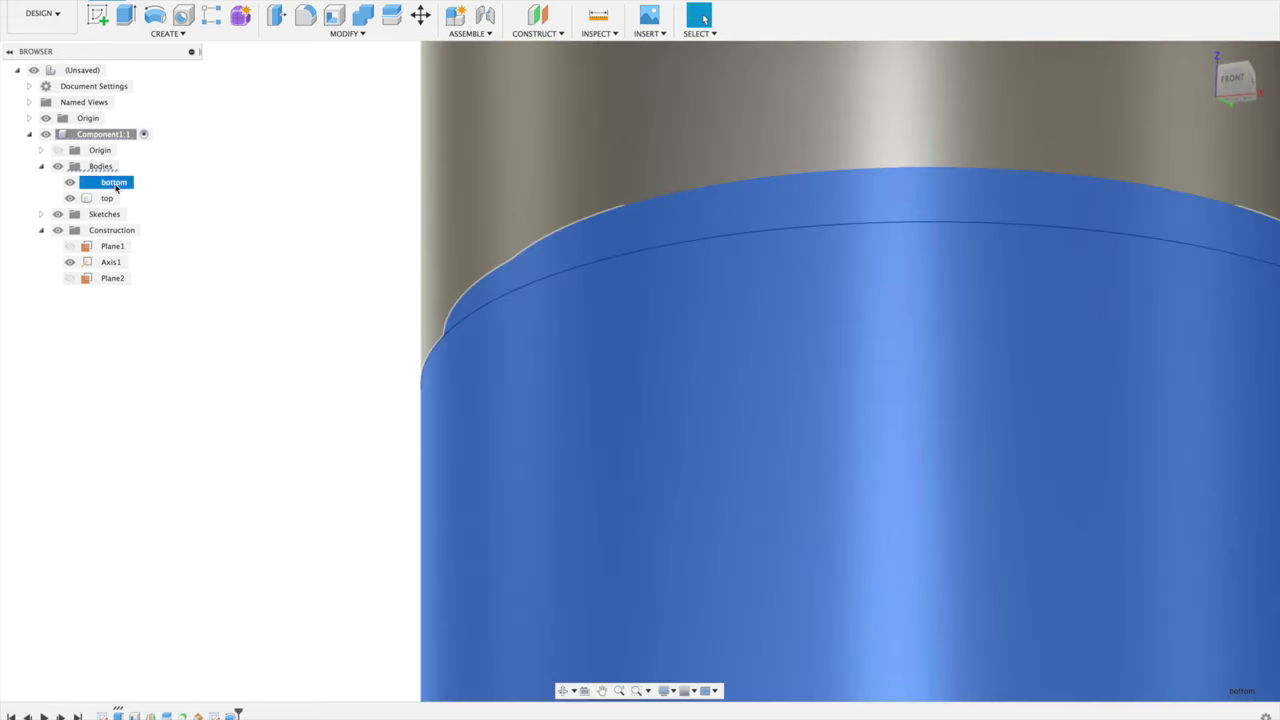
click(107, 198)
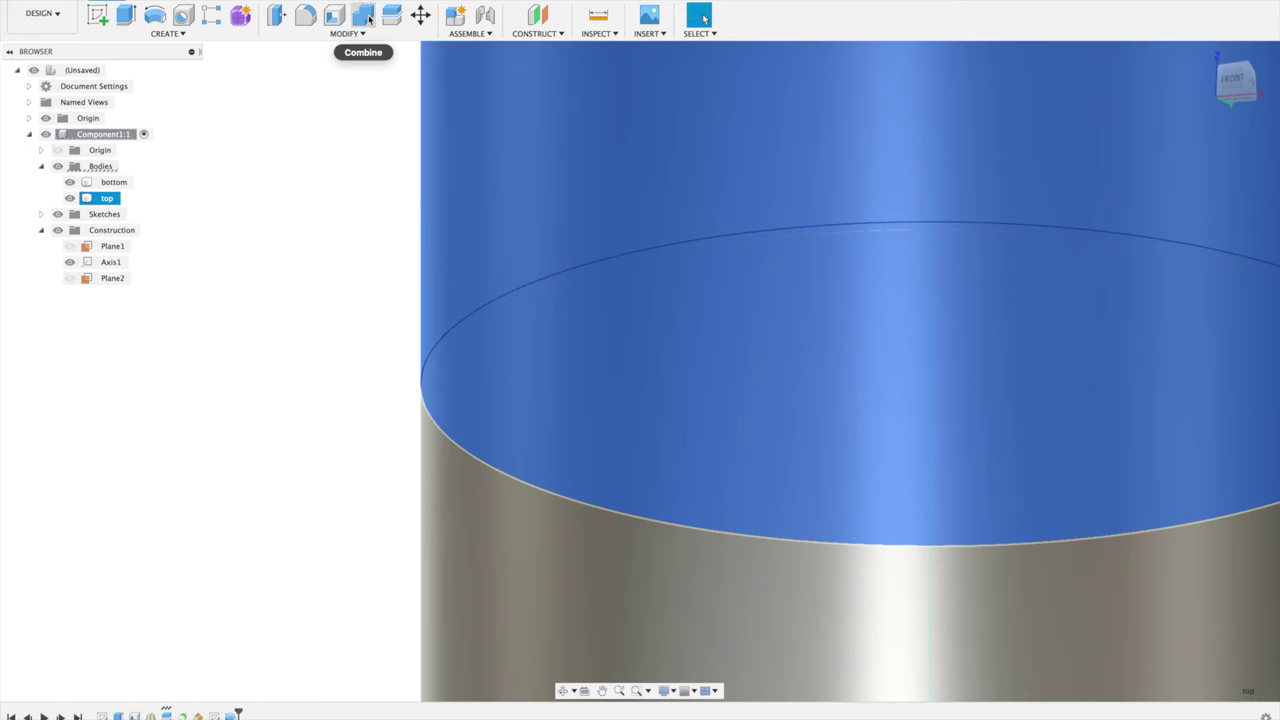
click(366, 17)
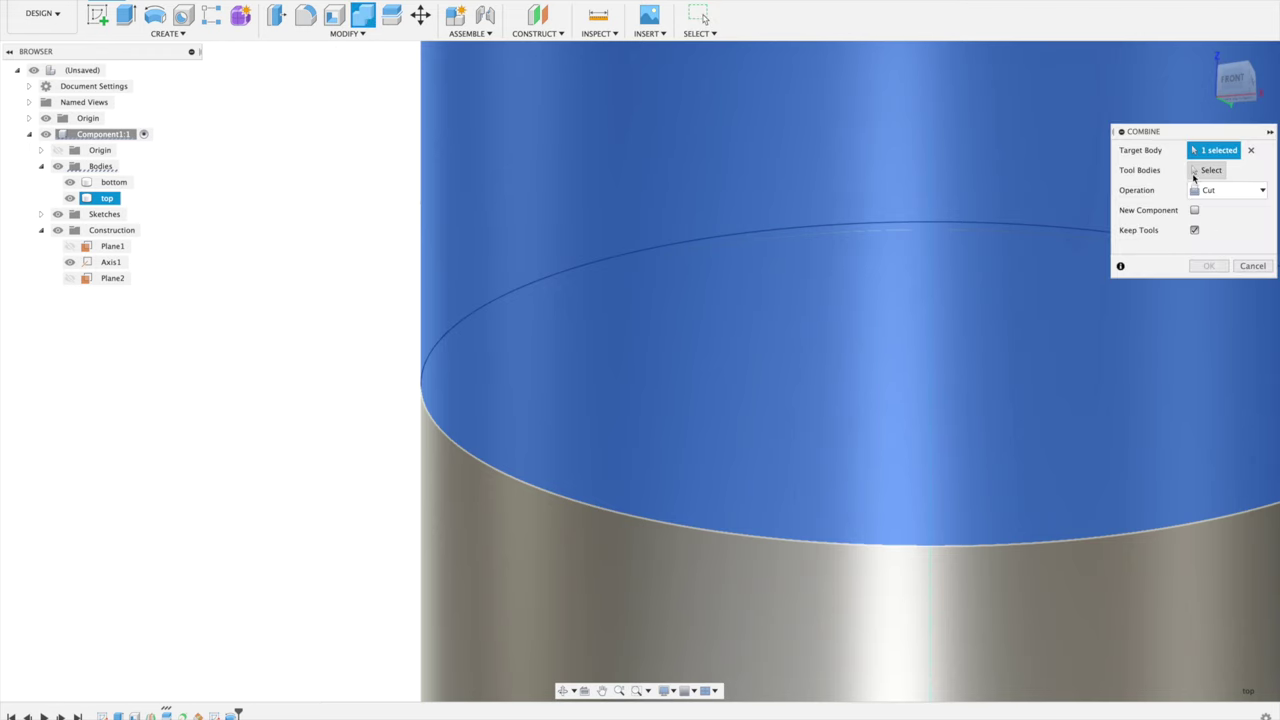
click(1203, 171)
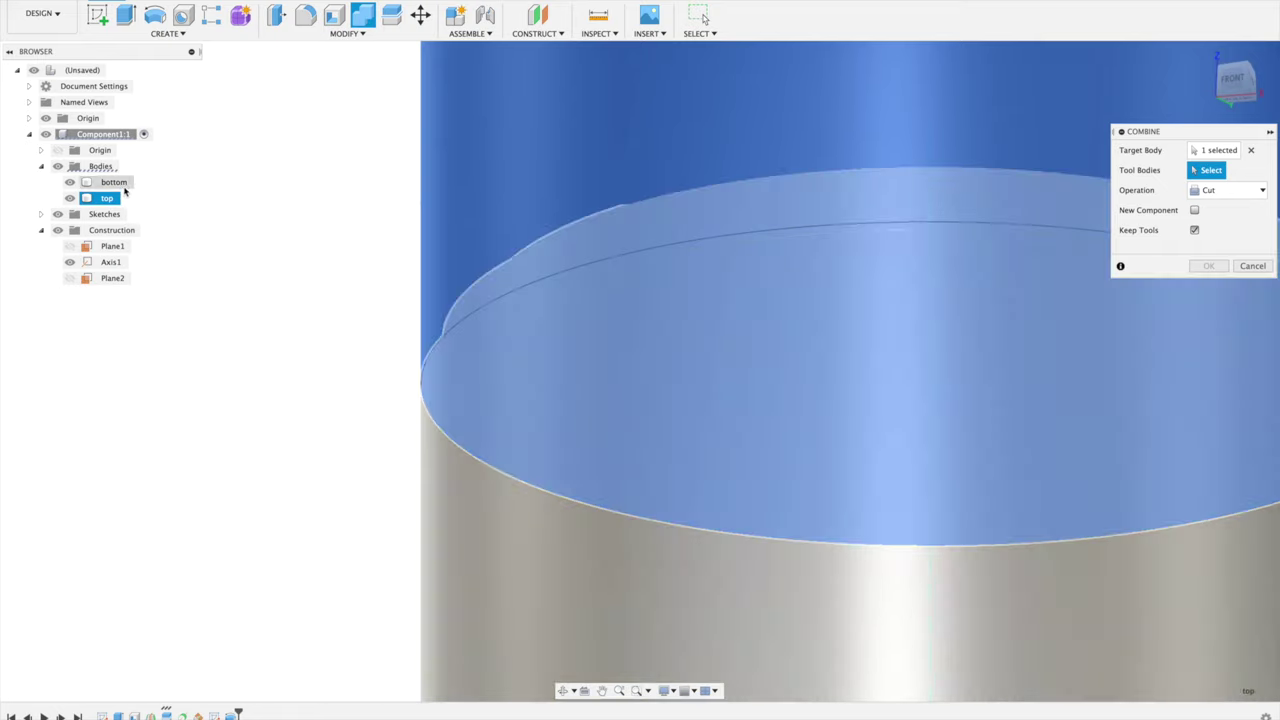
click(124, 188)
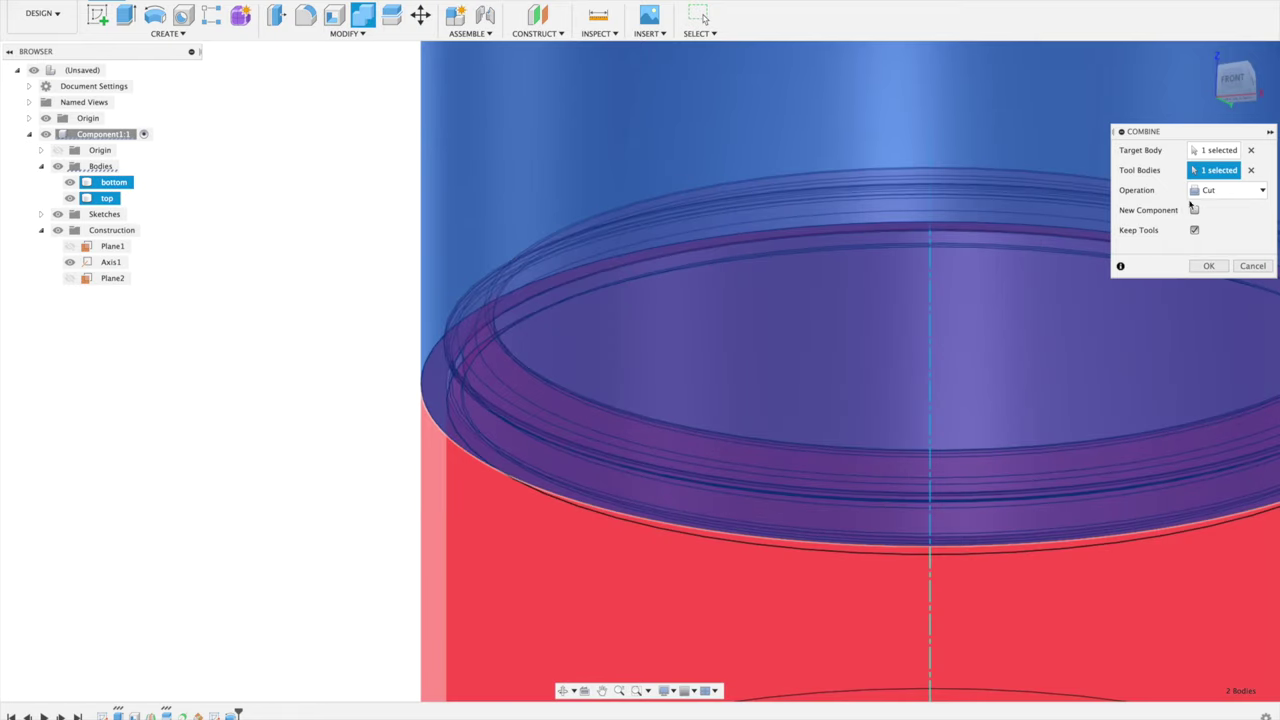
click(1203, 191)
click(1205, 199)
click(1208, 266)
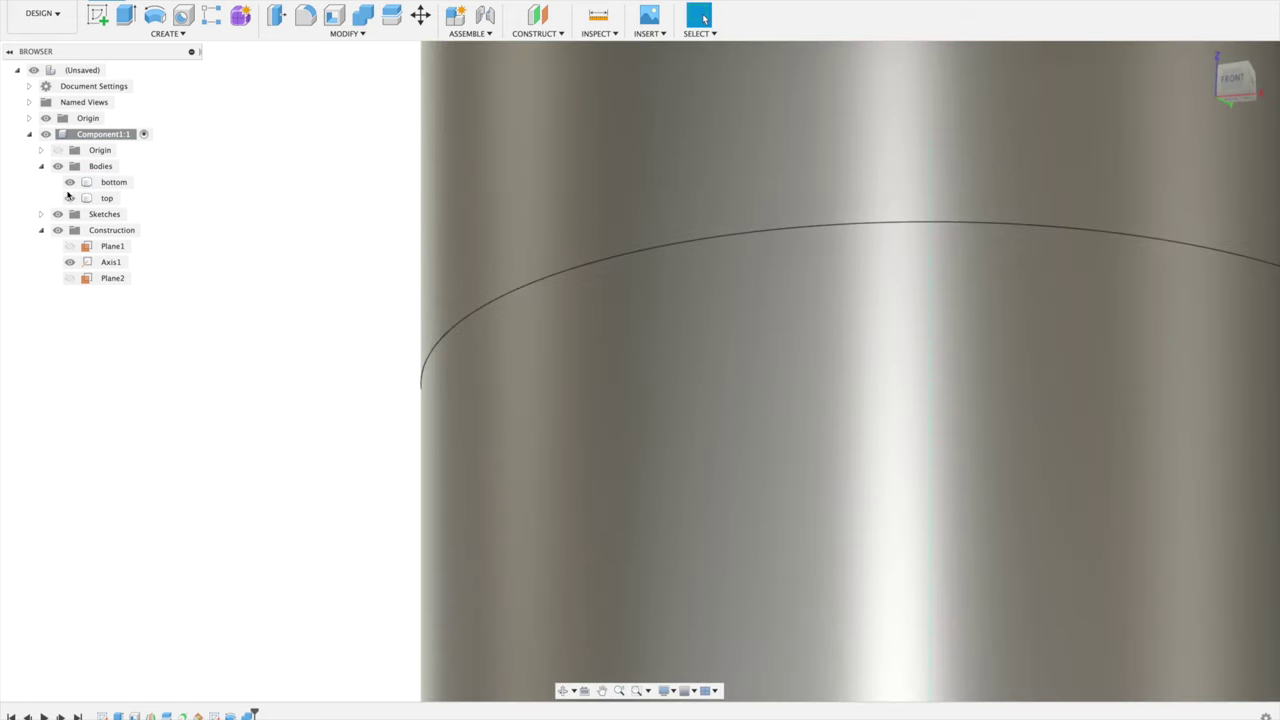
- Toggle the visibility of the top and bottom bodies to inspect the cut, and restore the whole container in view
click(69, 197)
click(70, 182)
shift+middle_drag(343, 326, 305, 330)
click(70, 182)
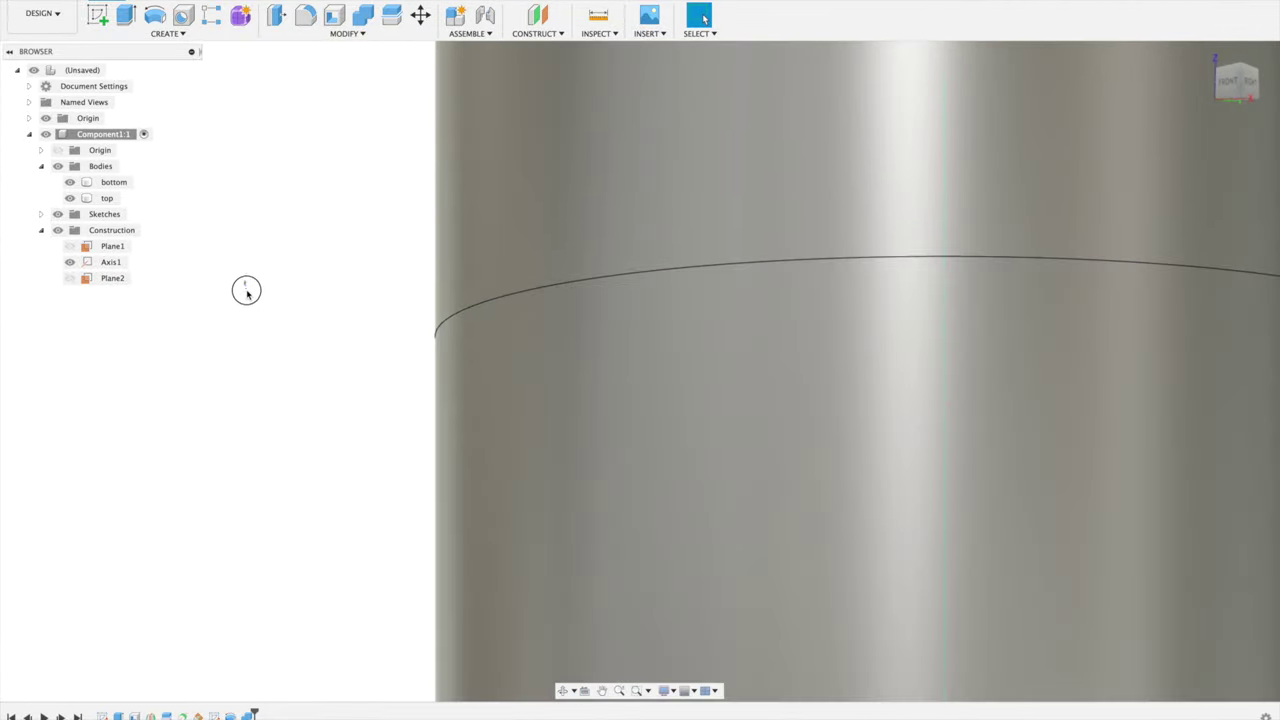
mouse_move(246, 290)
shift+middle_down()
mouse_move(249, 352)
mouse_move(260, 303)
shift+middle_up()
scroll(251, 345, down, 6)
key(Escape)
key(F6)
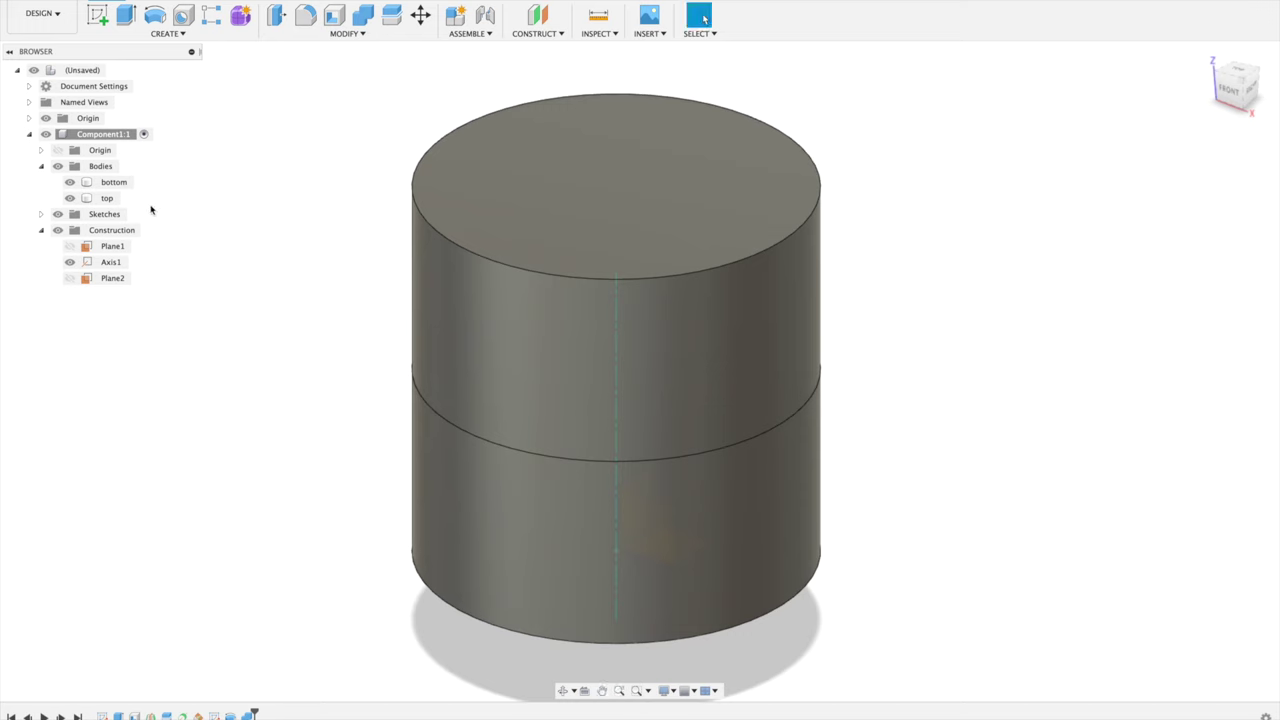
- Save the bottom body as a binary STL with high refinement
click(109, 182)
right_click(109, 183)
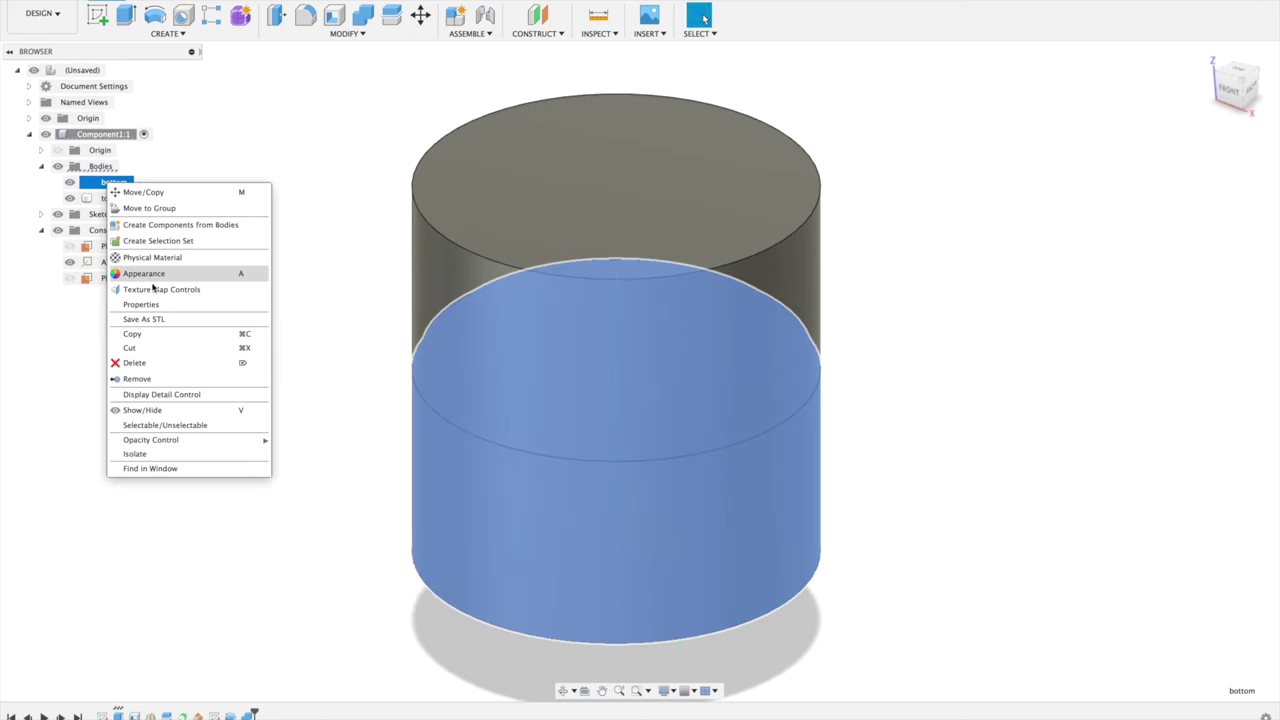
click(157, 317)
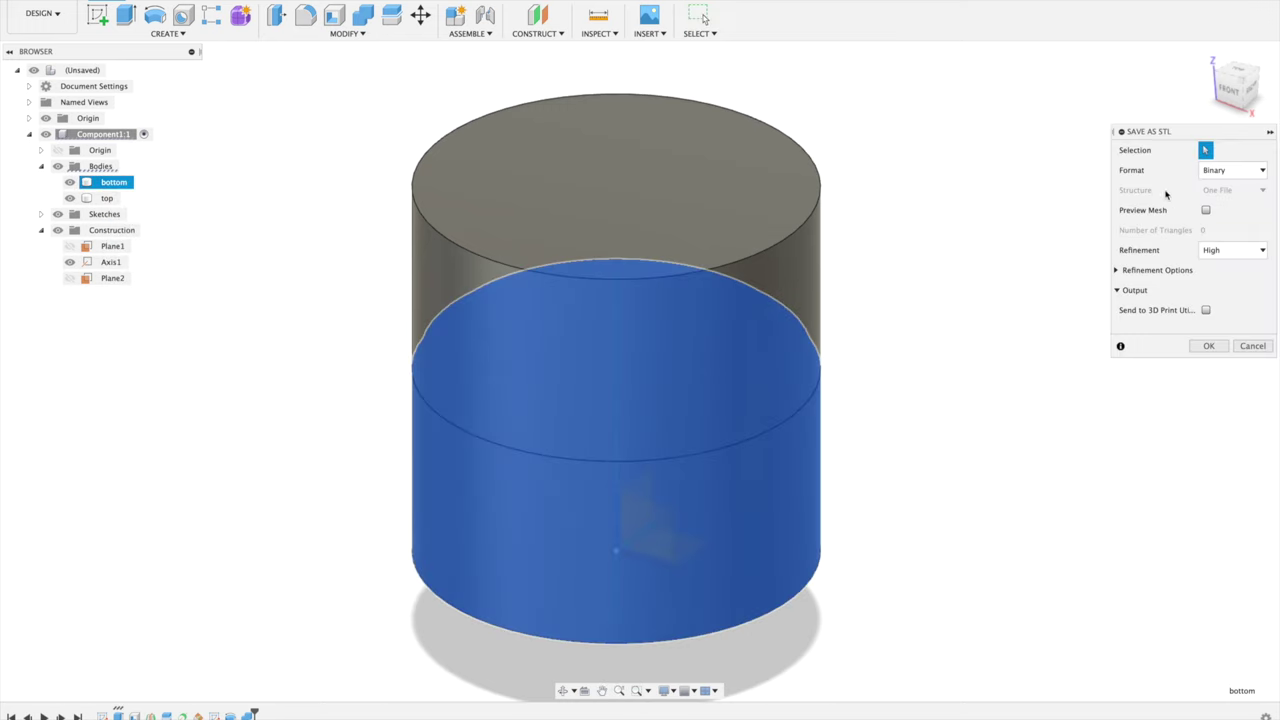
click(1207, 346)
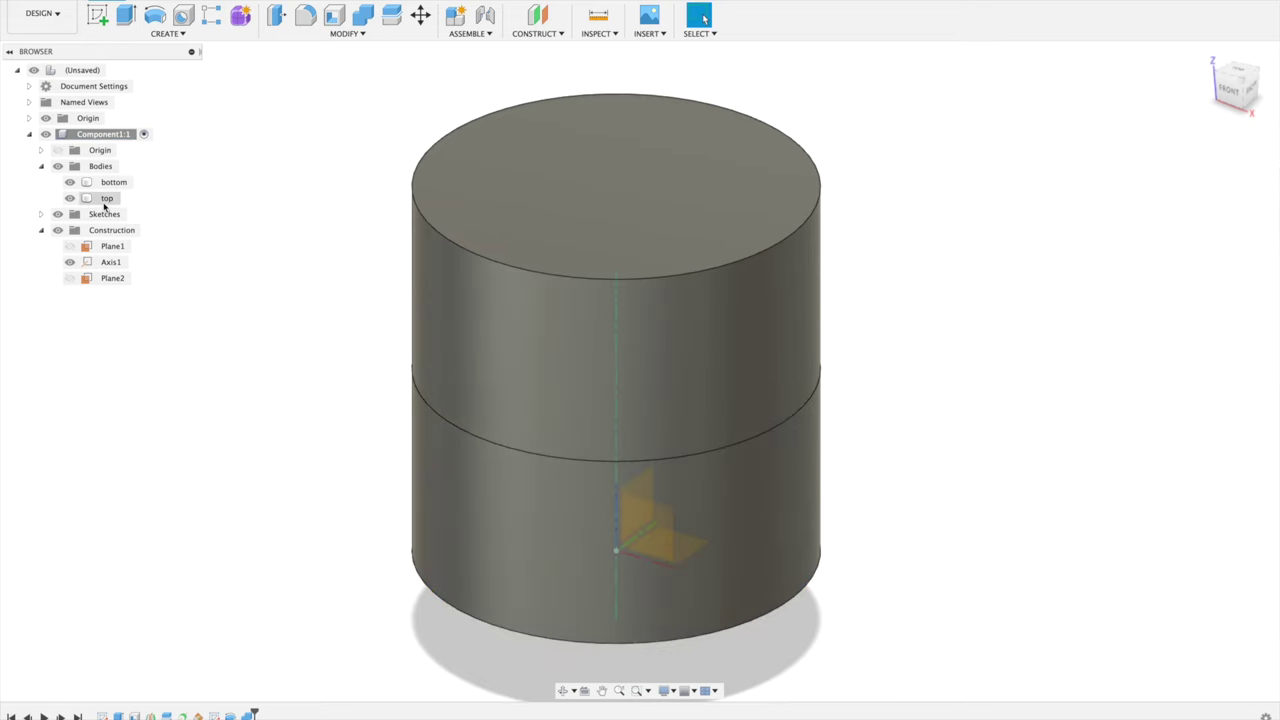
- Save the top body as a binary STL with high refinement
click(107, 198)
right_click(107, 199)
click(160, 341)
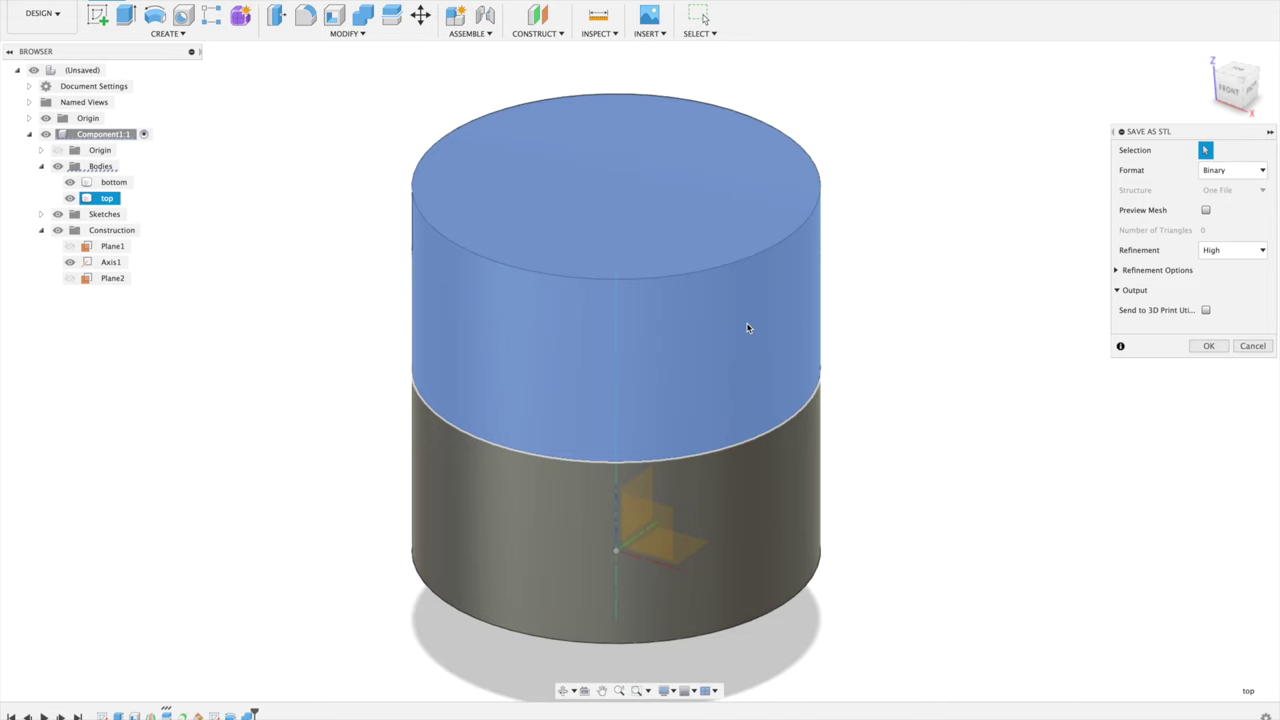
click(1209, 346)
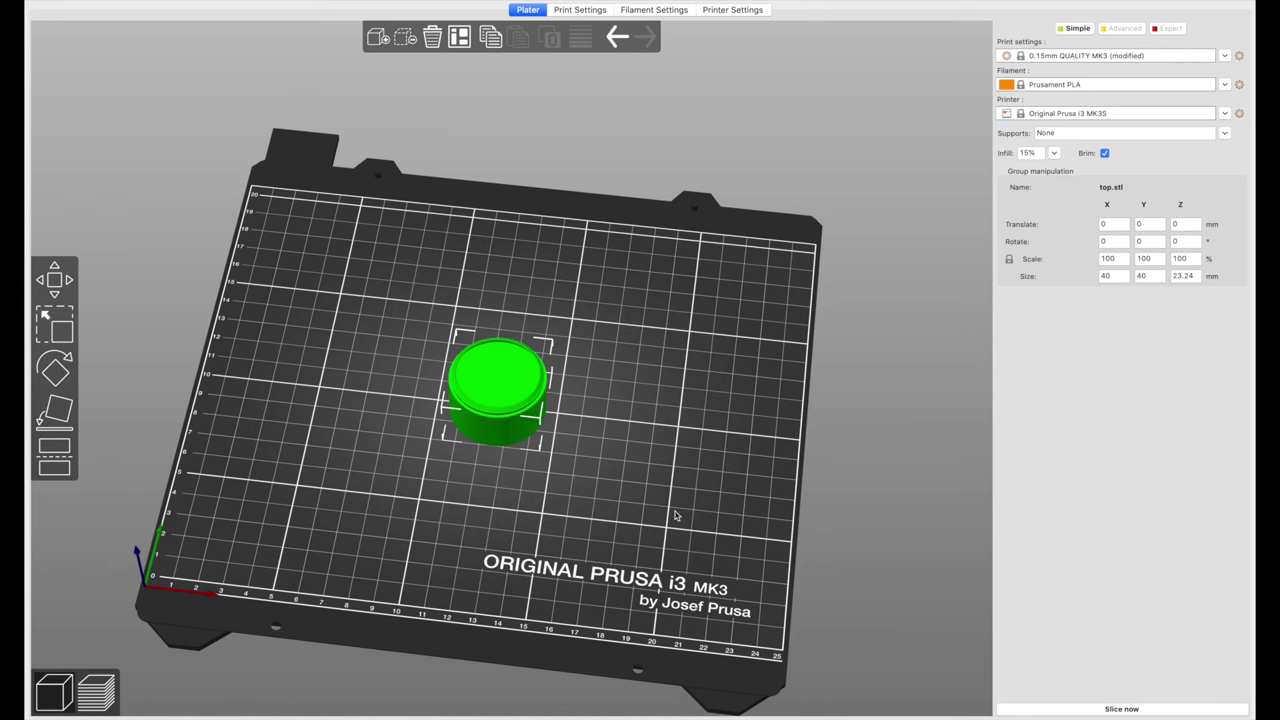
- In PrusaSlicer, arrange the two halves on the print bed and lay the top on its closed face
click(461, 44)
click(526, 330)
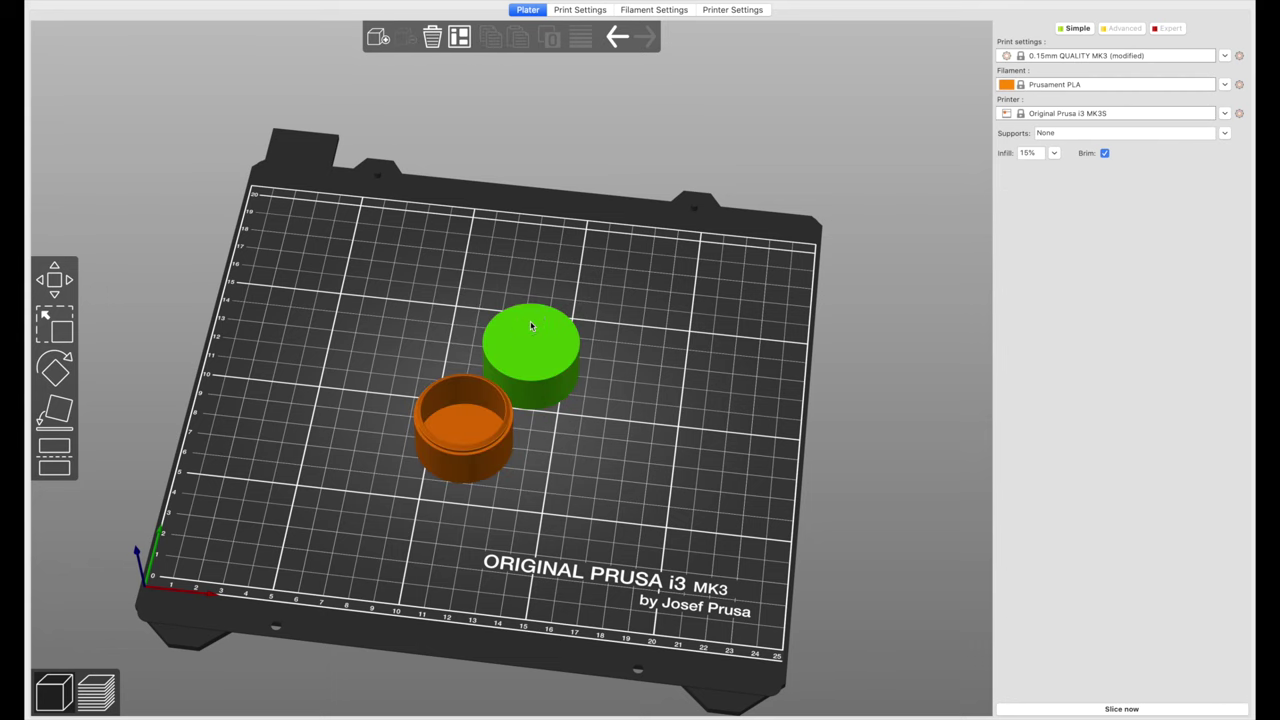
click(57, 409)
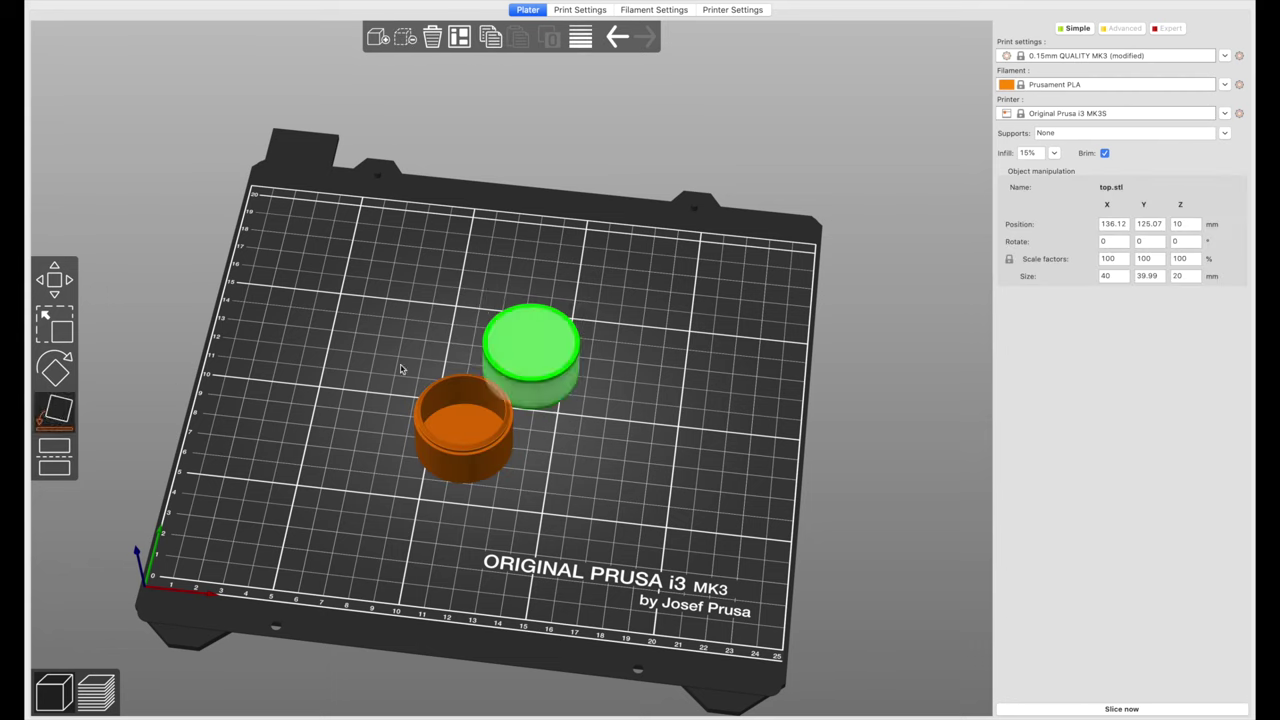
click(670, 337)
scroll(586, 438, up, 5)
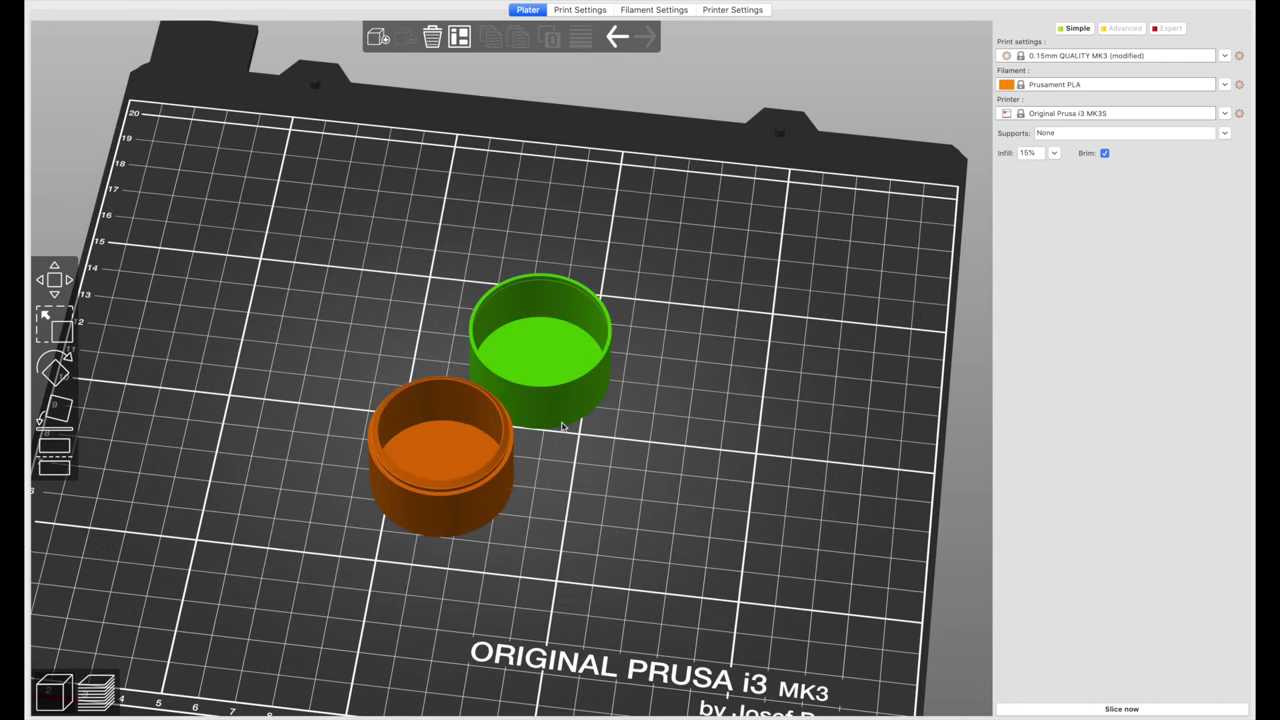
- Slice both halves with 0.15mm QUALITY settings and inspect the snap-fit lip and rim in the layer preview
drag(586, 438, 545, 412)
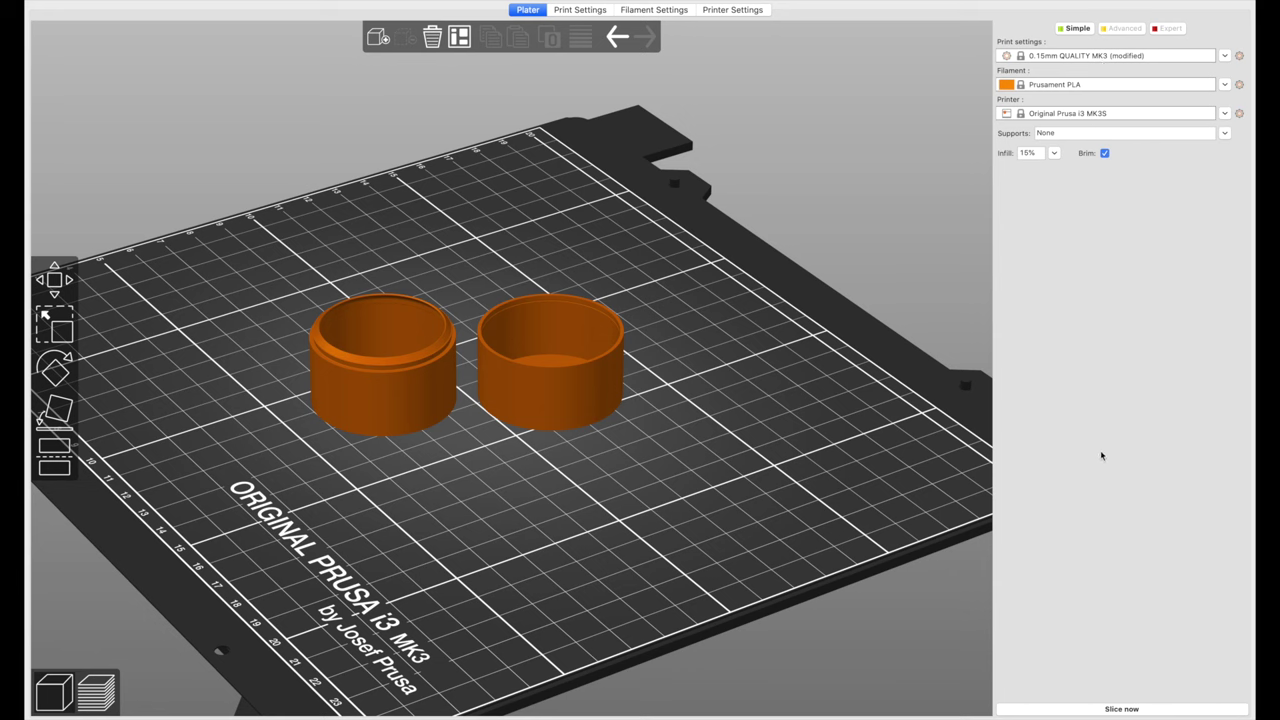
click(1121, 709)
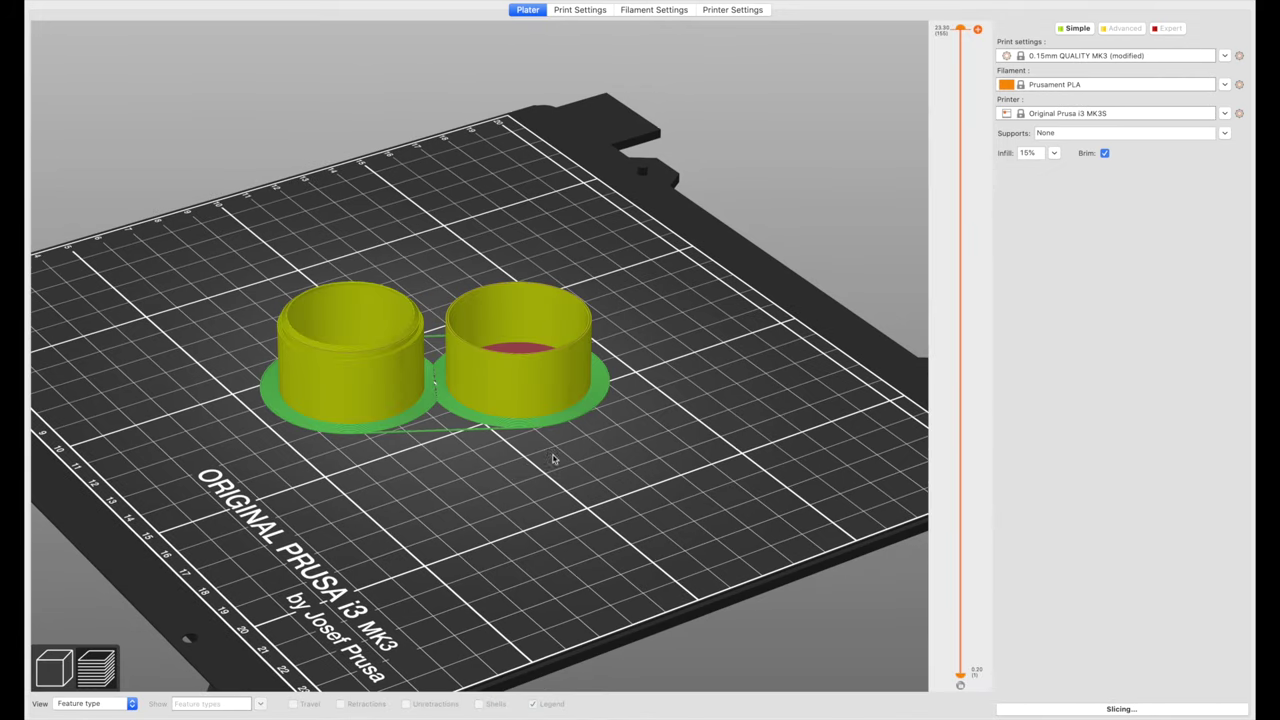
scroll(488, 450, up, 6)
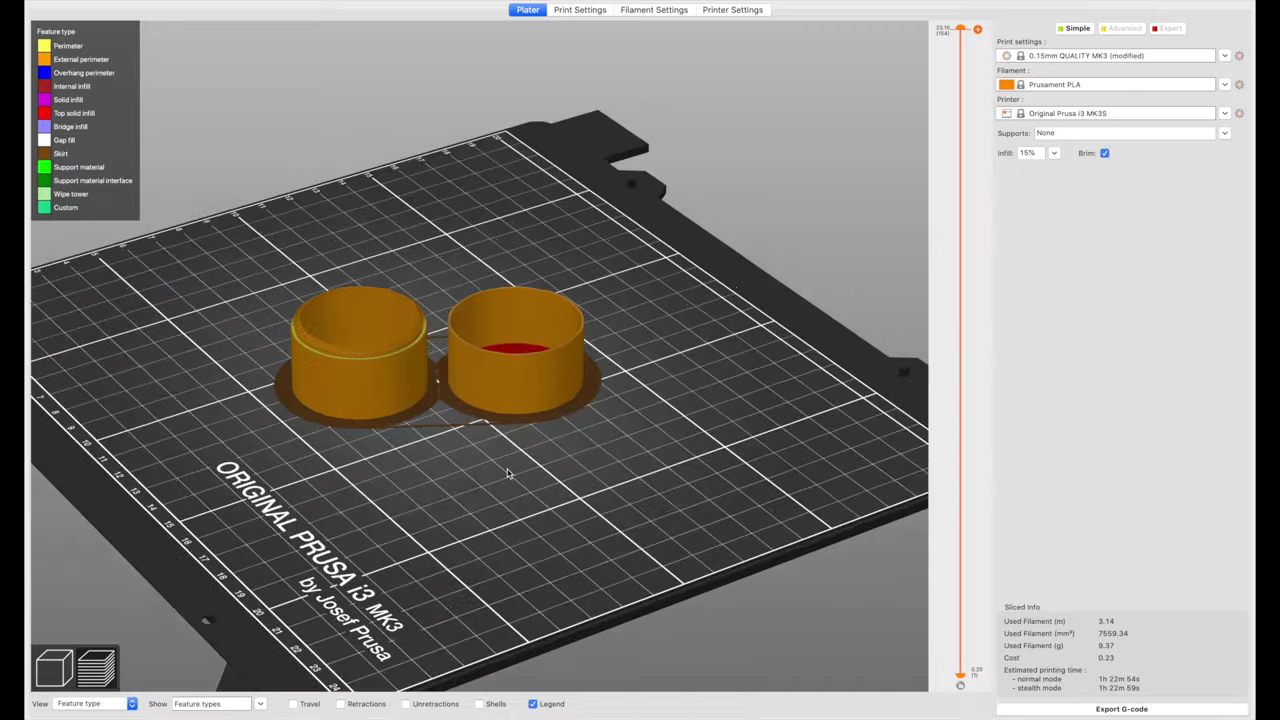
right_drag(398, 422, 521, 478)
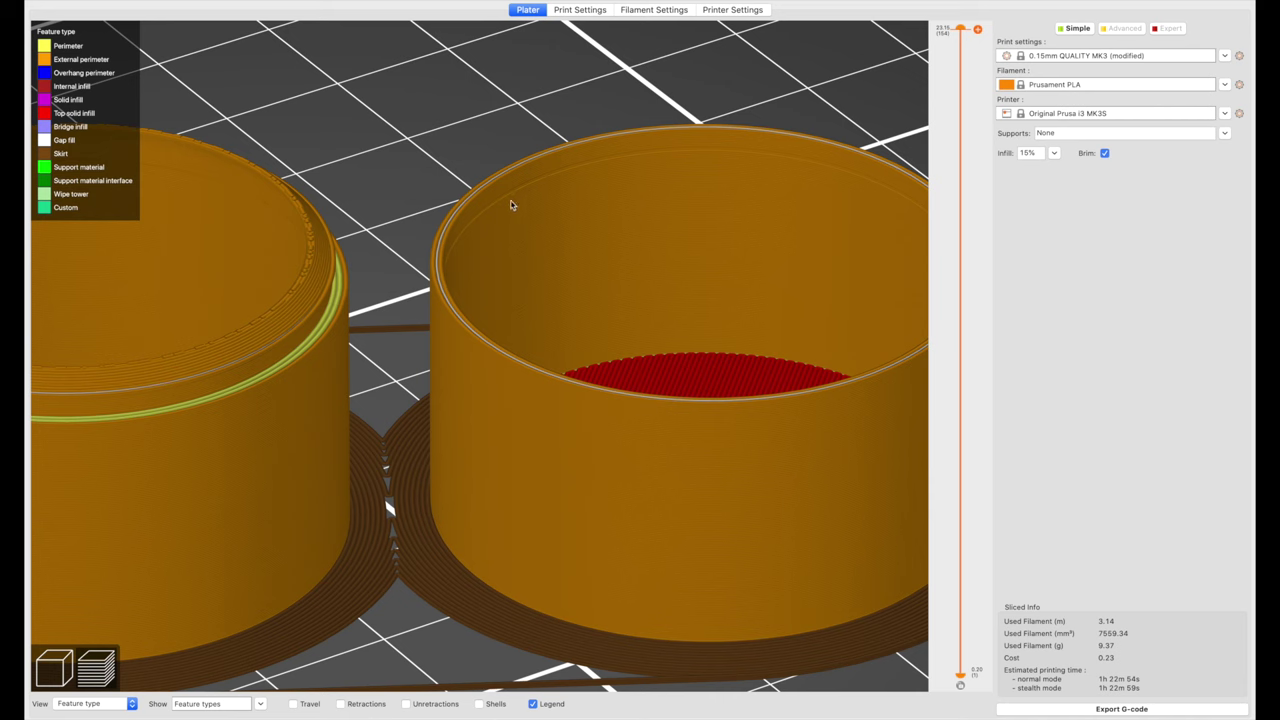
drag(409, 268, 474, 363)
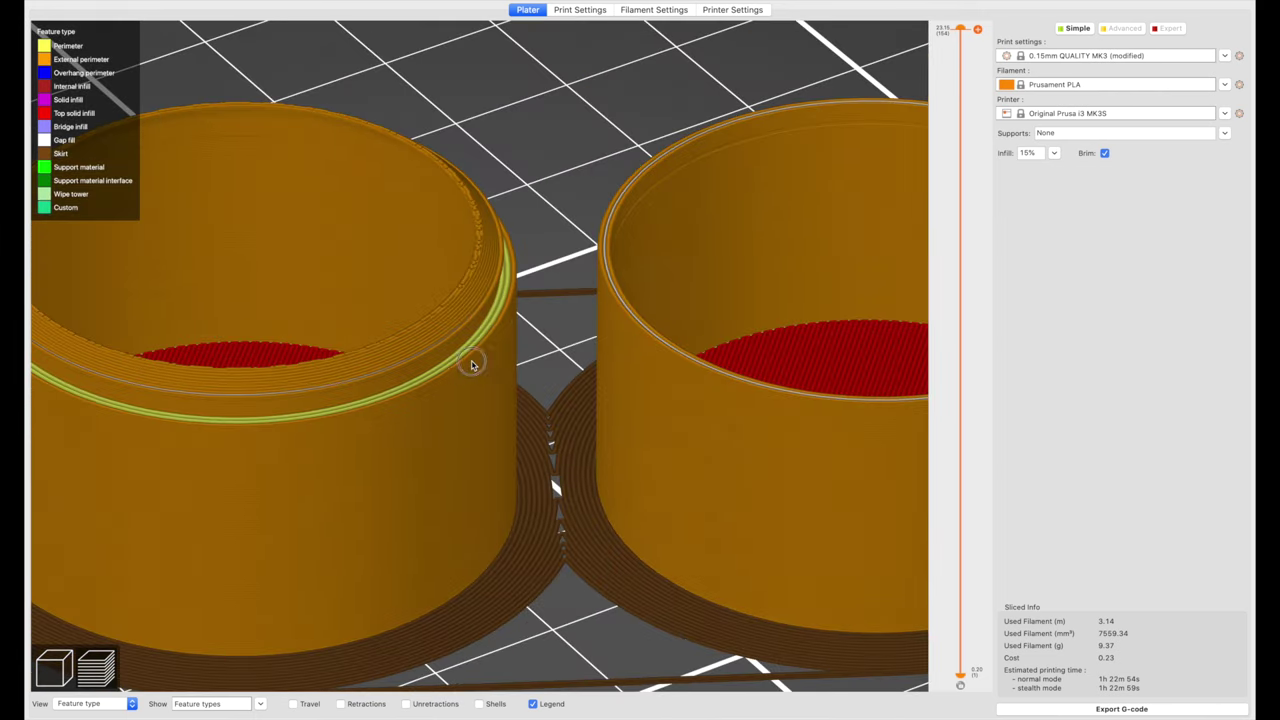
scroll(474, 363, down, 3)
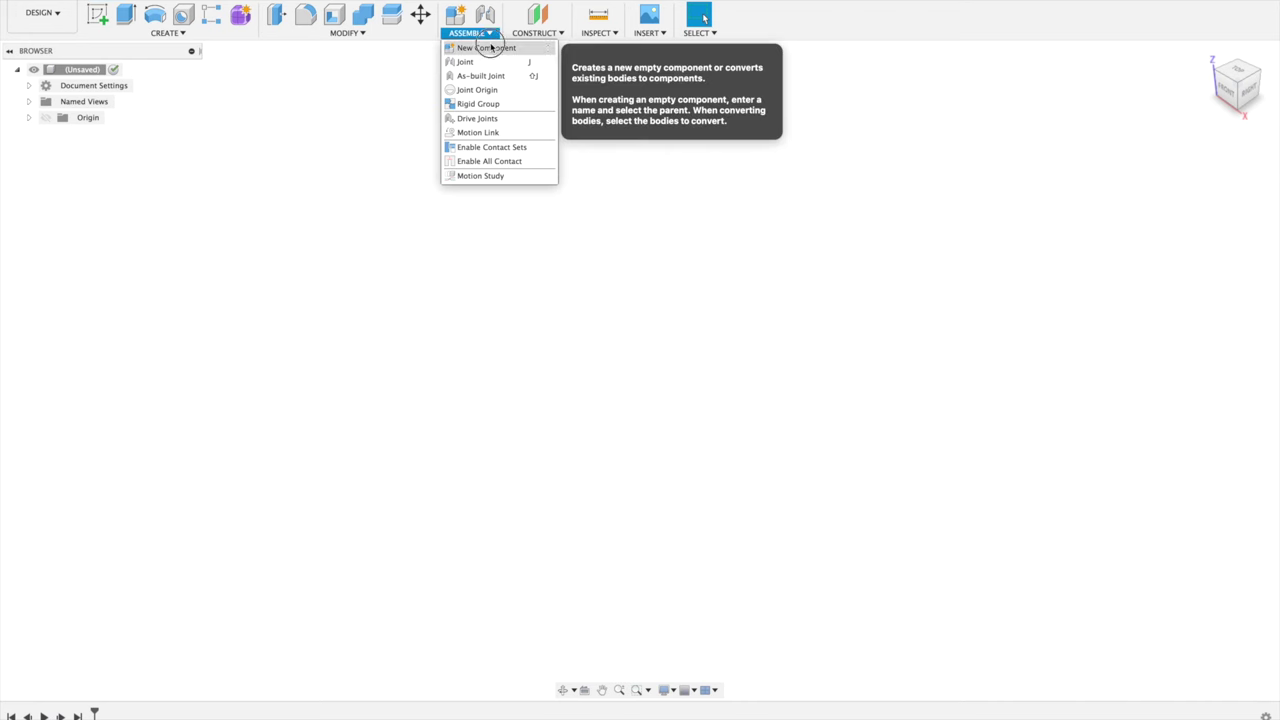
- In Fusion 360, create a new component in the empty design and start a sketch on the horizontal origin plane
click(490, 47)
click(1208, 287)
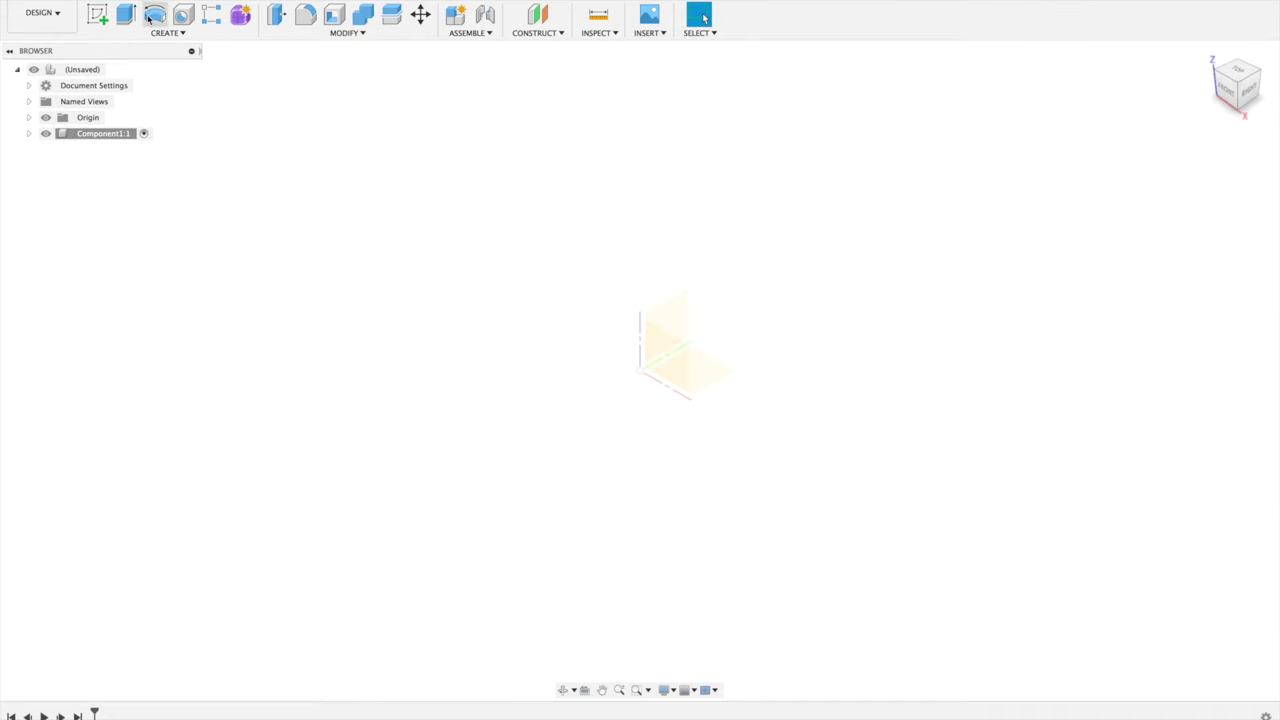
click(712, 372)
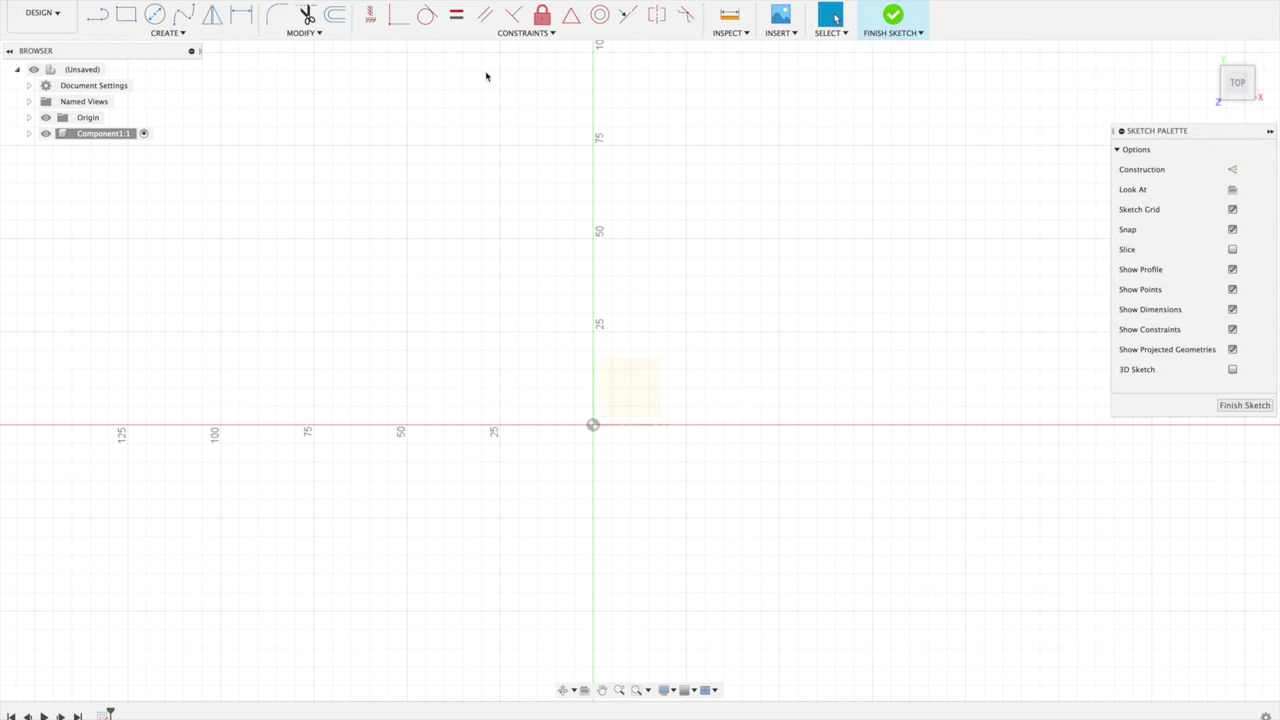
- Sketch a 40 mm by 40 mm center rectangle on the origin and finish the sketch
key(r)
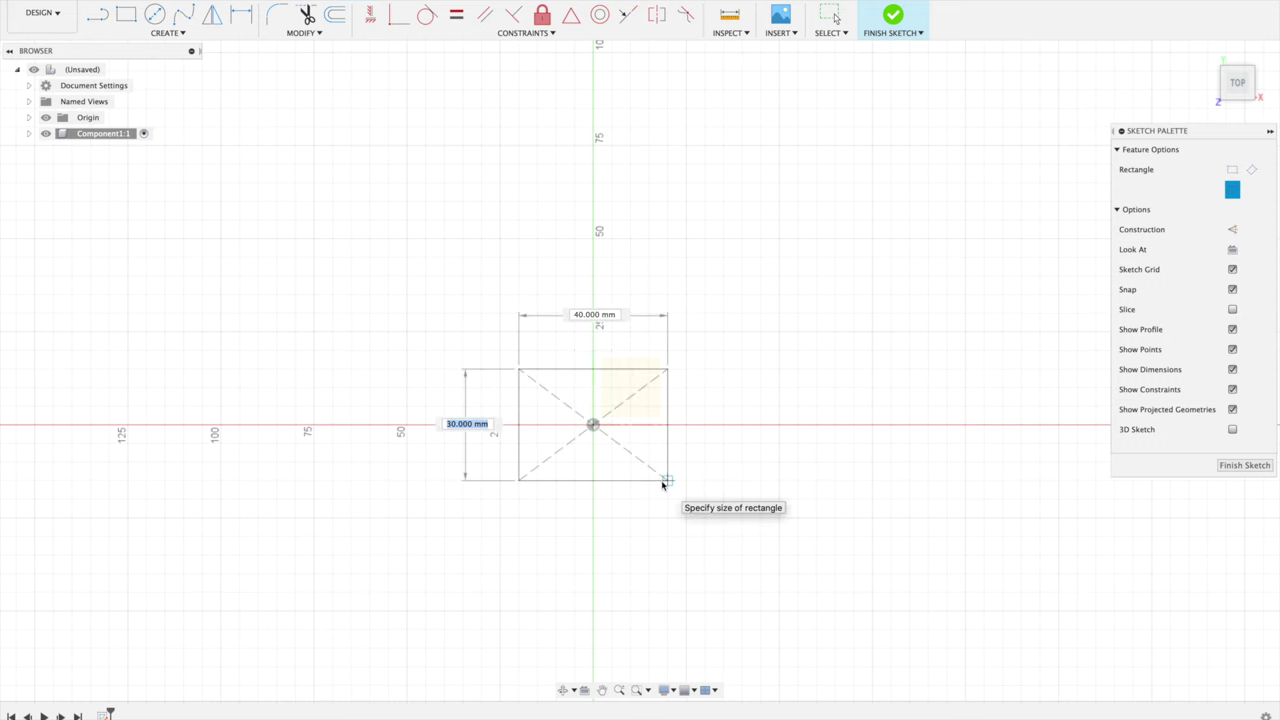
key(Tab)
text(4)
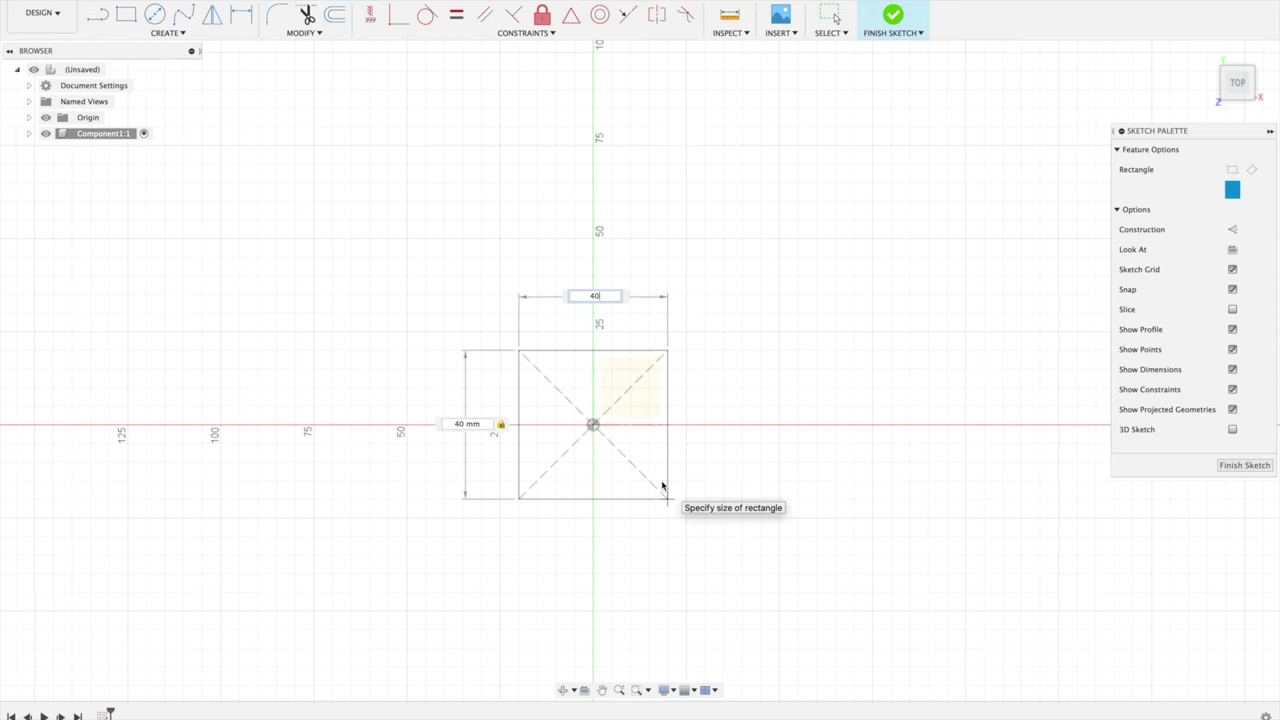
key(Return)
click(1214, 410)
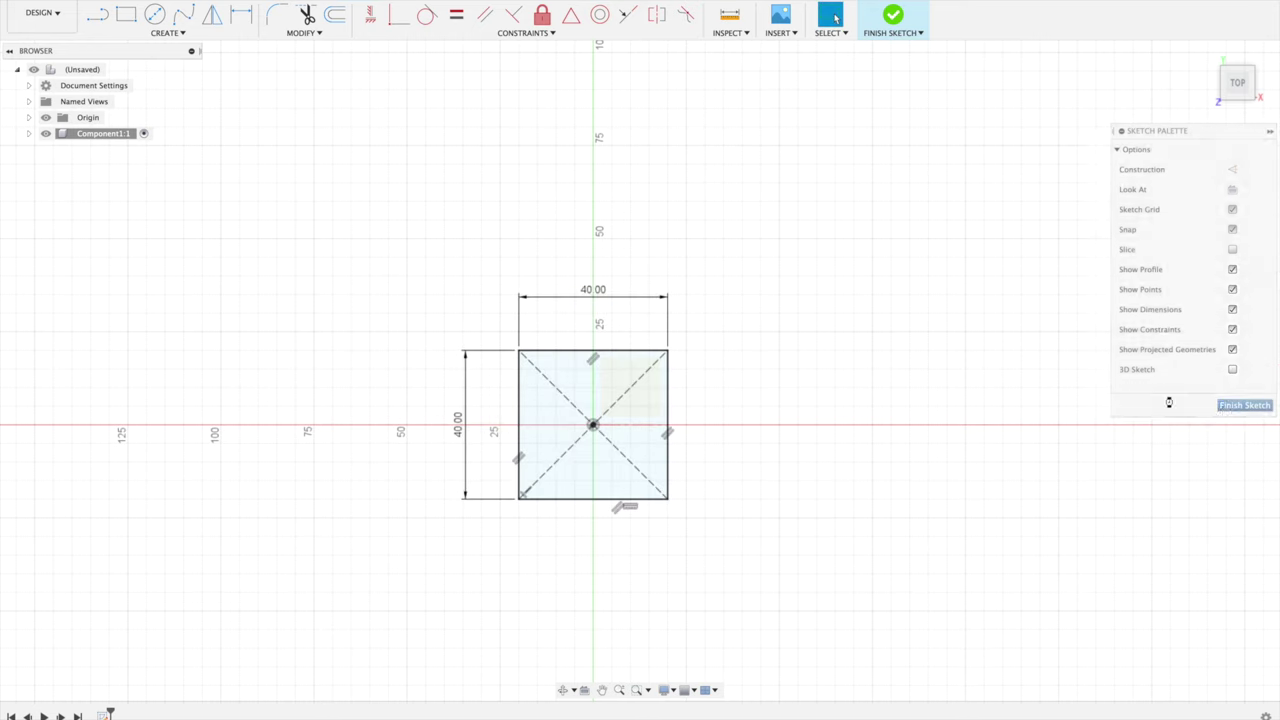
- Extrude the square profile 40 mm upward as a new body
key(e)
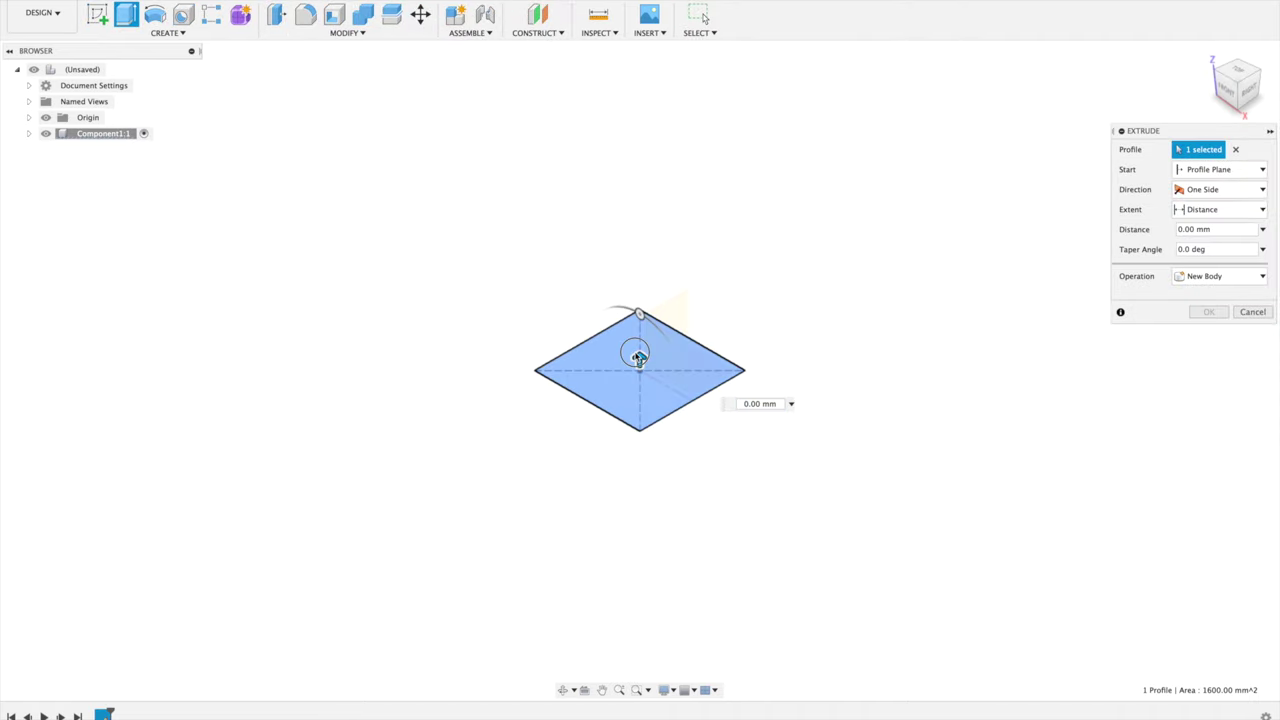
click(640, 371)
click(642, 366)
drag(642, 366, 640, 223)
key(Return)
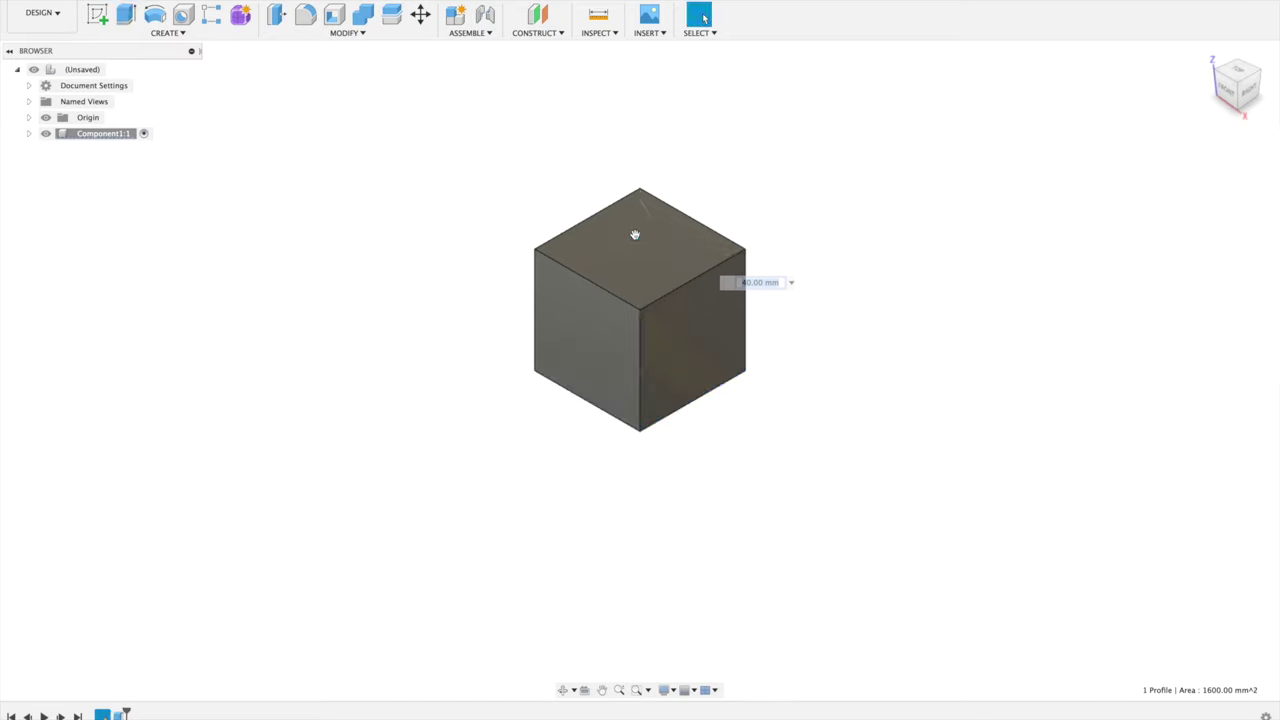
- Start an inside Shell on the cube with its front face selected, and expand the component's Bodies folder
click(335, 17)
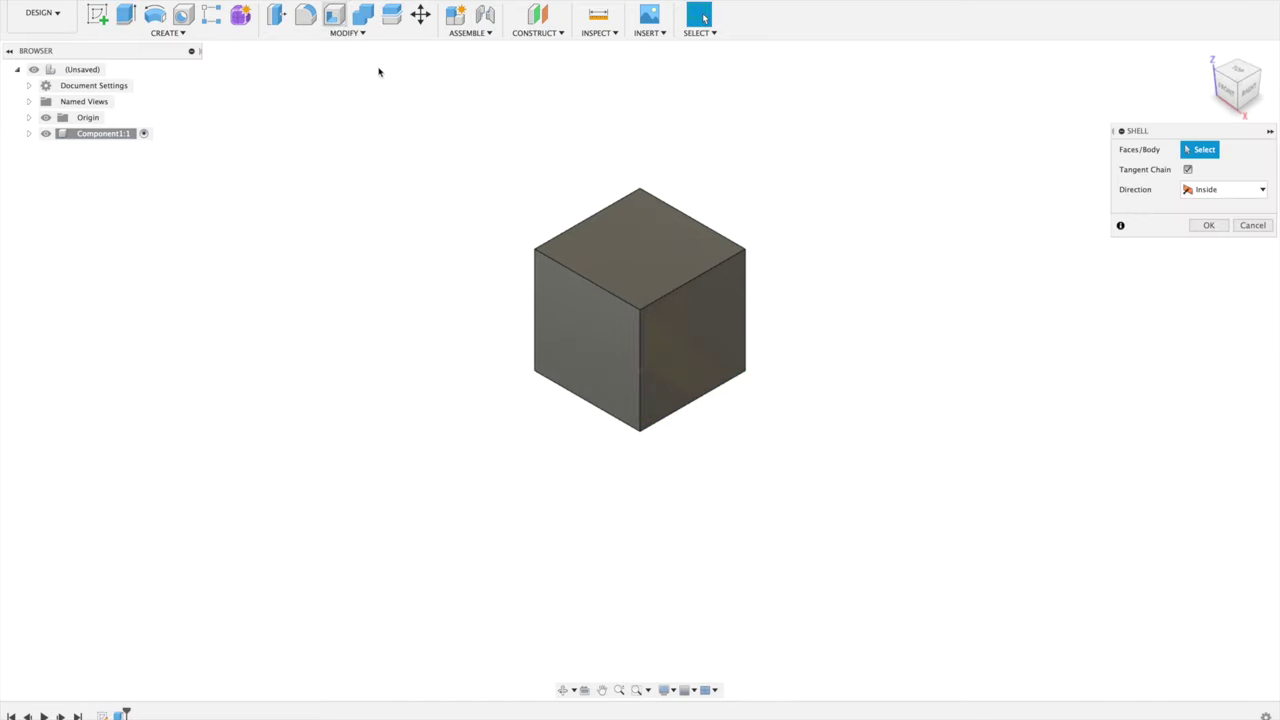
click(618, 313)
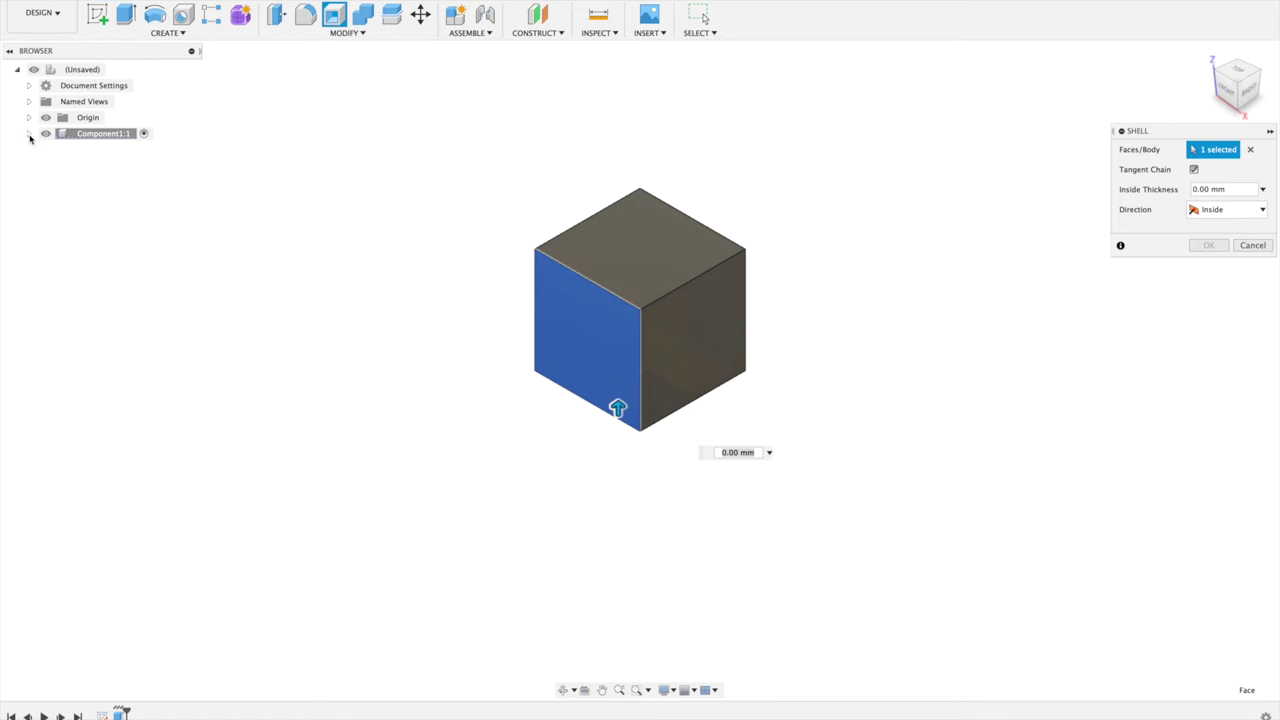
click(41, 166)
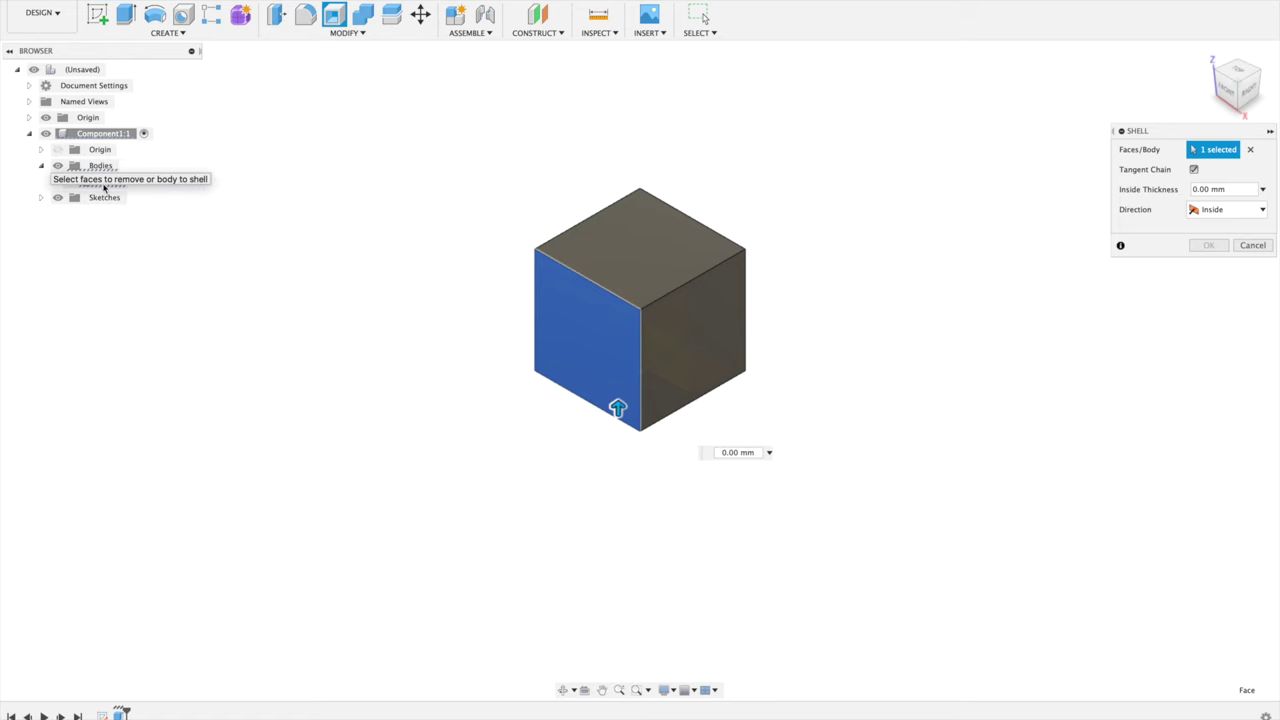